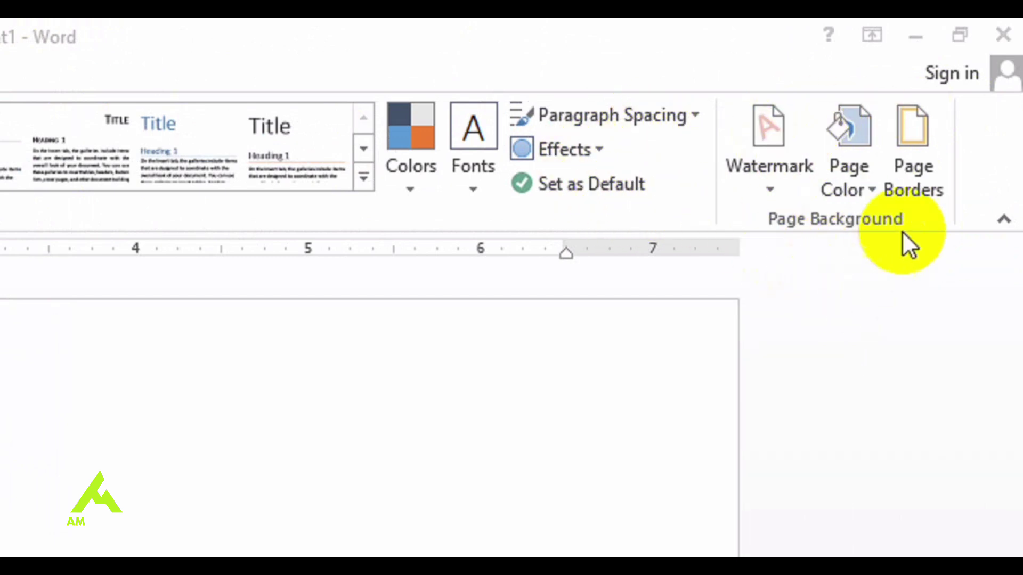
# Step: Open the Printed Watermark dialog from Design > Watermark > Custom Watermark
pyautogui.click(773, 181)
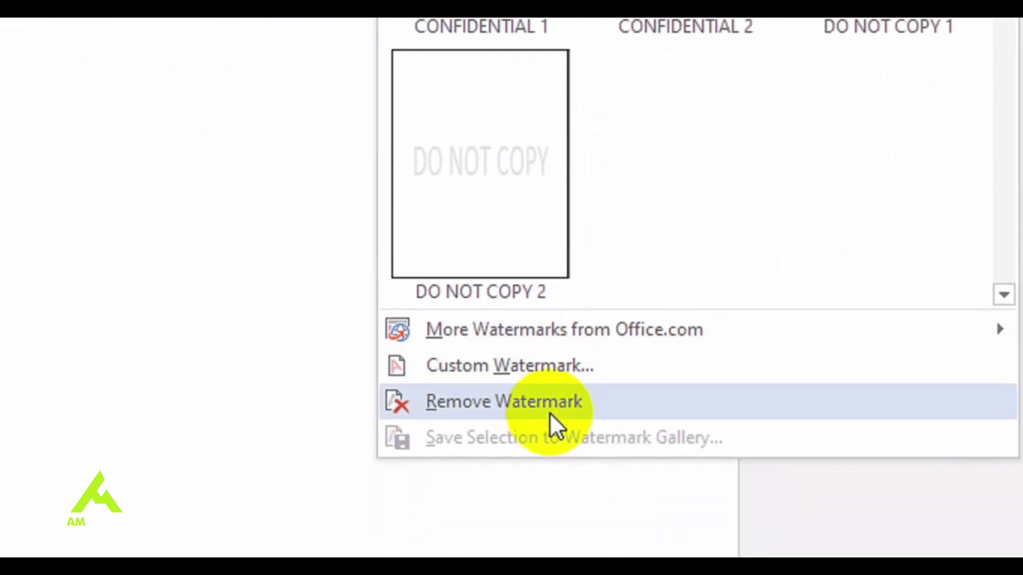
pyautogui.click(572, 368)
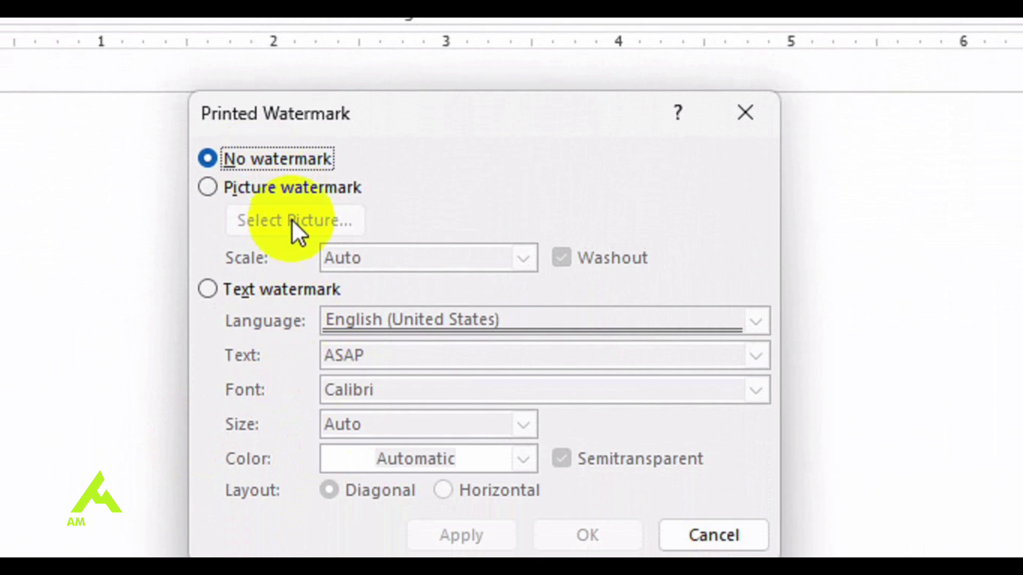
# Step: Choose Picture watermark and browse offline to the Downloads folder
pyautogui.click(299, 189)
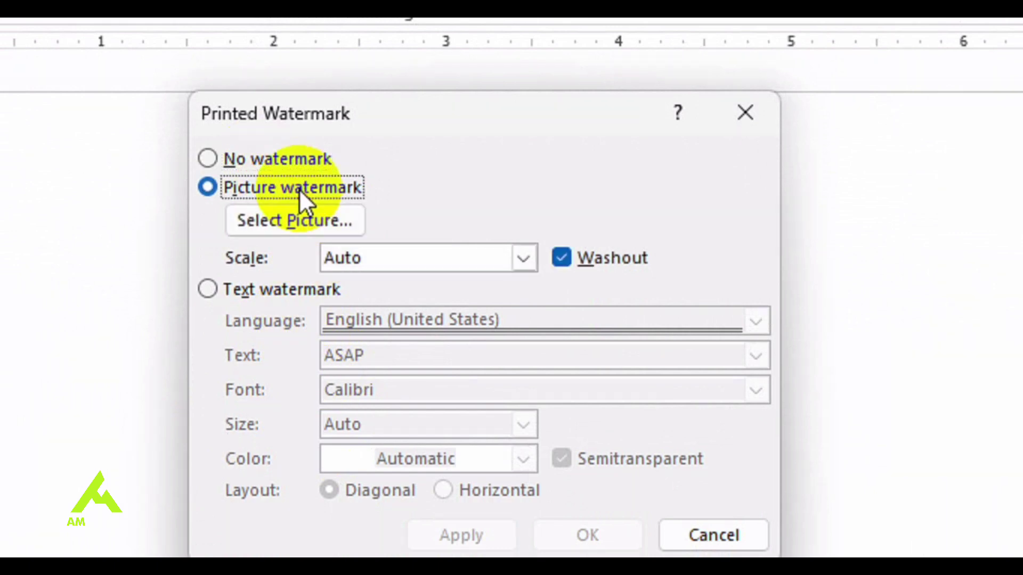
pyautogui.click(330, 223)
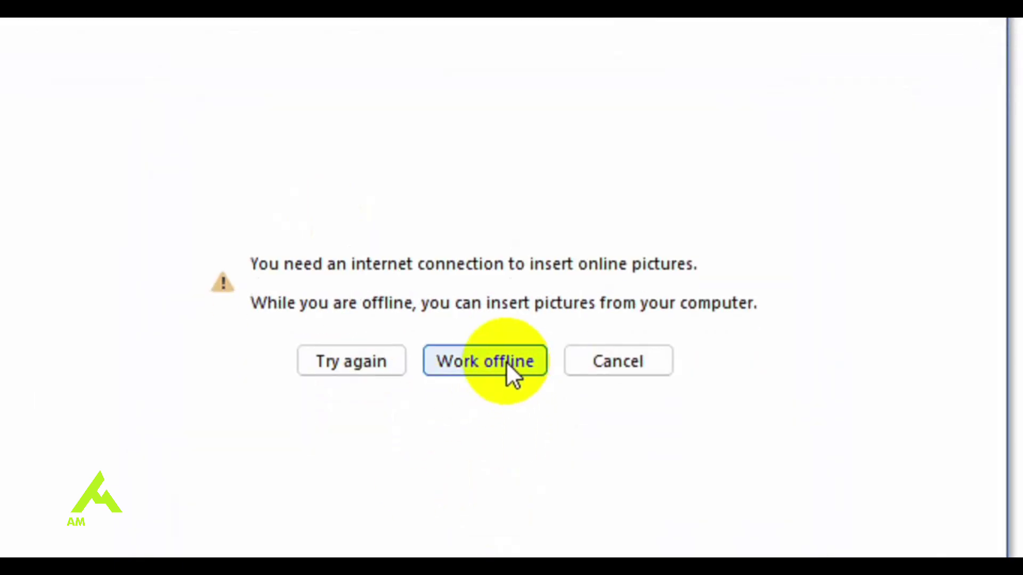
pyautogui.click(506, 361)
pyautogui.click(605, 283)
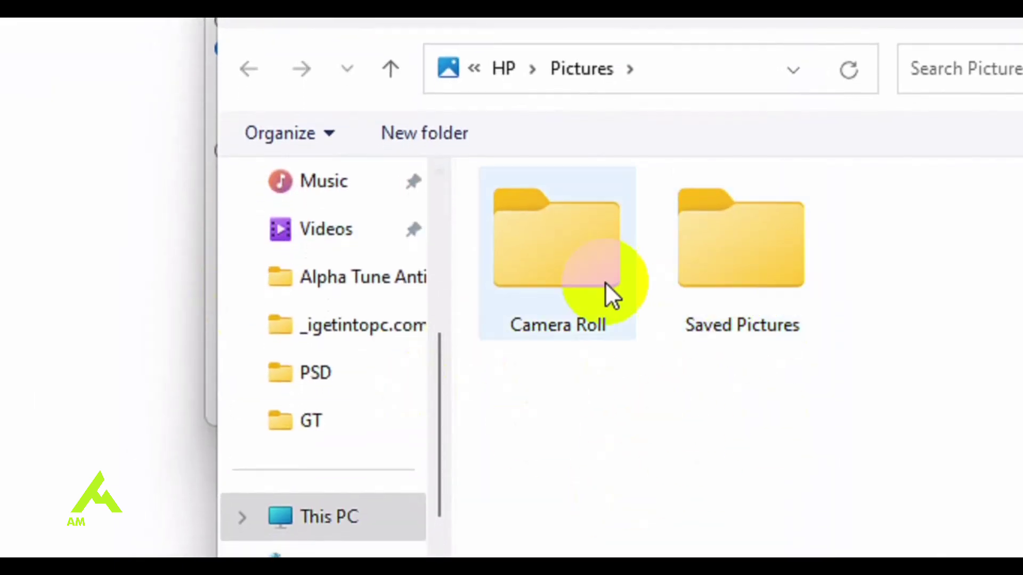
pyautogui.doubleClick(581, 283)
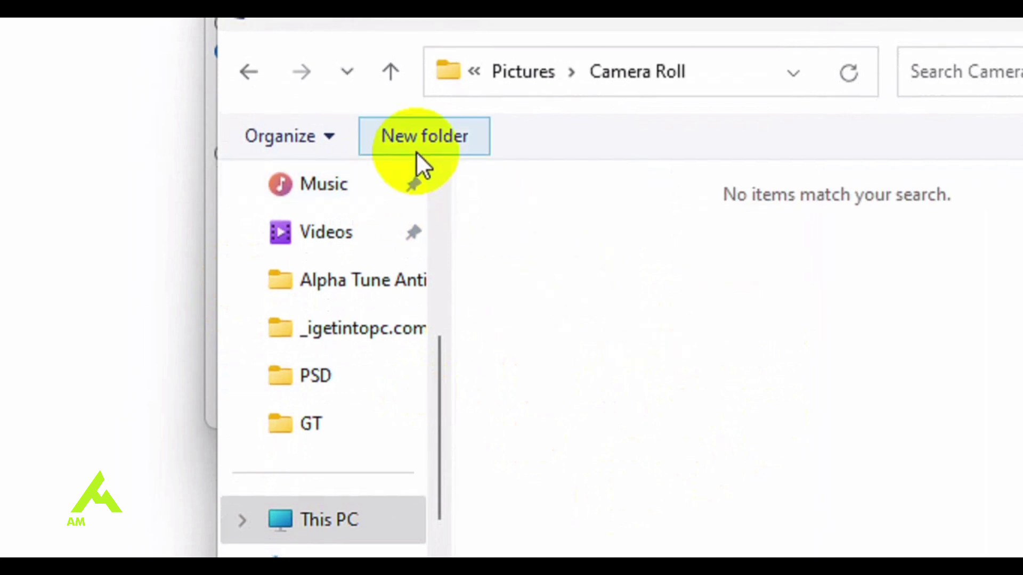
pyautogui.click(439, 222)
pyautogui.click(358, 331)
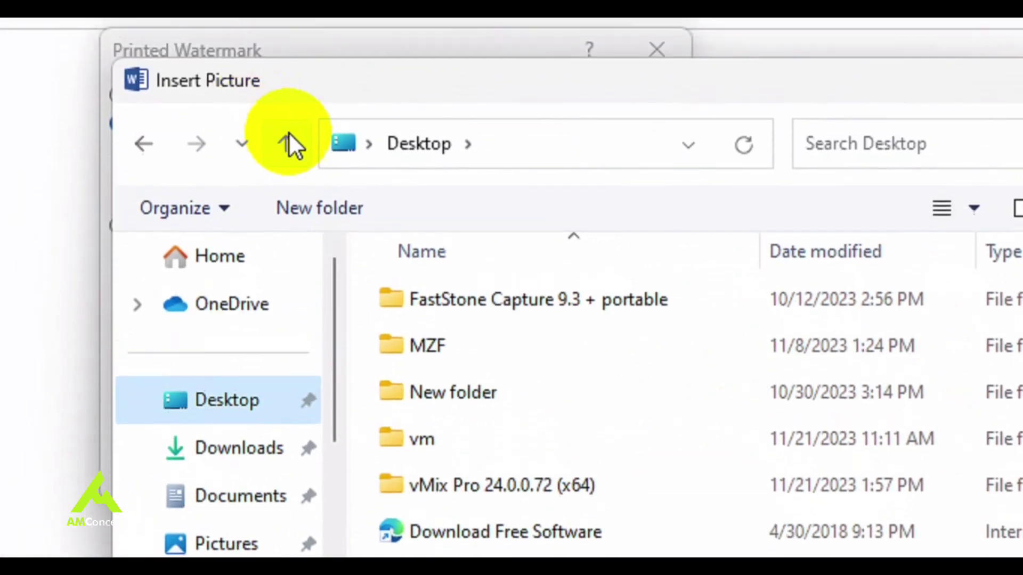
pyautogui.click(286, 140)
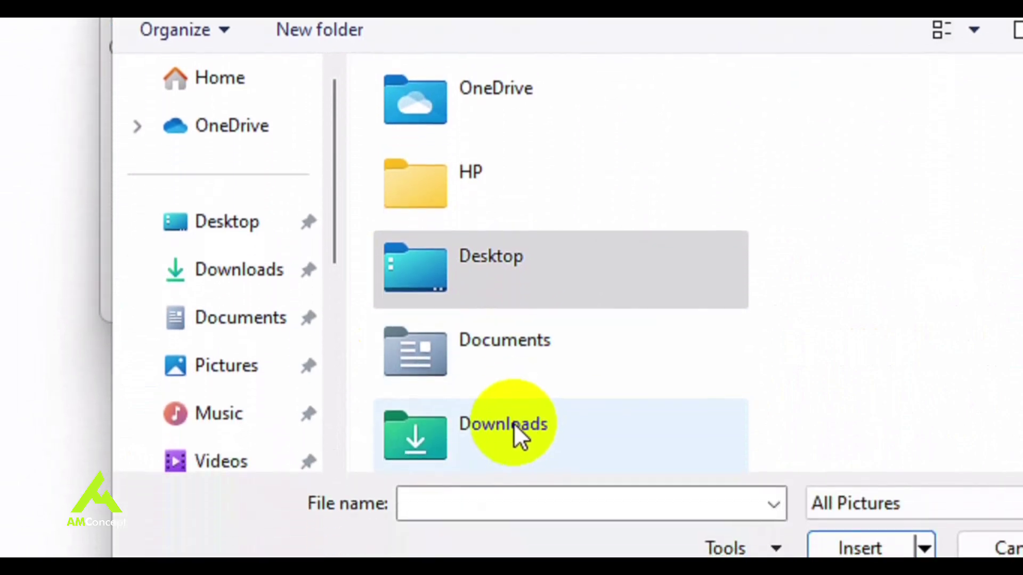
pyautogui.doubleClick(514, 423)
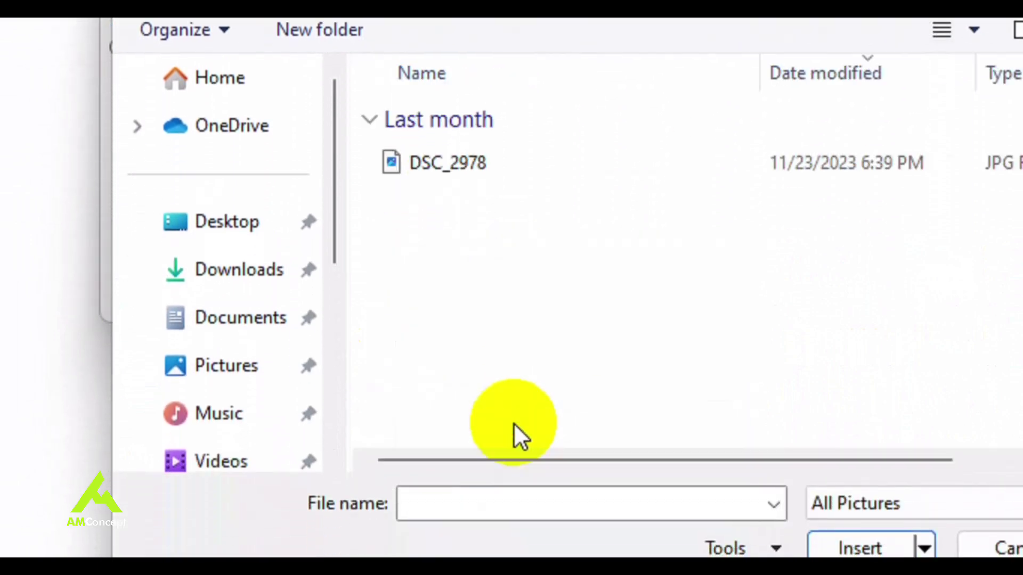
# Step: Insert DSC_2978 as a washed-out picture watermark and apply it to the page
pyautogui.click(551, 178)
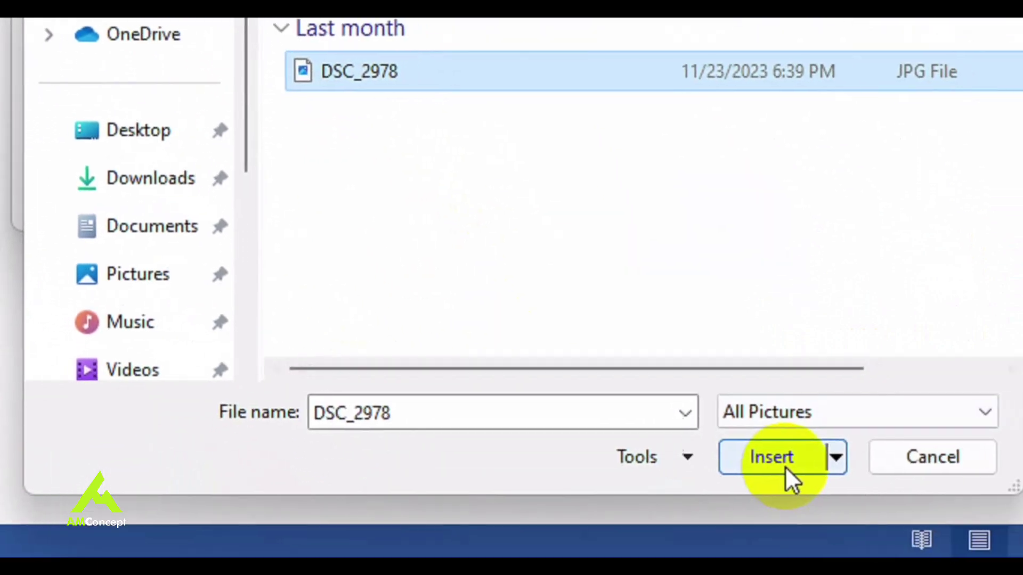
pyautogui.click(768, 465)
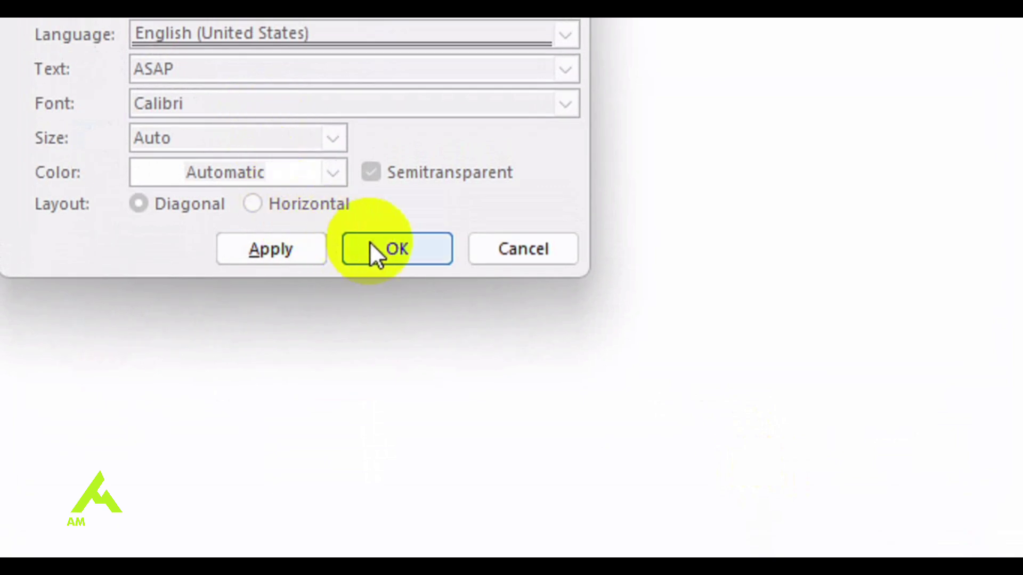
pyautogui.click(264, 245)
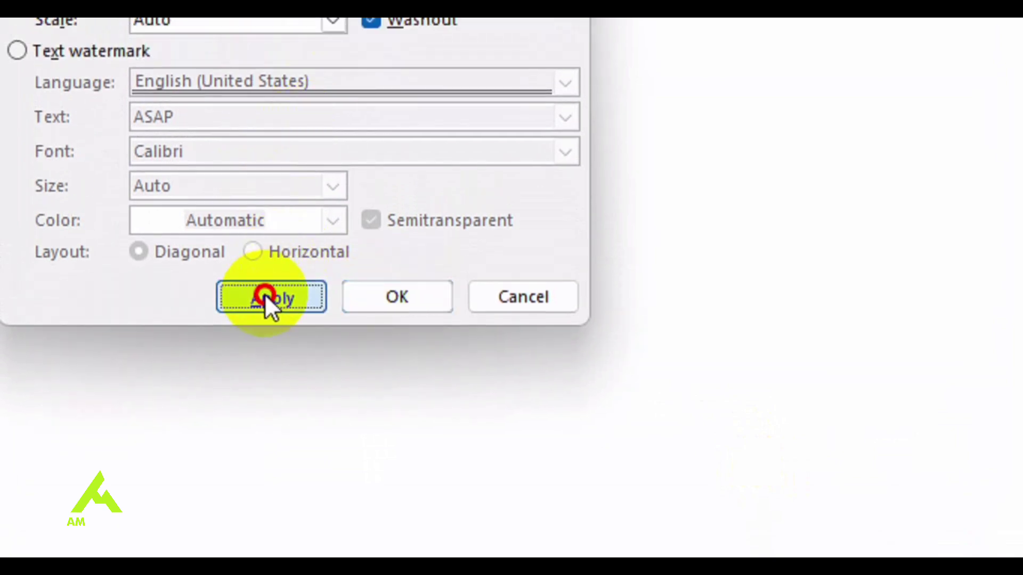
pyautogui.click(519, 296)
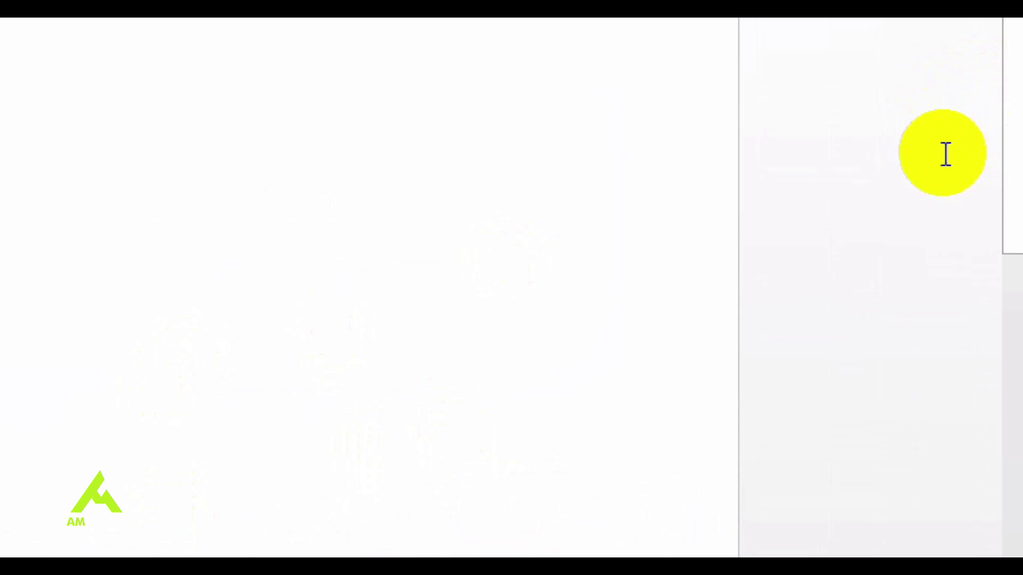
pyautogui.moveTo(1016, 251); pyautogui.dragTo(996, 319)
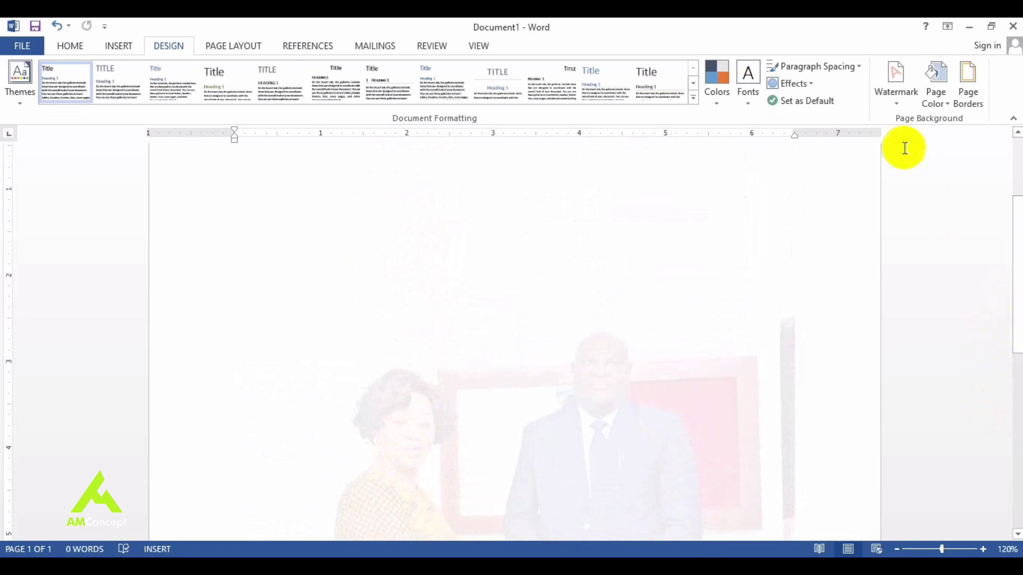
pyautogui.click(896, 104)
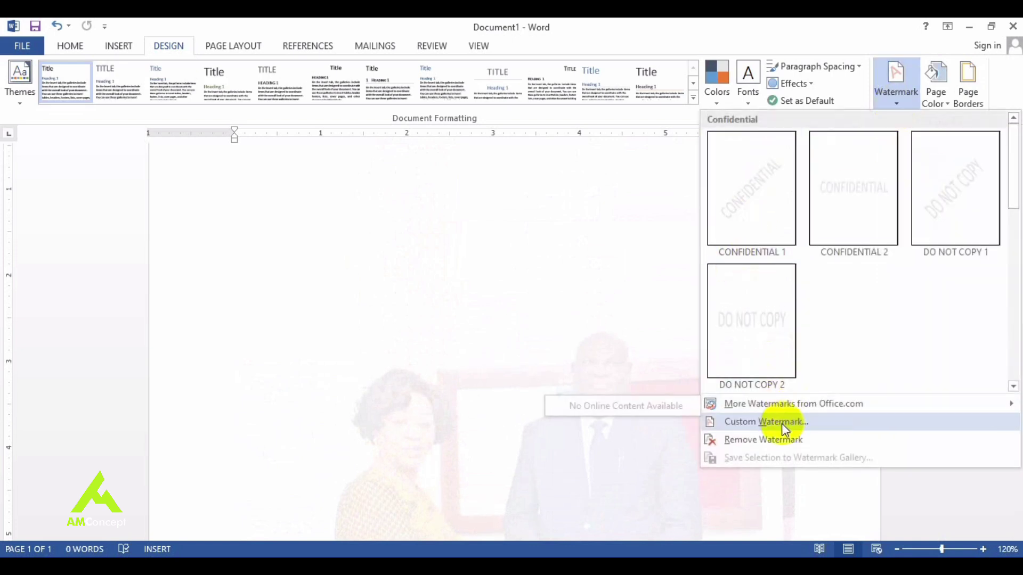
# Step: Remove the photo watermark and start a custom text watermark
pyautogui.click(772, 439)
pyautogui.click(899, 108)
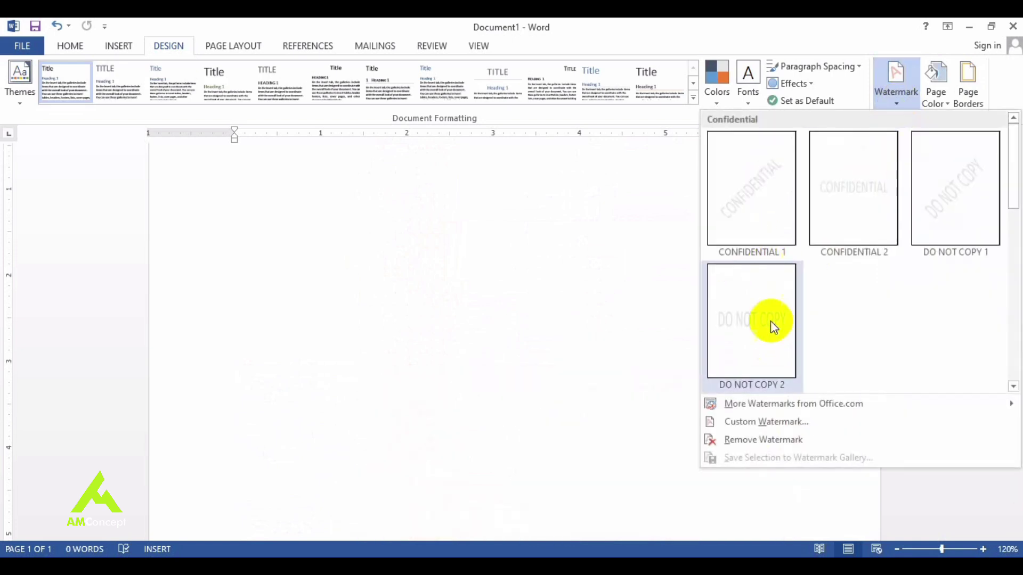
pyautogui.click(768, 422)
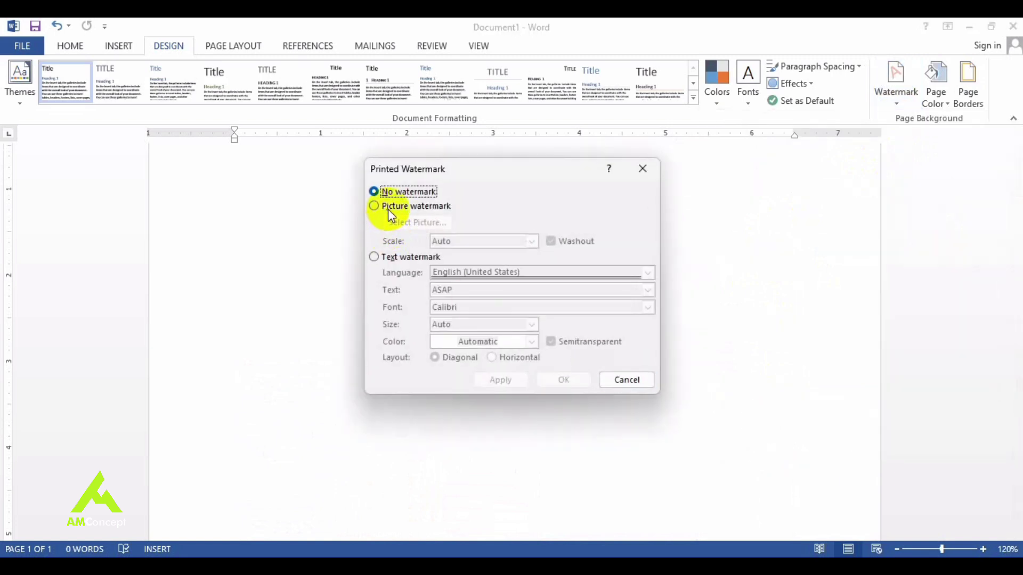
pyautogui.click(374, 257)
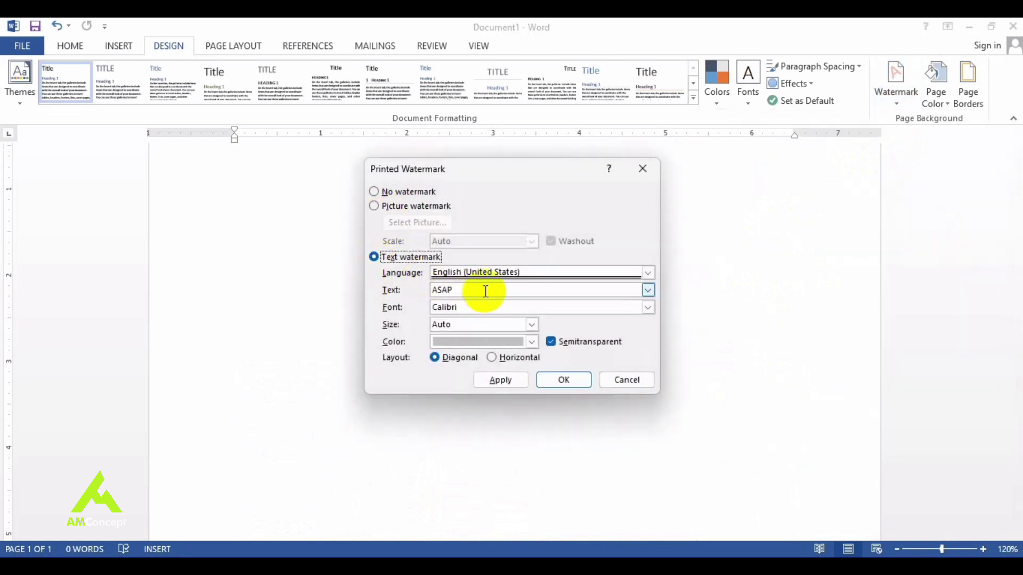
# Step: Enter the name as semitransparent diagonal watermark text, colour it orange, and apply it
pyautogui.click(401, 293)
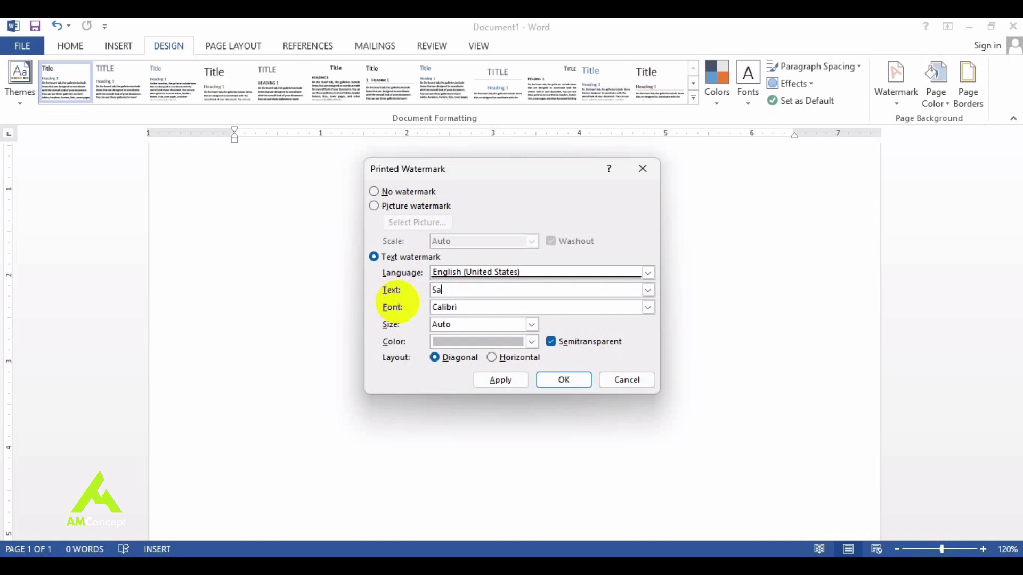
pyautogui.click(532, 342)
pyautogui.click(502, 393)
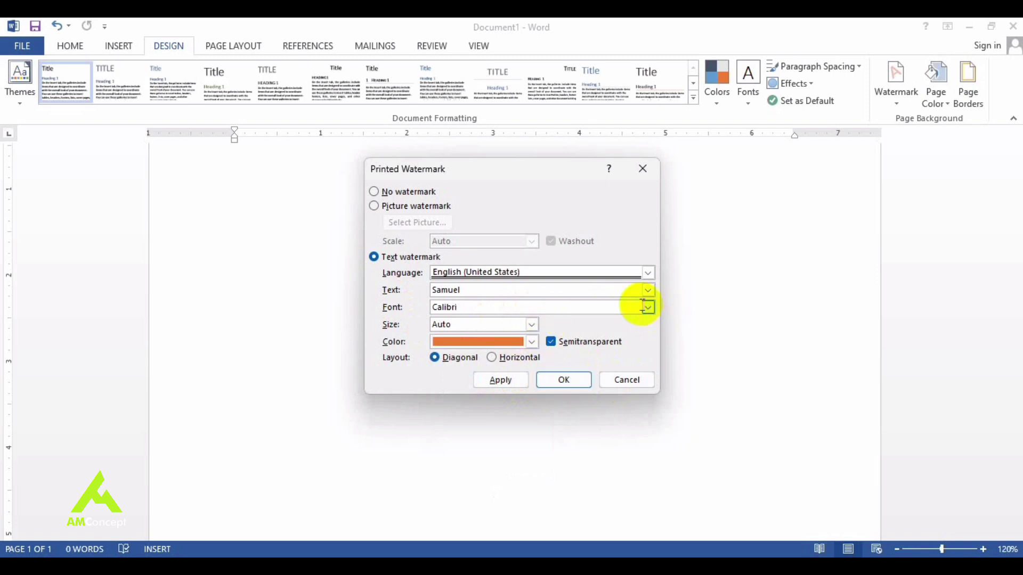
pyautogui.click(516, 387)
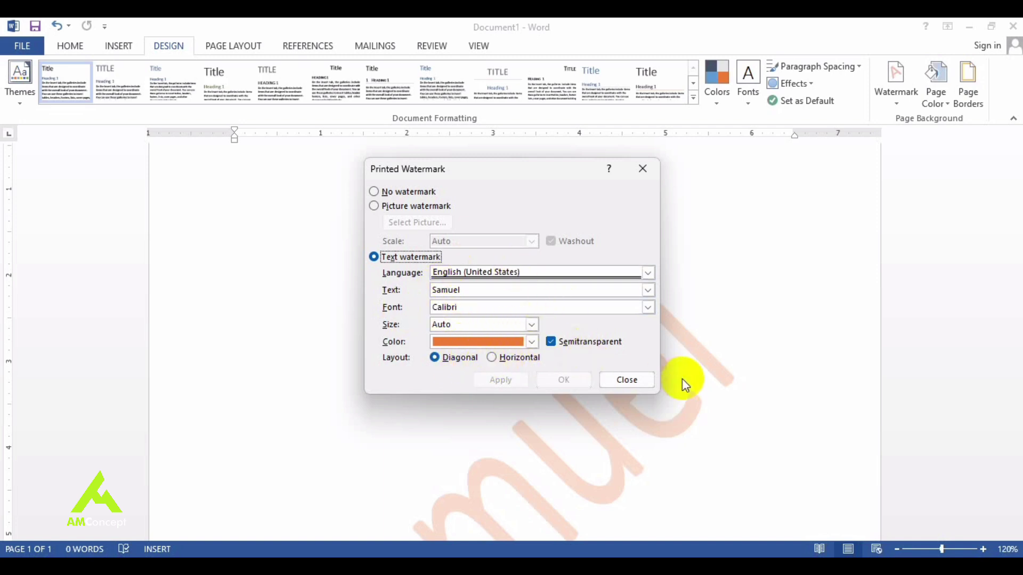
pyautogui.click(628, 383)
pyautogui.moveTo(1015, 238); pyautogui.dragTo(987, 405)
pyautogui.scroll(10, 519, 422)
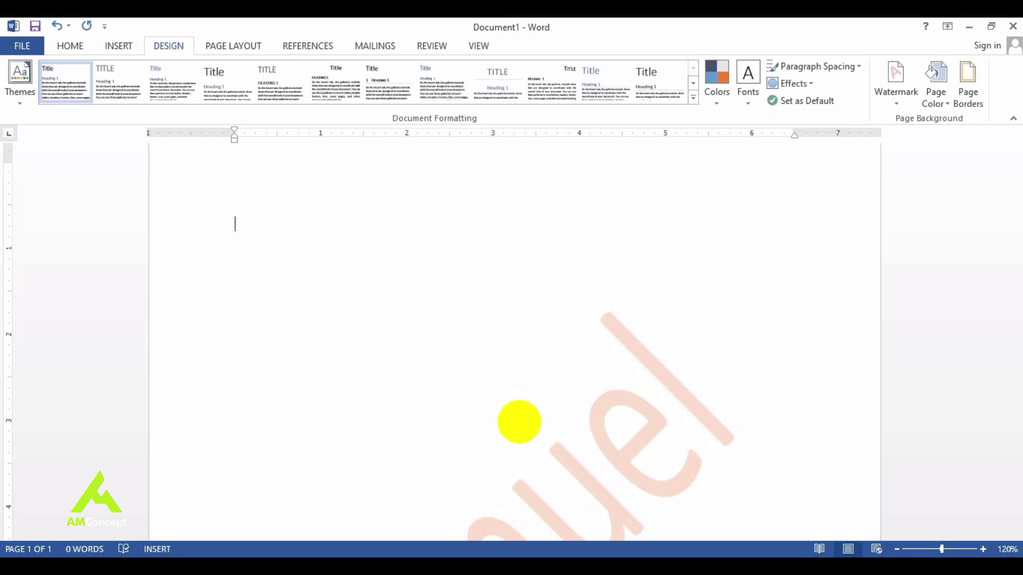
# Step: Insert a page break for a second page and open Page Color > Fill Effects
pyautogui.hotkey('ctrl', 'Return')
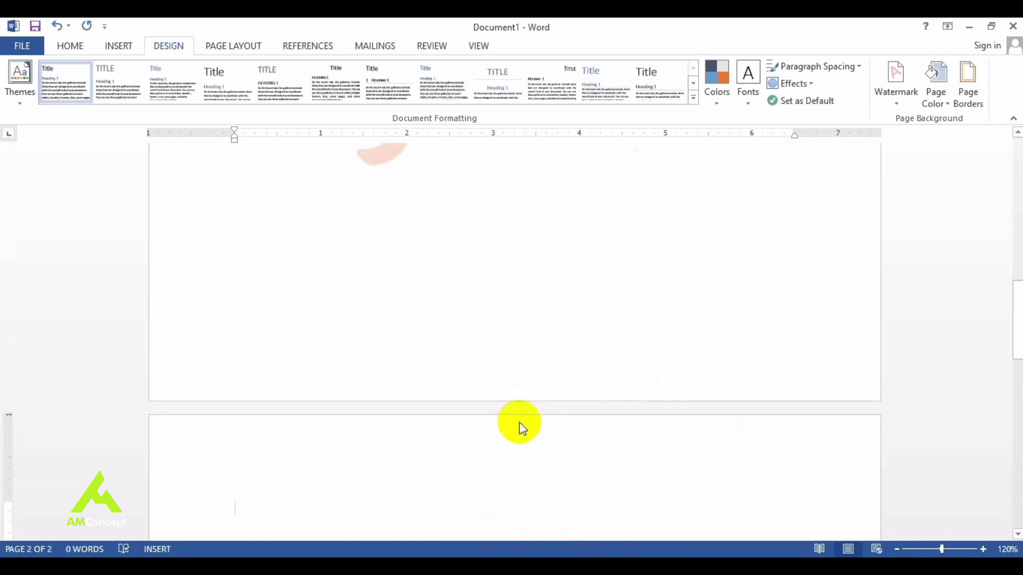
pyautogui.moveTo(1018, 331); pyautogui.dragTo(1019, 506)
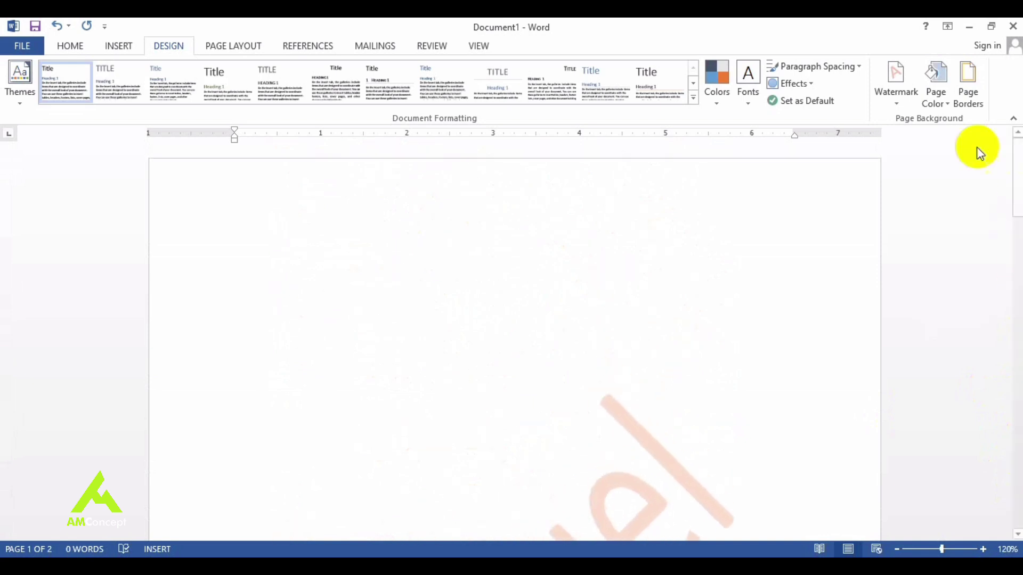
pyautogui.click(946, 107)
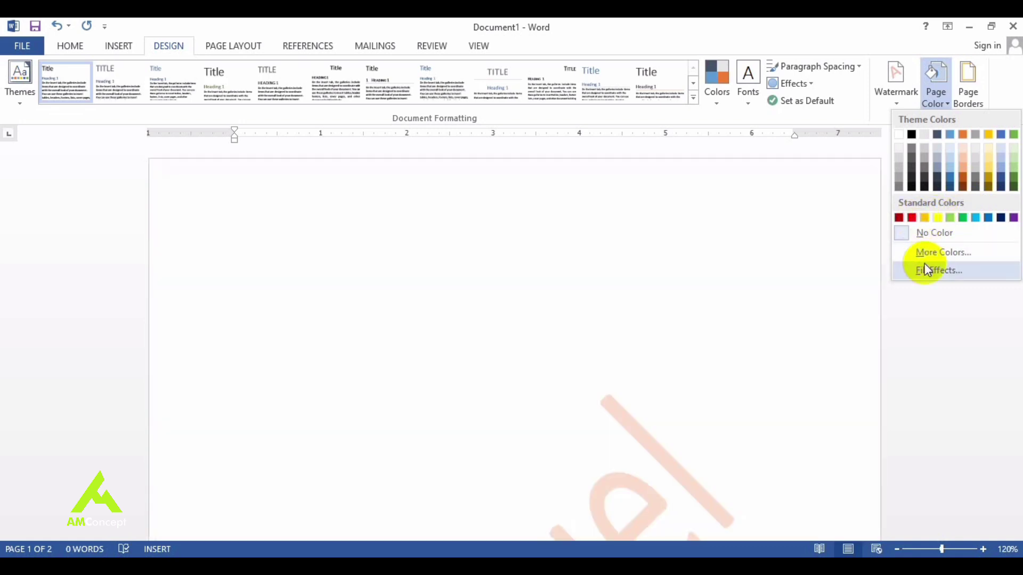
pyautogui.click(926, 270)
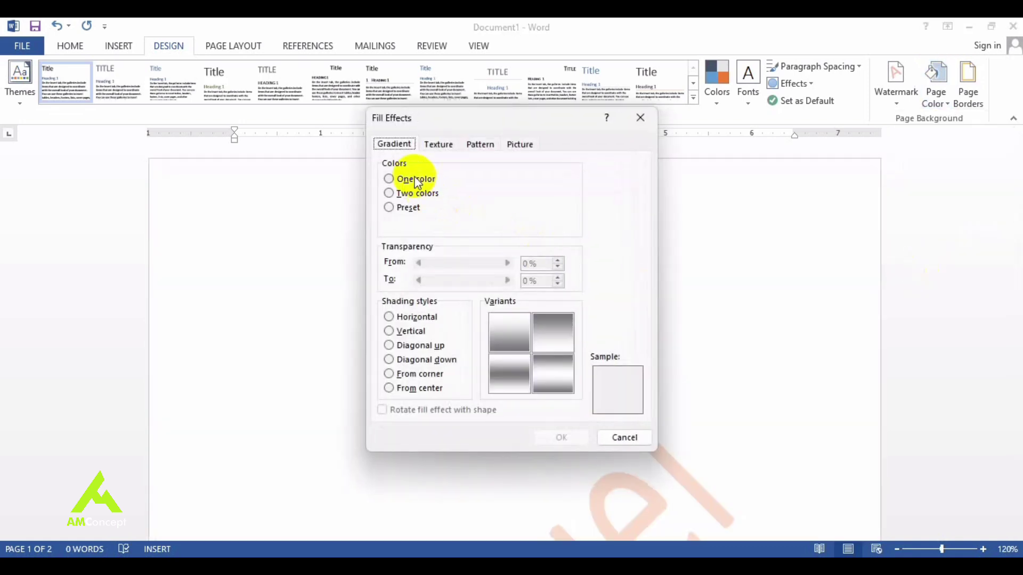
# Step: Apply the Brown marble texture as the background fill of both pages
pyautogui.click(438, 144)
pyautogui.click(479, 144)
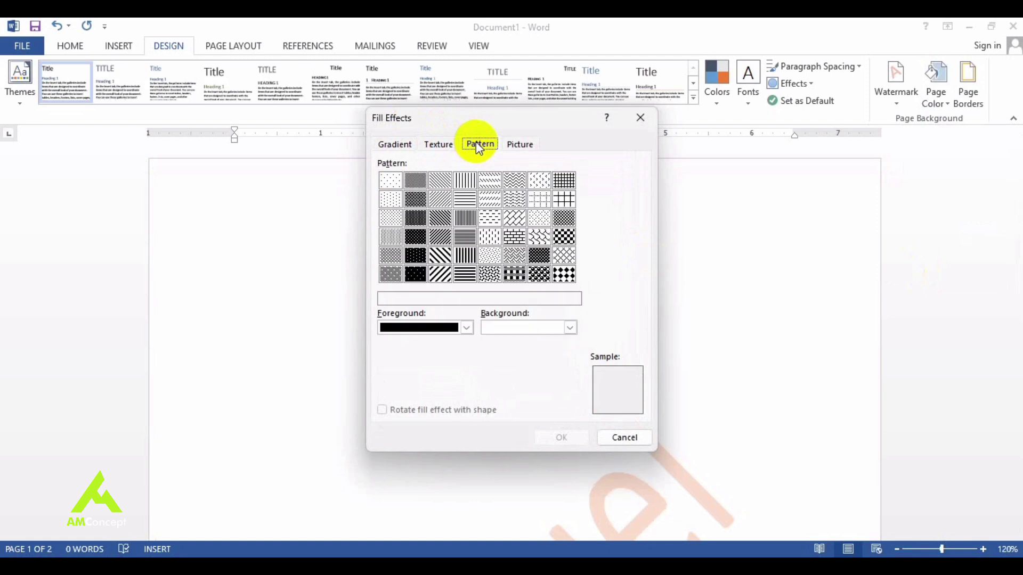
pyautogui.click(517, 150)
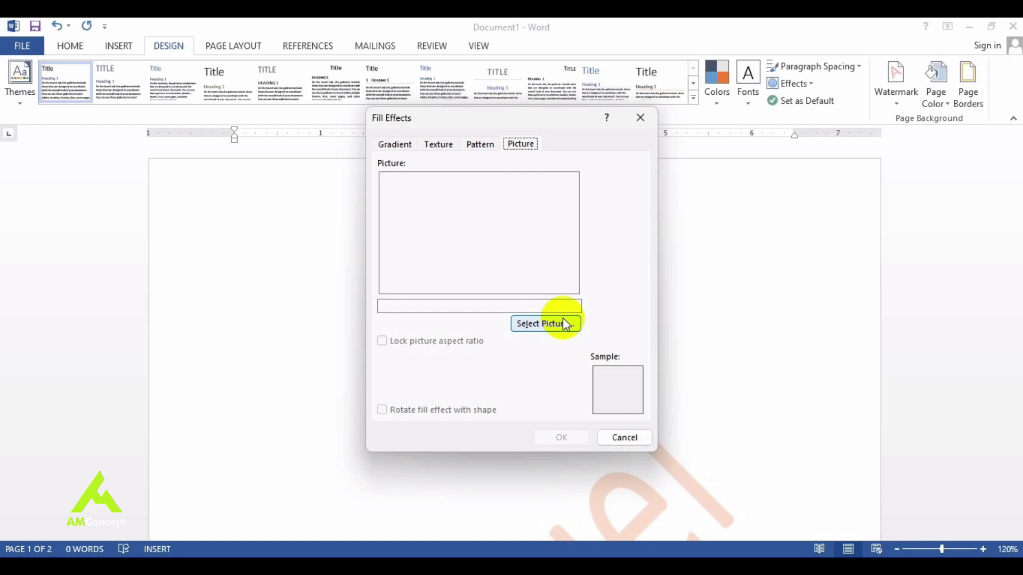
pyautogui.click(441, 147)
pyautogui.click(487, 287)
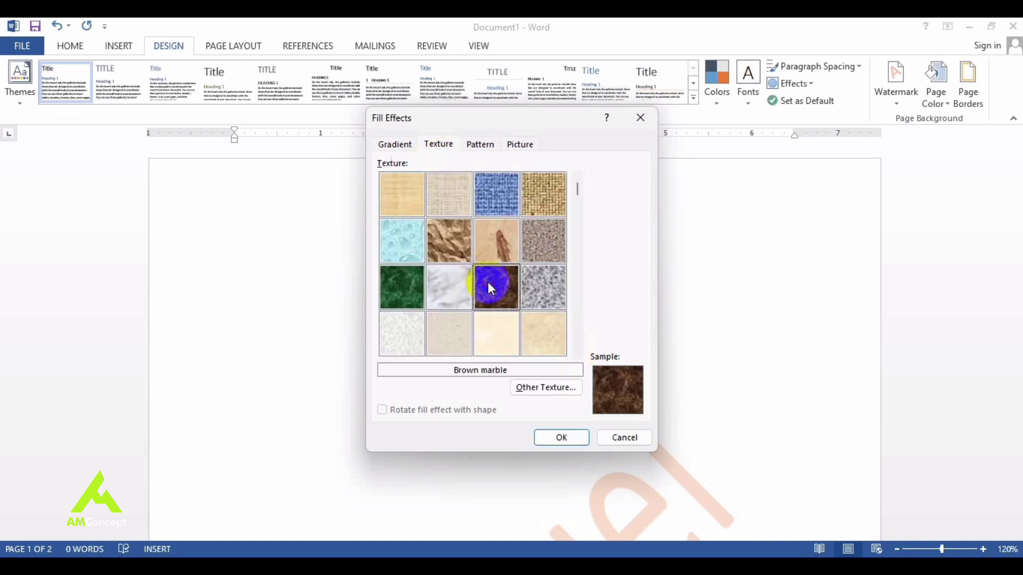
pyautogui.click(561, 438)
pyautogui.moveTo(1016, 194); pyautogui.dragTo(962, 366)
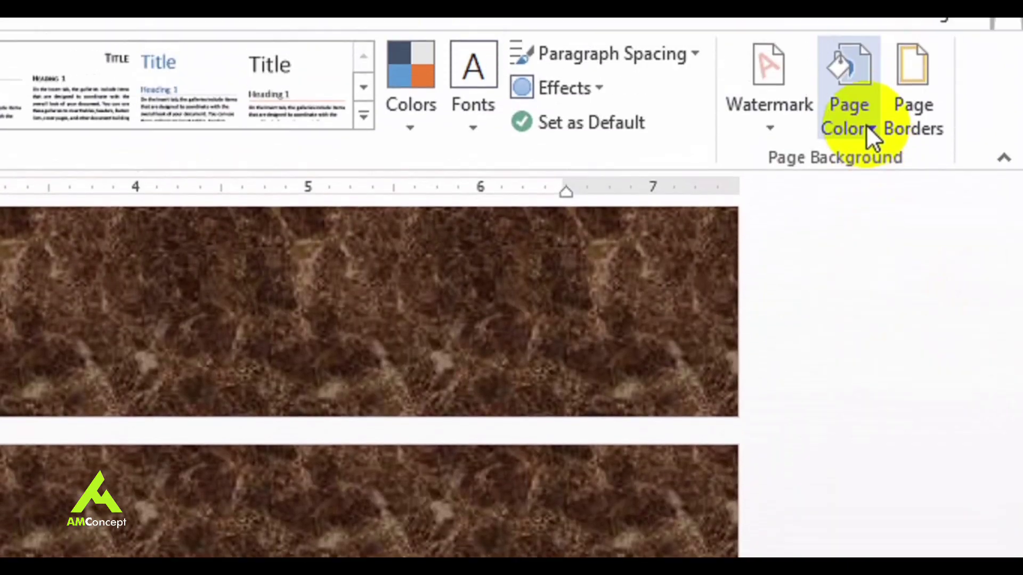
# Step: Reopen the page Fill Effects and look through its Gradient, Texture, Pattern and Picture options
pyautogui.click(942, 100)
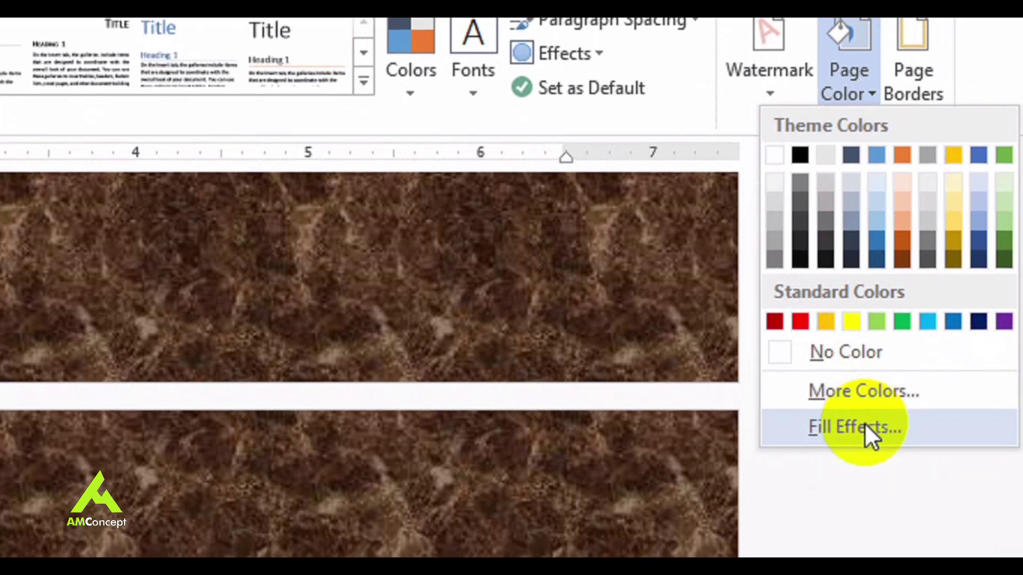
pyautogui.click(864, 423)
pyautogui.click(232, 141)
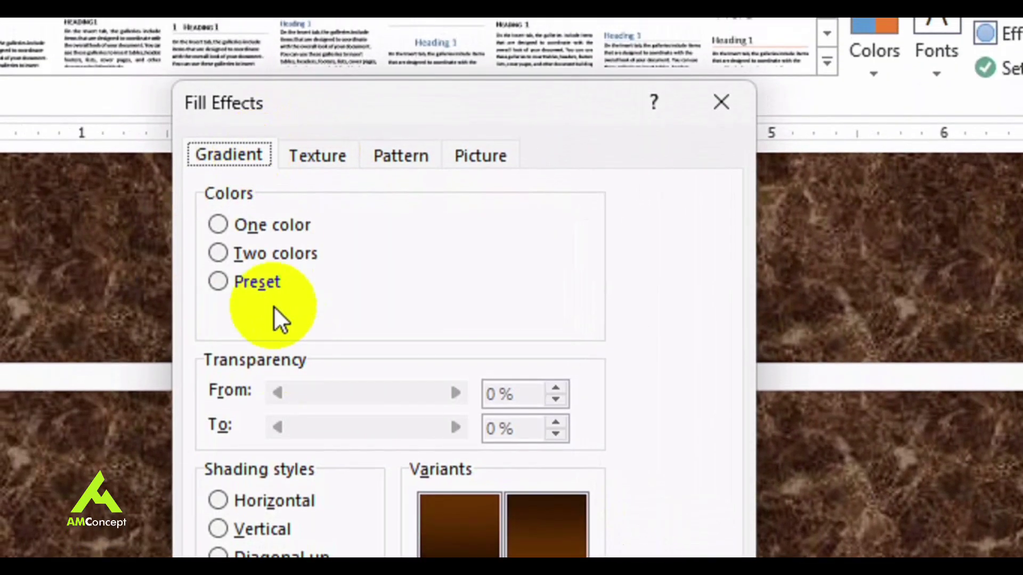
pyautogui.click(318, 157)
pyautogui.click(411, 157)
pyautogui.click(484, 156)
pyautogui.click(405, 155)
pyautogui.click(240, 156)
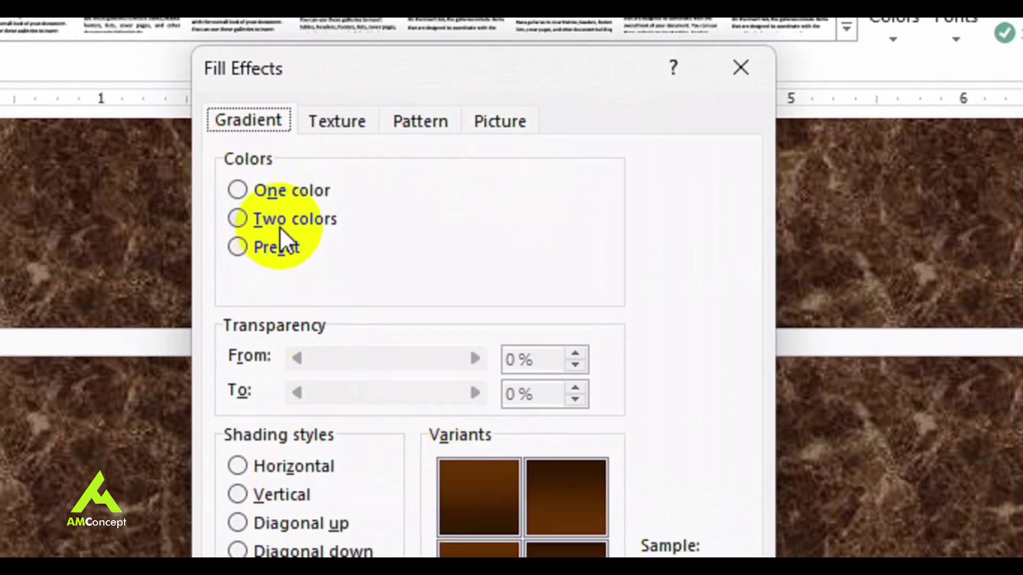
# Step: Set a two-colour diagonal-down gradient, dark-centre variant, as the page background
pyautogui.click(290, 219)
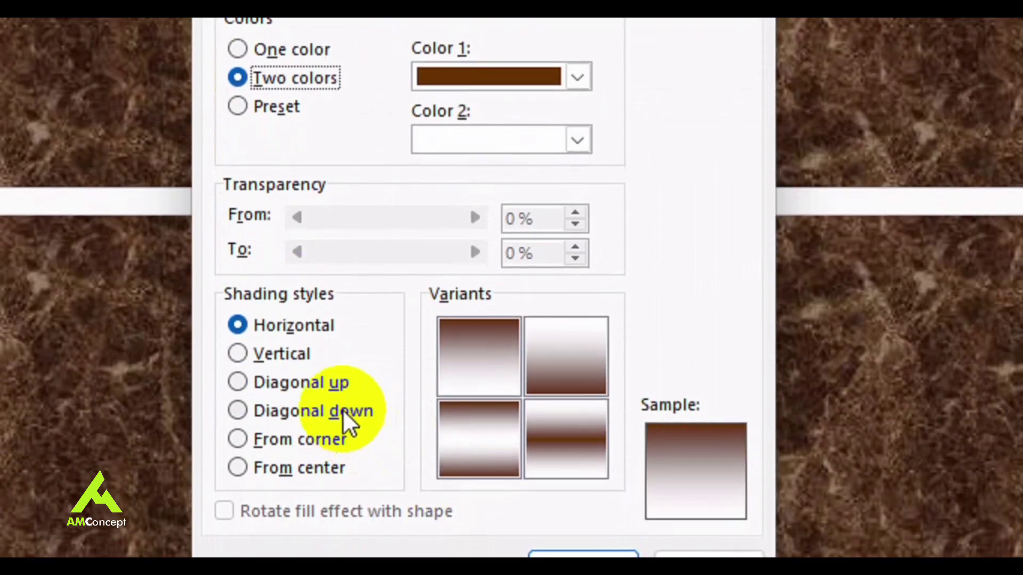
pyautogui.click(349, 411)
pyautogui.click(581, 448)
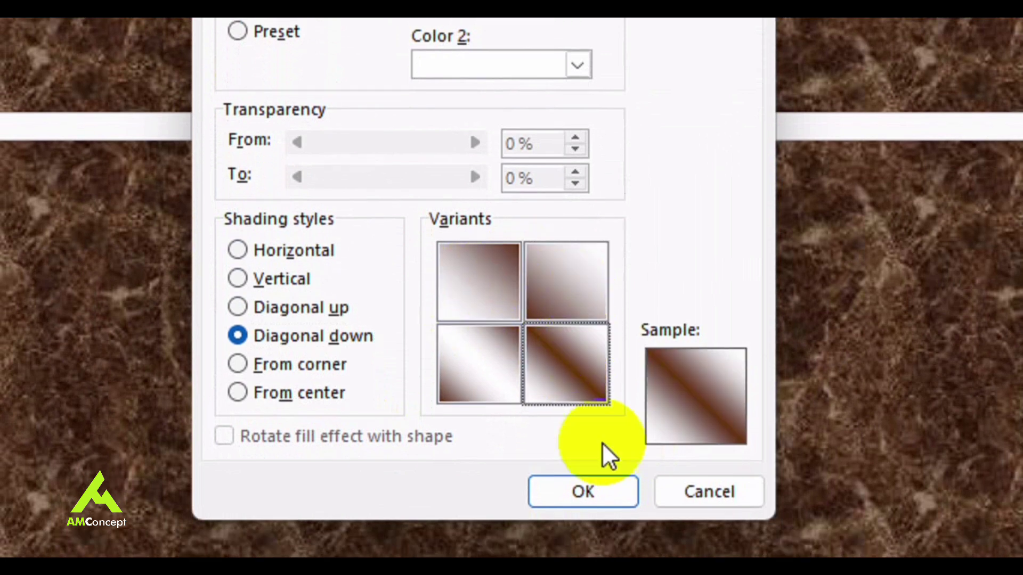
pyautogui.click(602, 493)
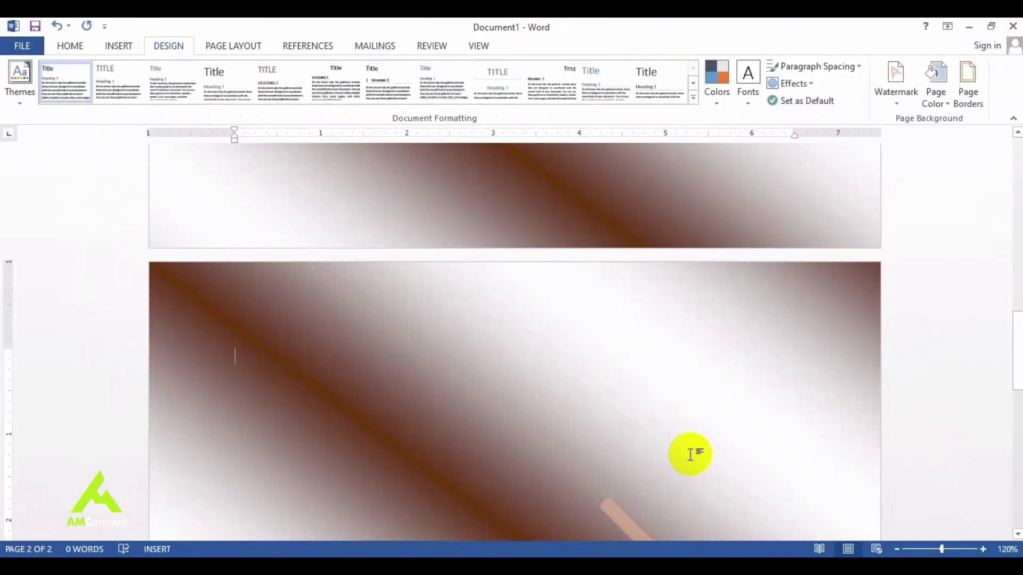
pyautogui.scroll(5, 690, 454)
pyautogui.scroll(-4, 689, 454)
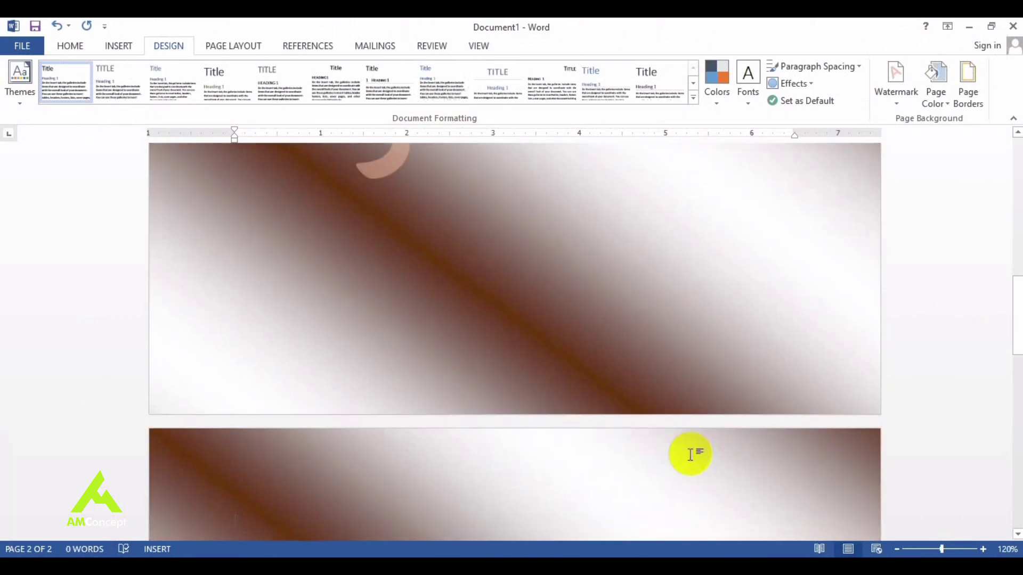
pyautogui.scroll(6, 690, 454)
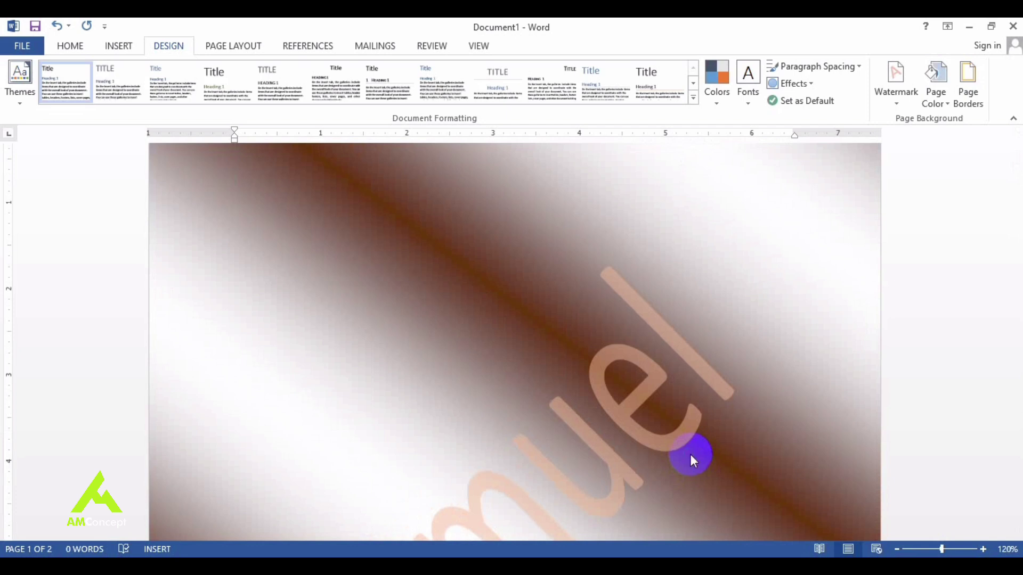
pyautogui.hotkey('ctrl', 'p')
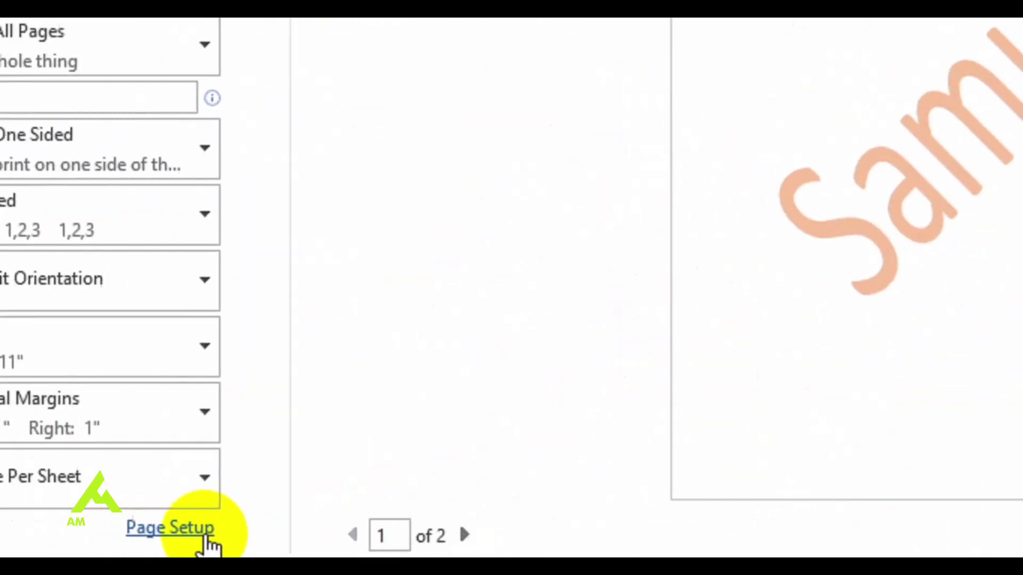
# Step: Give the top paragraph a light orange Paragraph shading via Page Setup > Layout > Borders
pyautogui.click(205, 540)
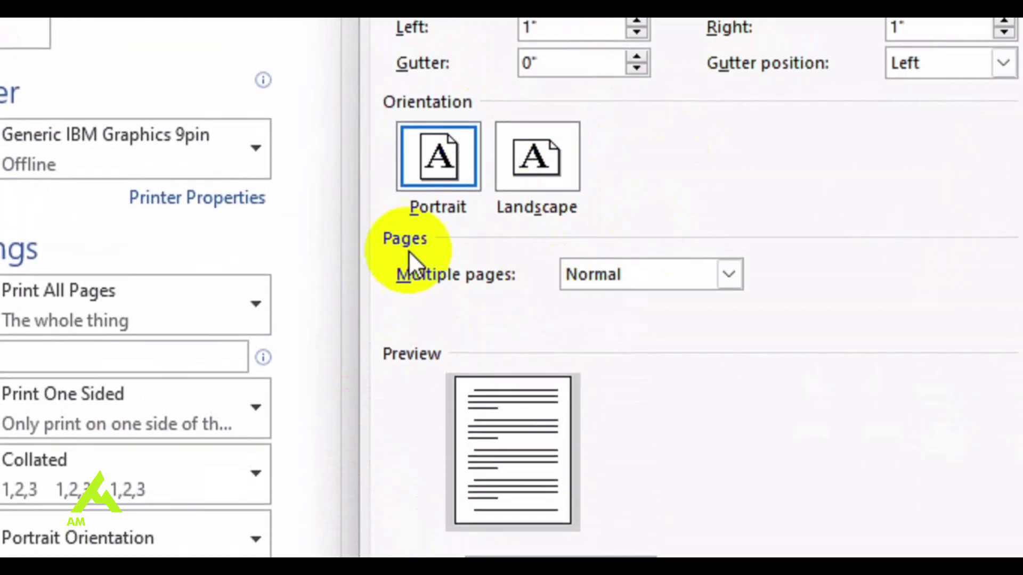
pyautogui.click(565, 160)
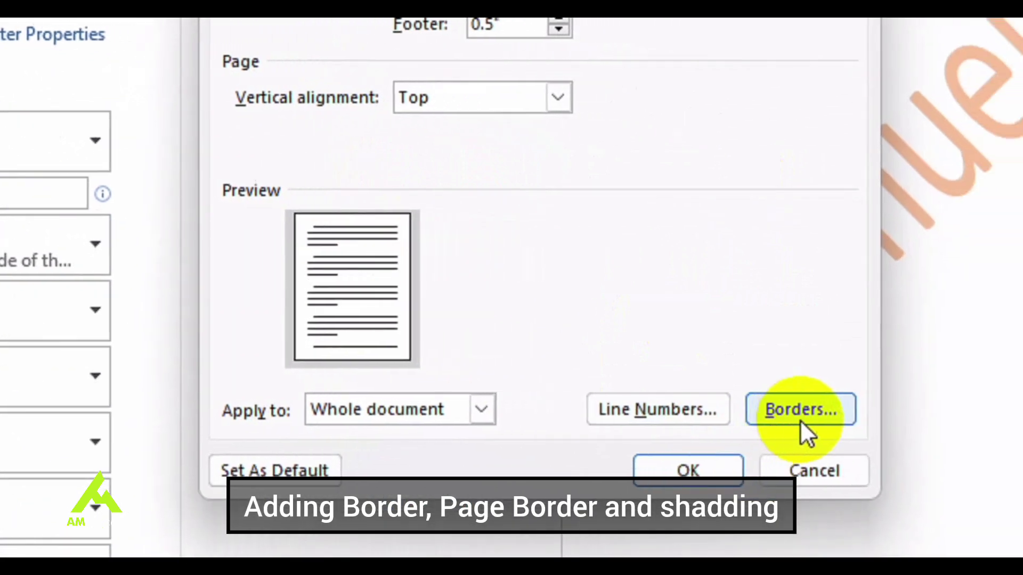
pyautogui.click(801, 419)
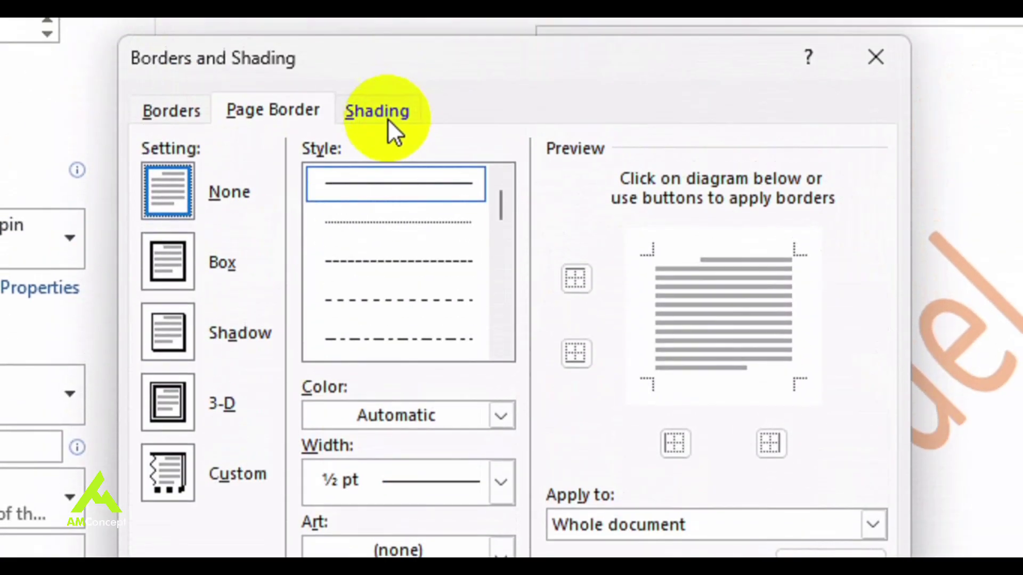
pyautogui.click(378, 111)
pyautogui.click(311, 181)
pyautogui.click(300, 285)
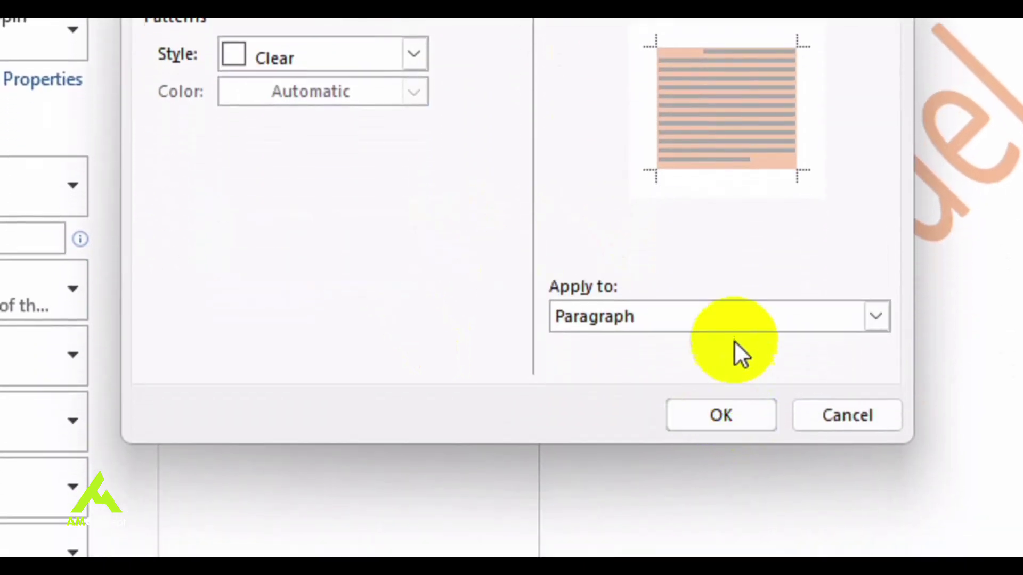
pyautogui.click(754, 537)
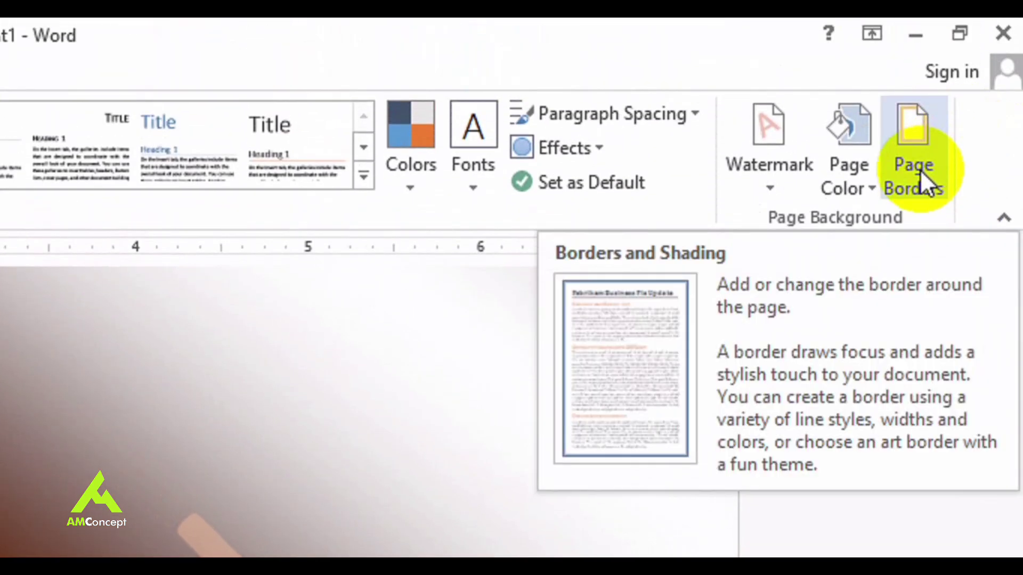
# Step: Open Page Borders and choose the Box setting for the page border
pyautogui.click(925, 187)
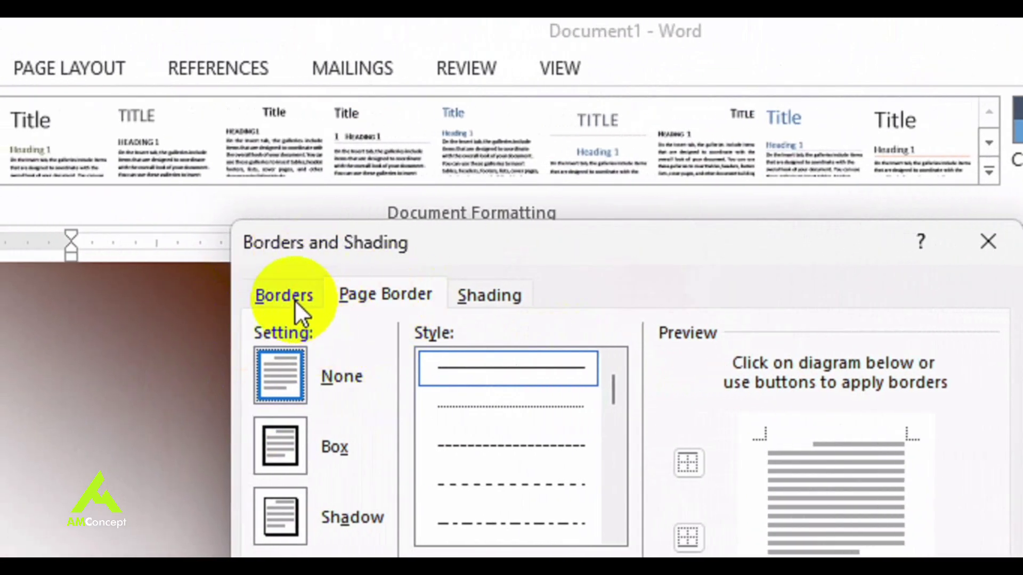
pyautogui.click(411, 292)
pyautogui.click(507, 305)
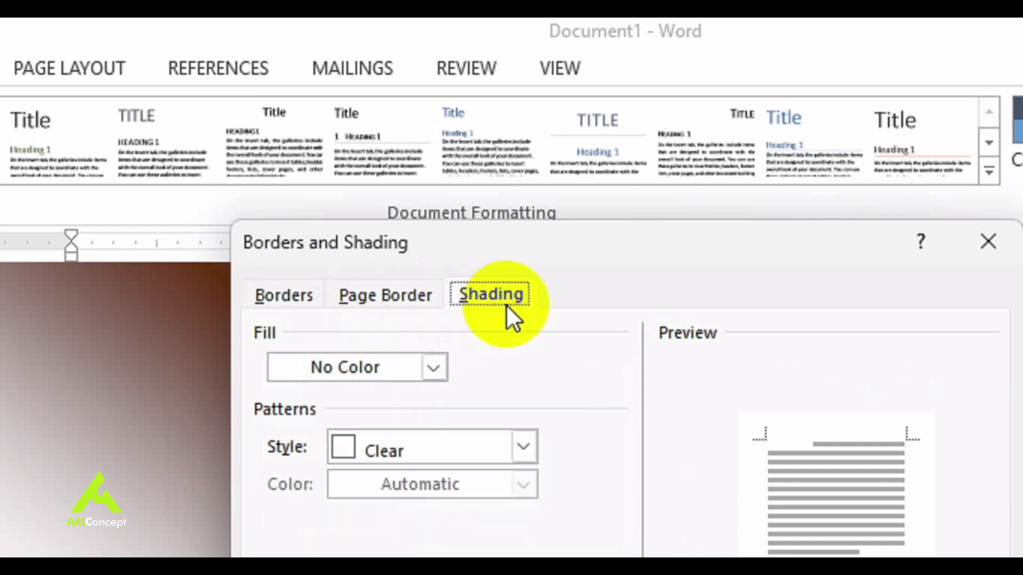
pyautogui.click(260, 291)
pyautogui.click(394, 302)
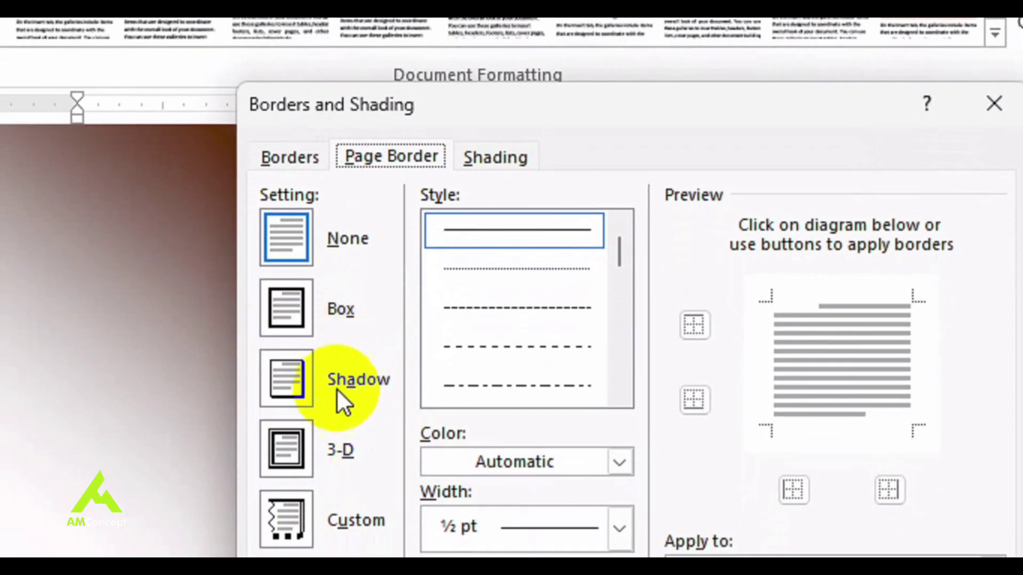
pyautogui.moveTo(622, 240); pyautogui.dragTo(622, 264)
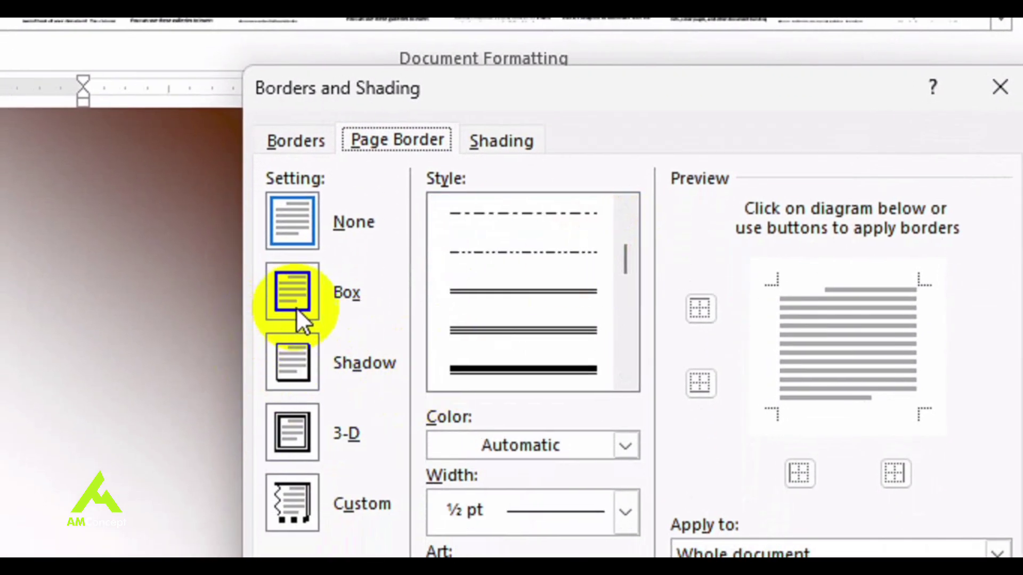
pyautogui.click(299, 310)
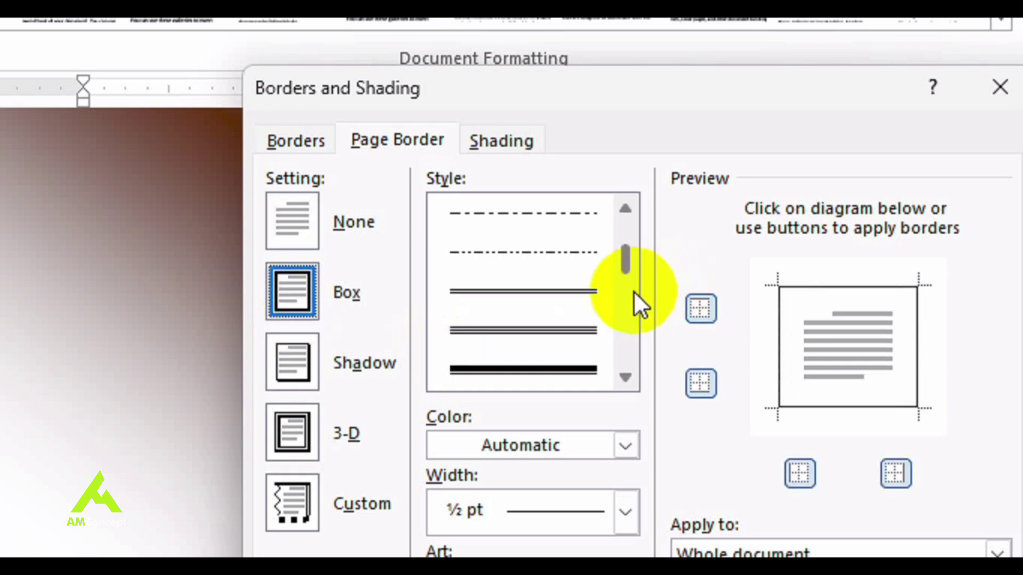
# Step: Make the box a thick orange double line applied to the first page only
pyautogui.scroll(-3, 634, 292)
pyautogui.click(583, 333)
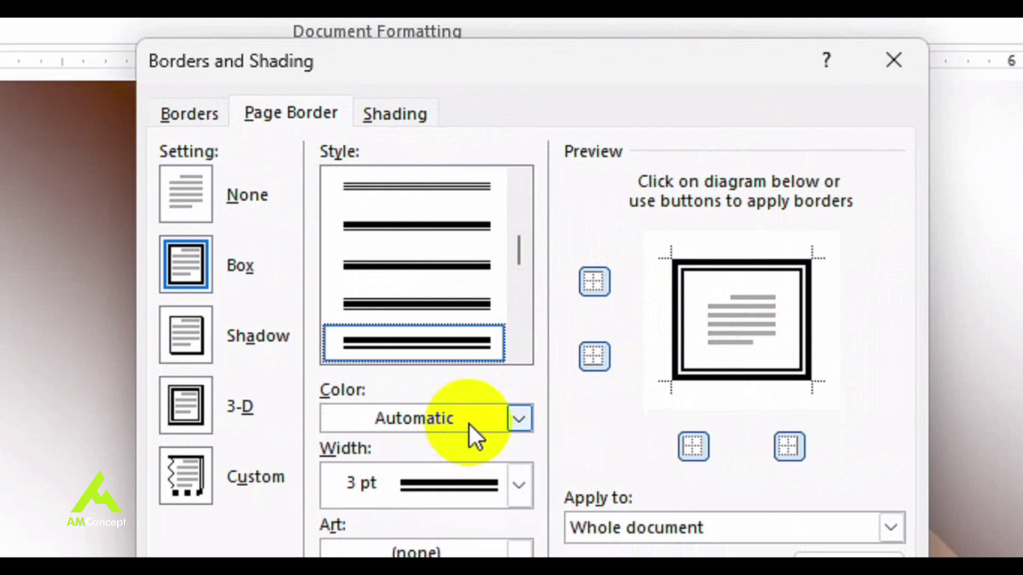
pyautogui.click(490, 447)
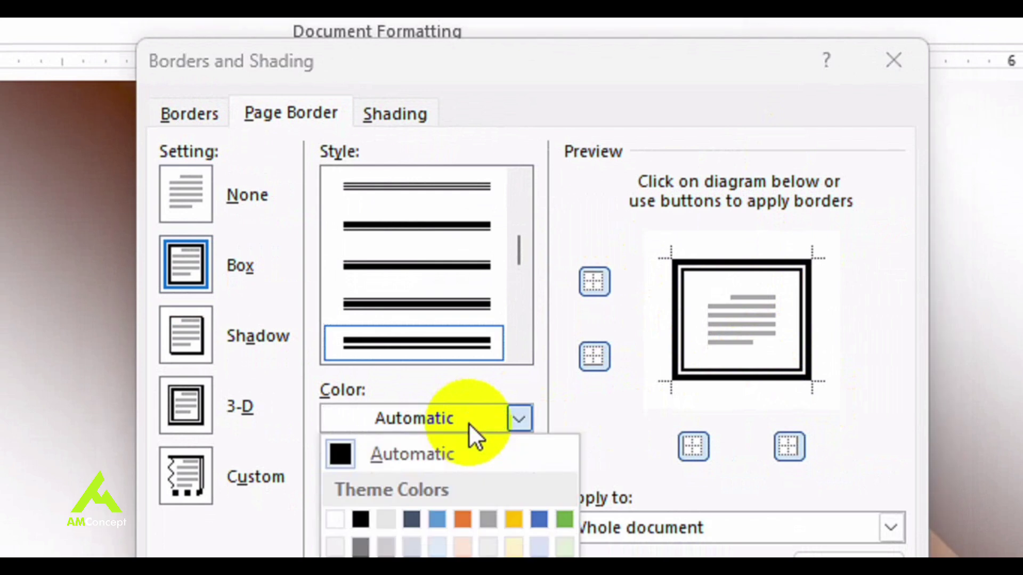
pyautogui.click(458, 431)
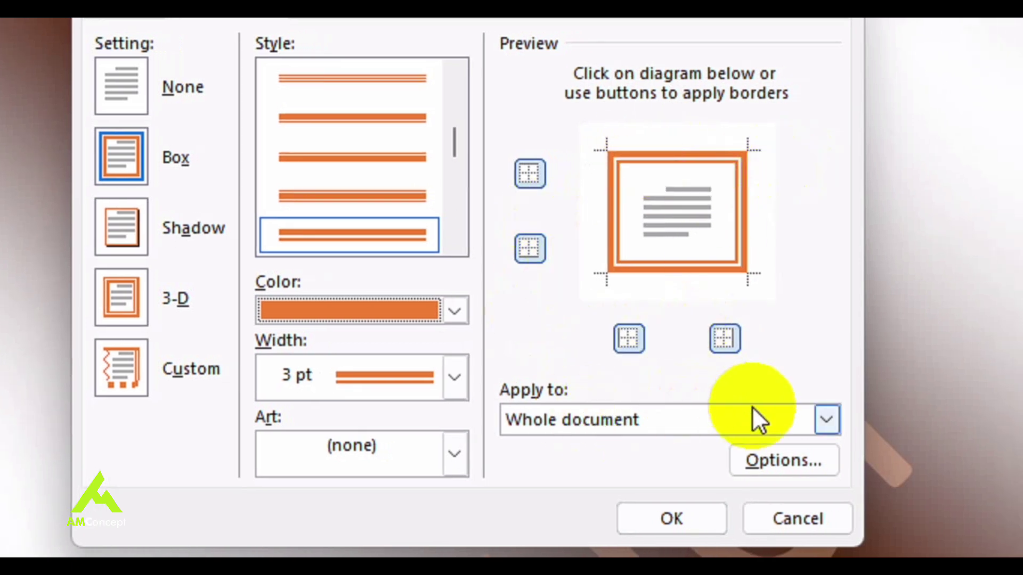
pyautogui.click(832, 420)
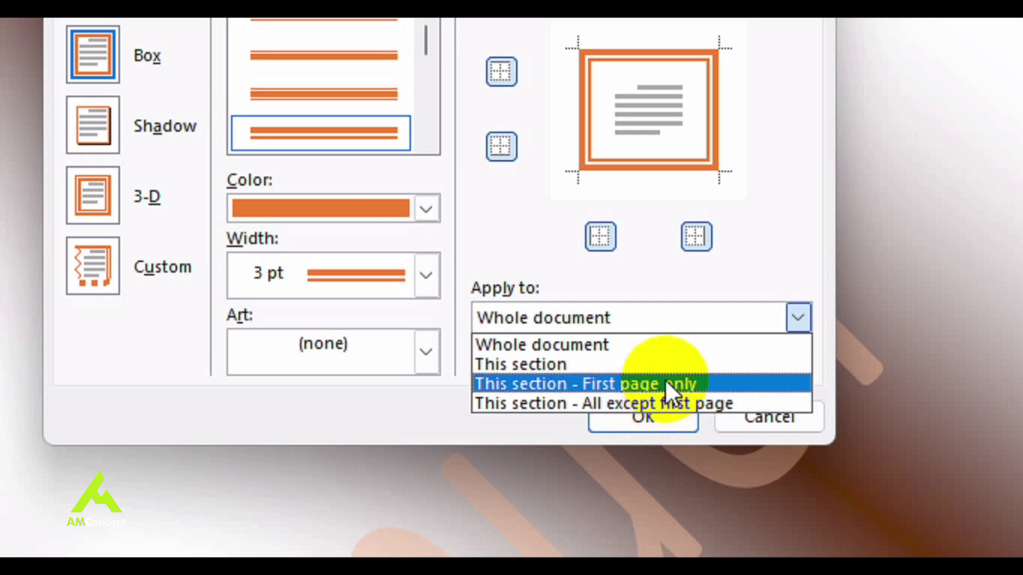
pyautogui.click(665, 379)
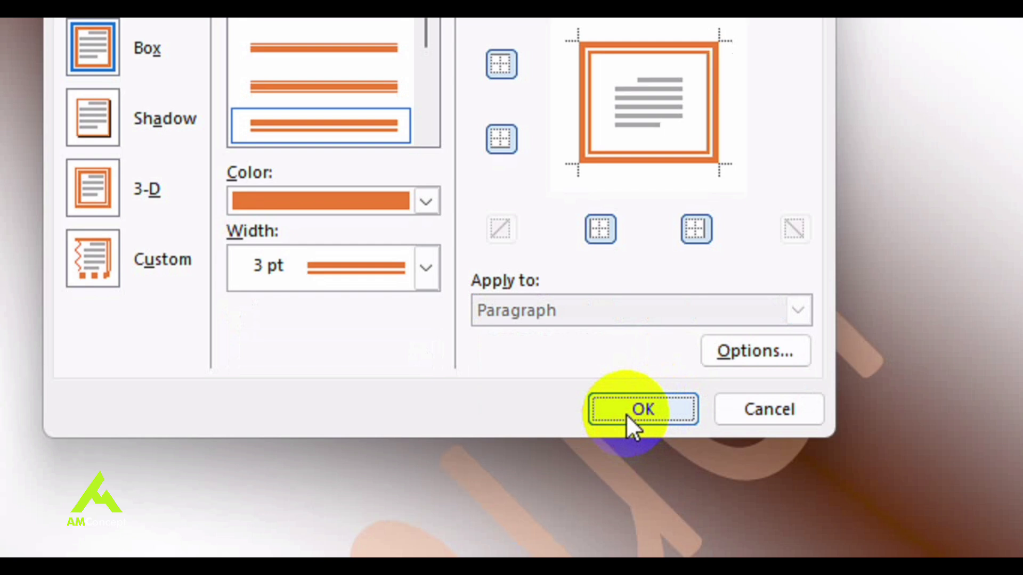
pyautogui.click(626, 414)
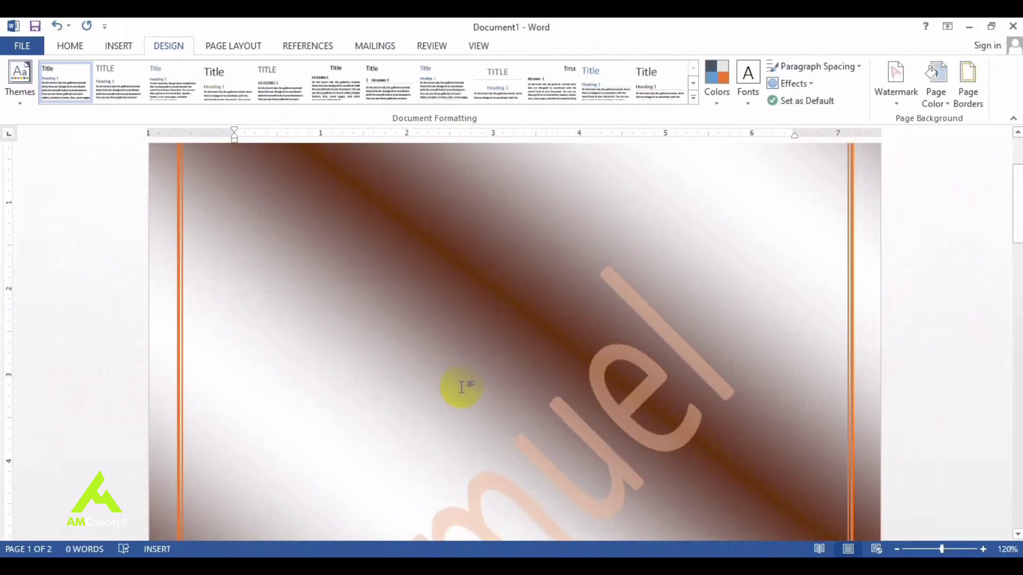
# Step: Generate five sample paragraphs with =rand()
pyautogui.moveTo(1013, 238); pyautogui.dragTo(986, 173)
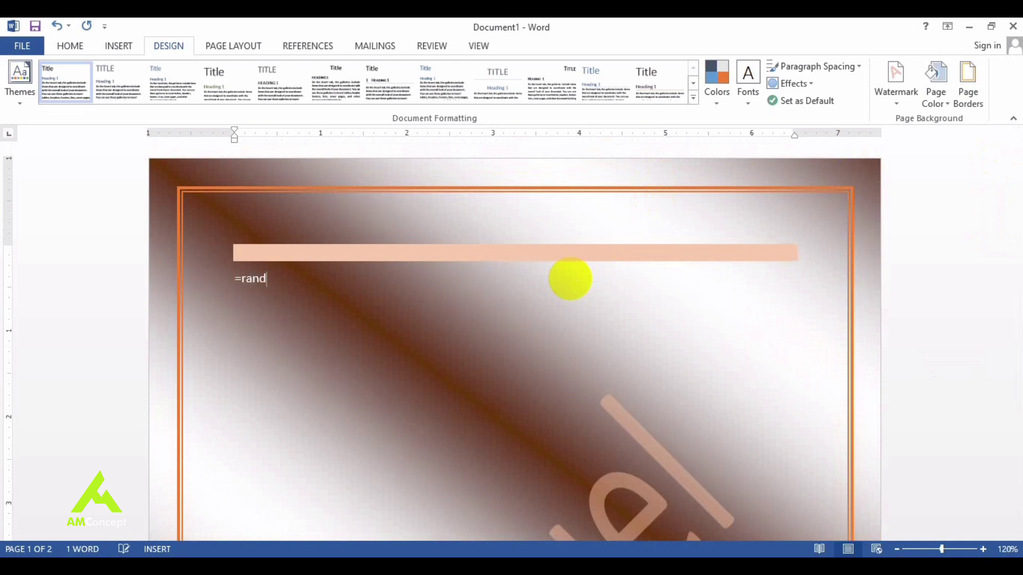
pyautogui.write(')')
pyautogui.press('Return')
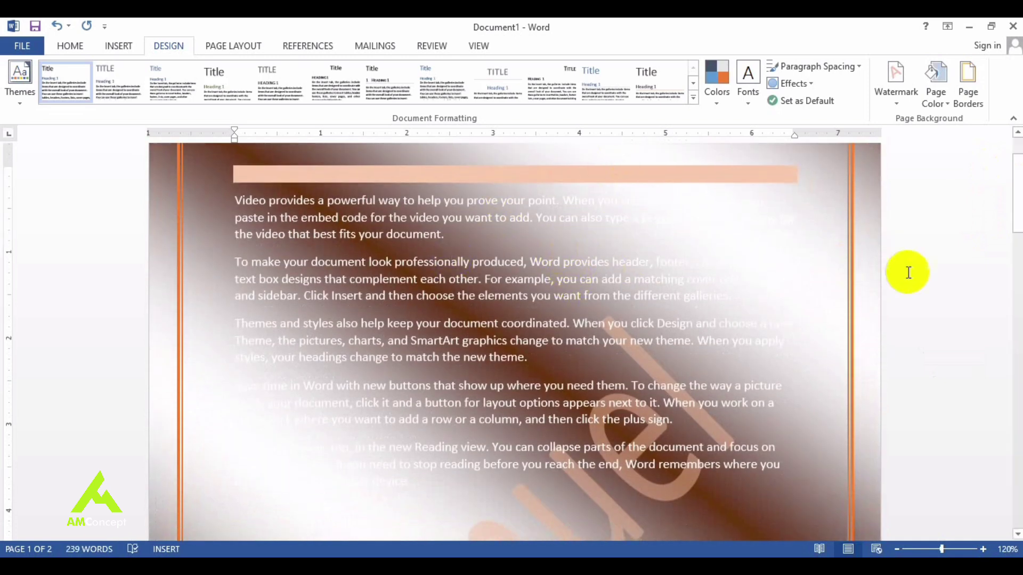
# Step: Set Page Color to No Color and select the whole first paragraph
pyautogui.click(934, 90)
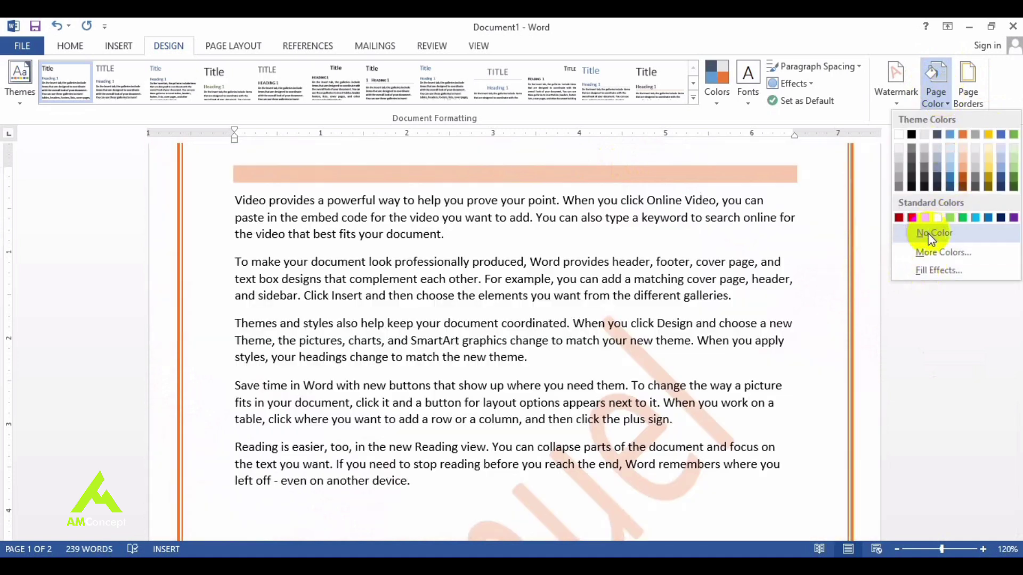
pyautogui.click(932, 235)
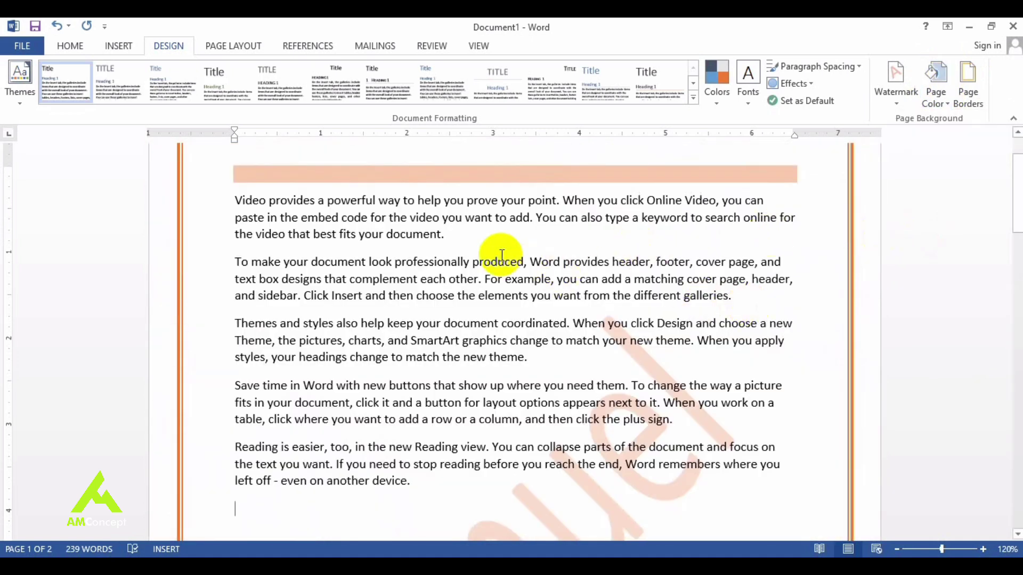
pyautogui.tripleClick(459, 239)
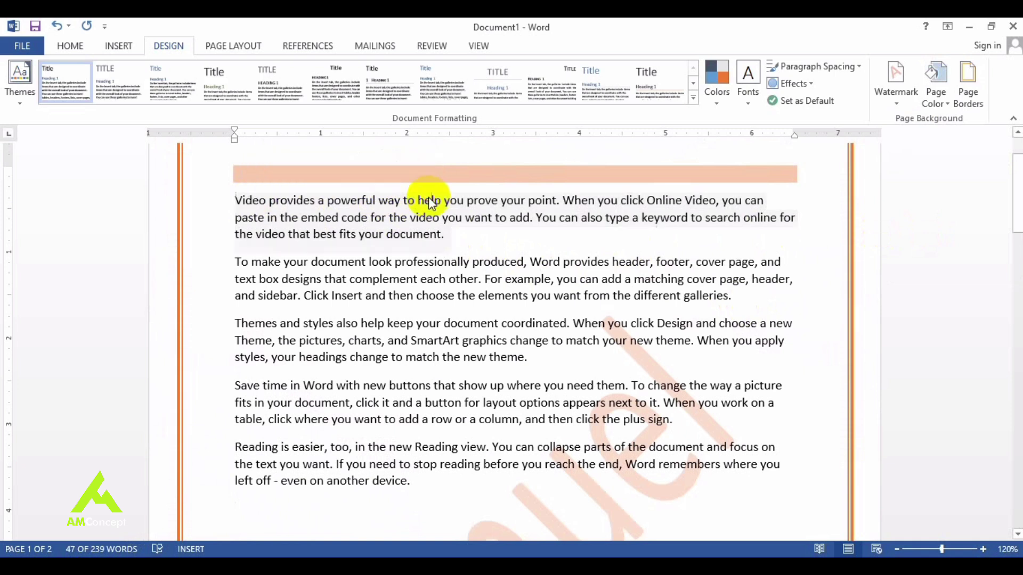
pyautogui.click(972, 104)
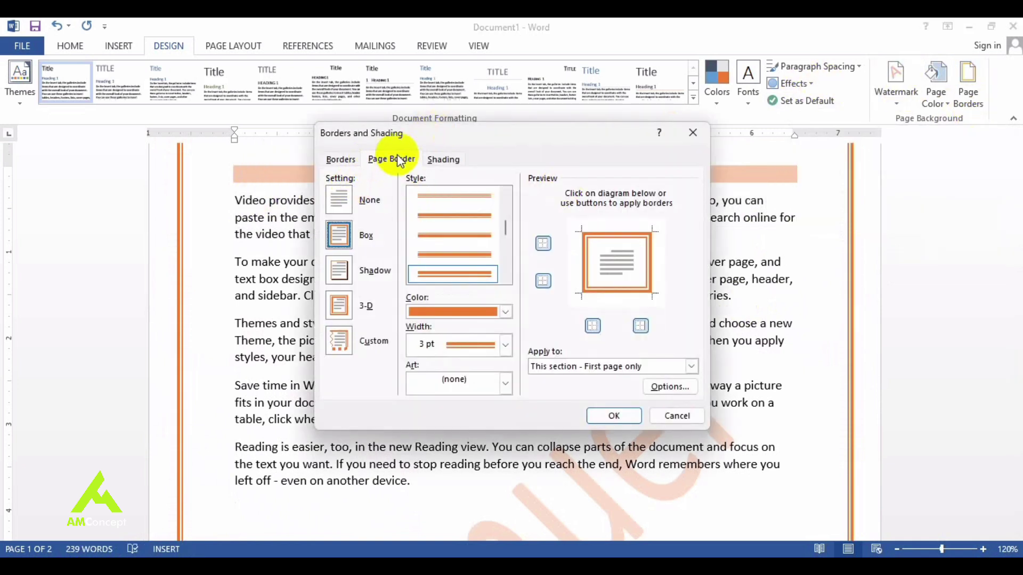
# Step: Give the first paragraph a thick 3 pt black Box border
pyautogui.click(342, 159)
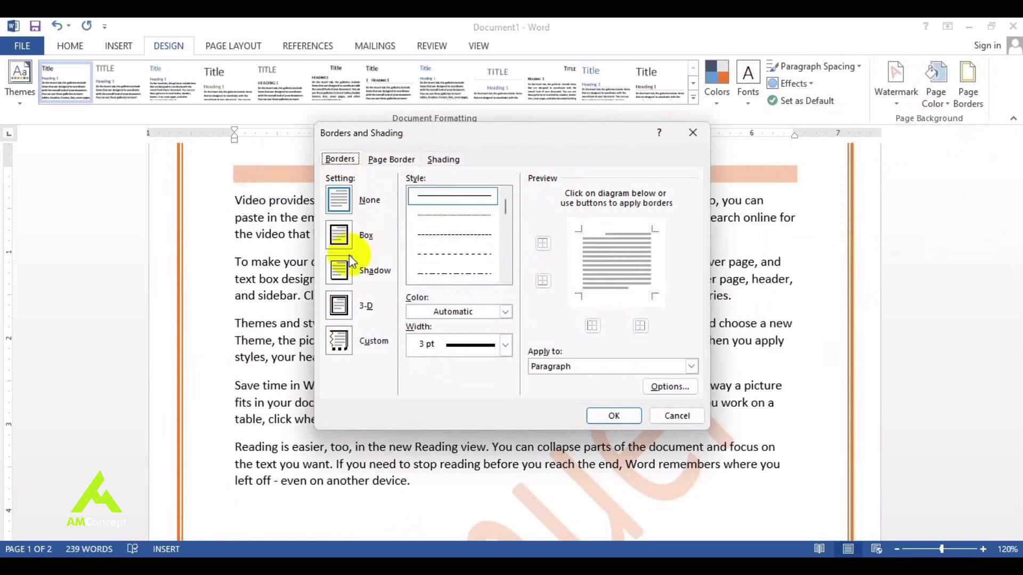
pyautogui.click(346, 239)
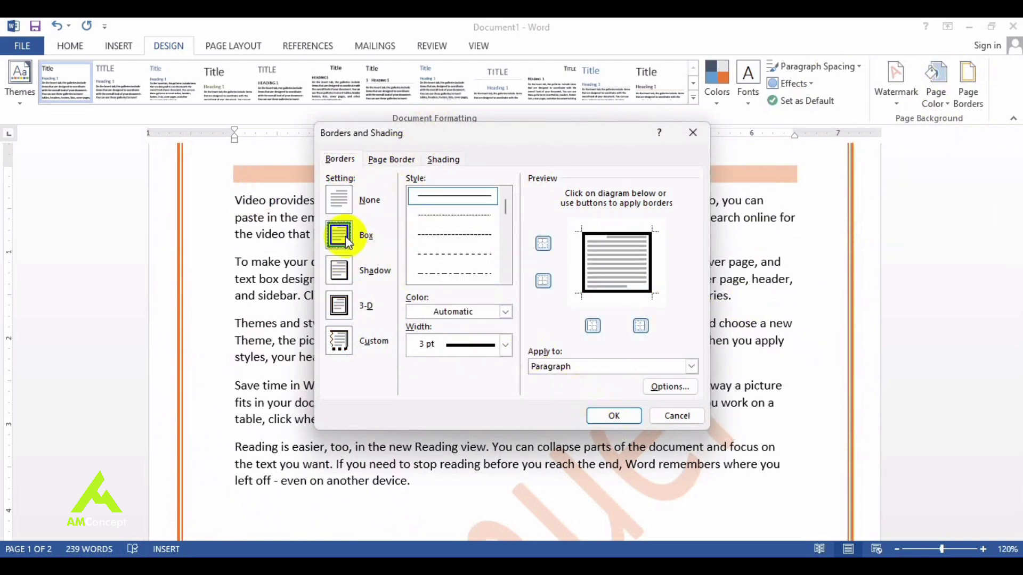
pyautogui.click(483, 273)
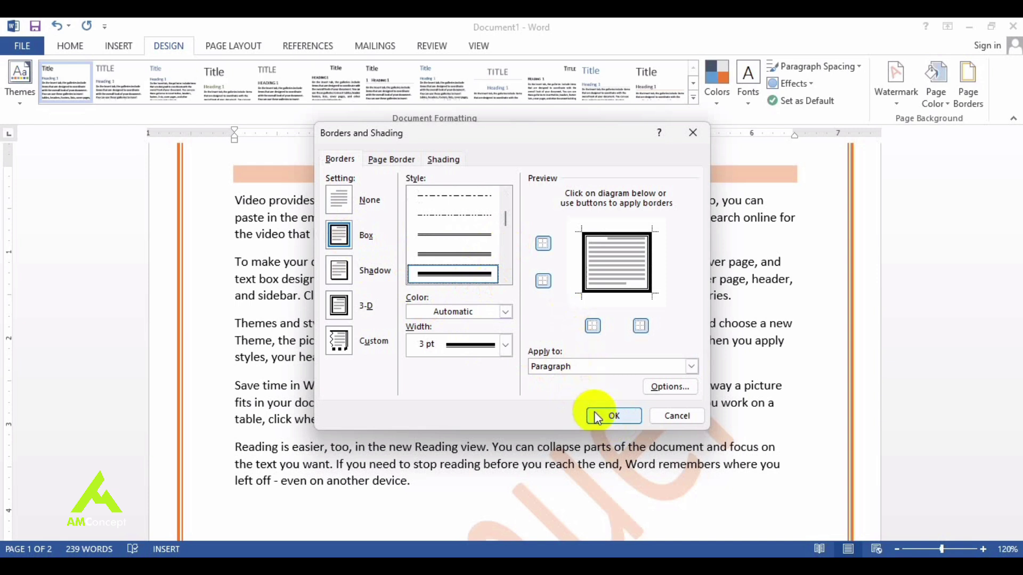
pyautogui.click(614, 416)
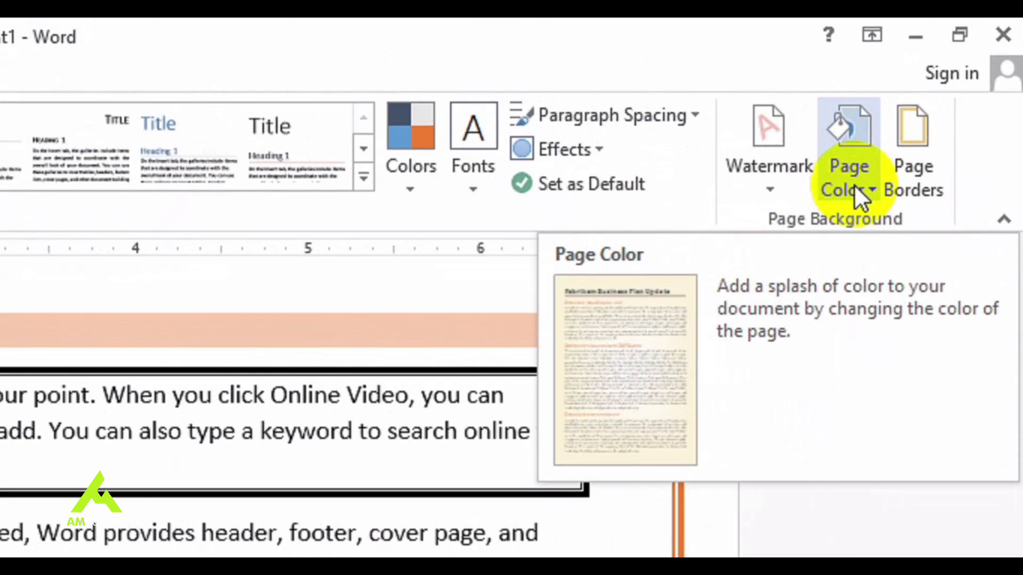
# Step: Give the second paragraph 3 pt orange borders above and below, with no left or right borders
pyautogui.click(941, 106)
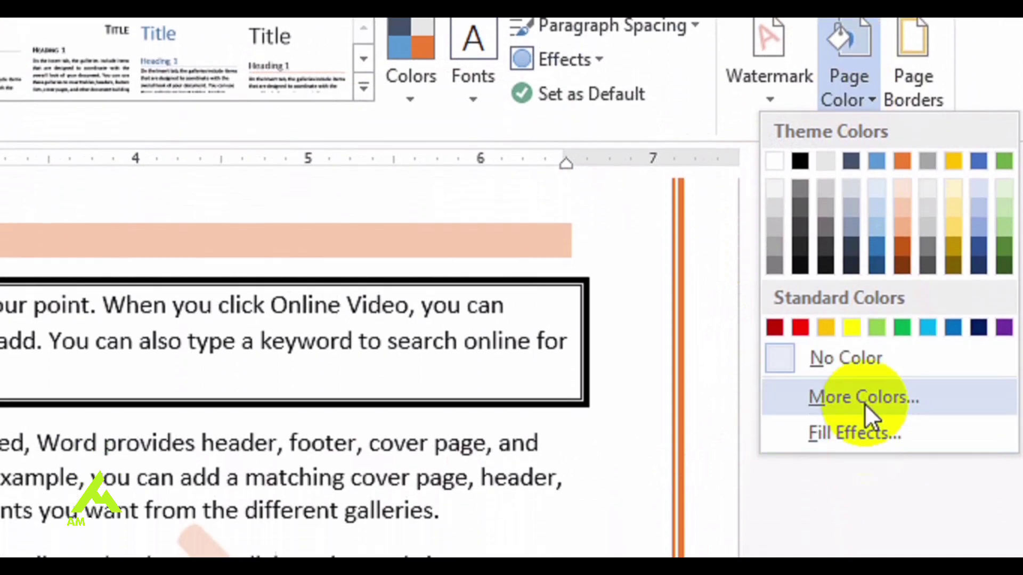
pyautogui.click(927, 169)
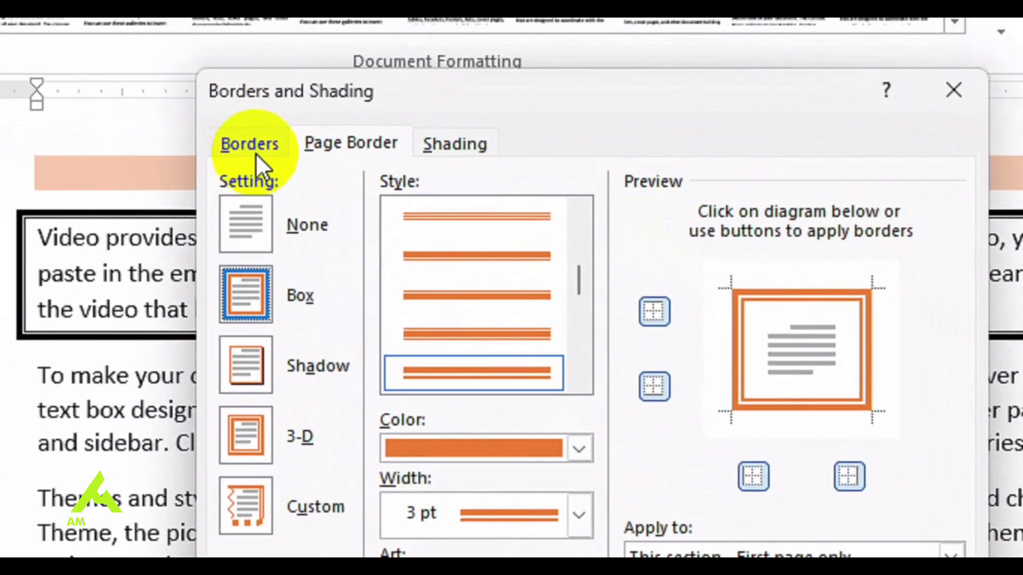
pyautogui.click(253, 151)
pyautogui.click(249, 291)
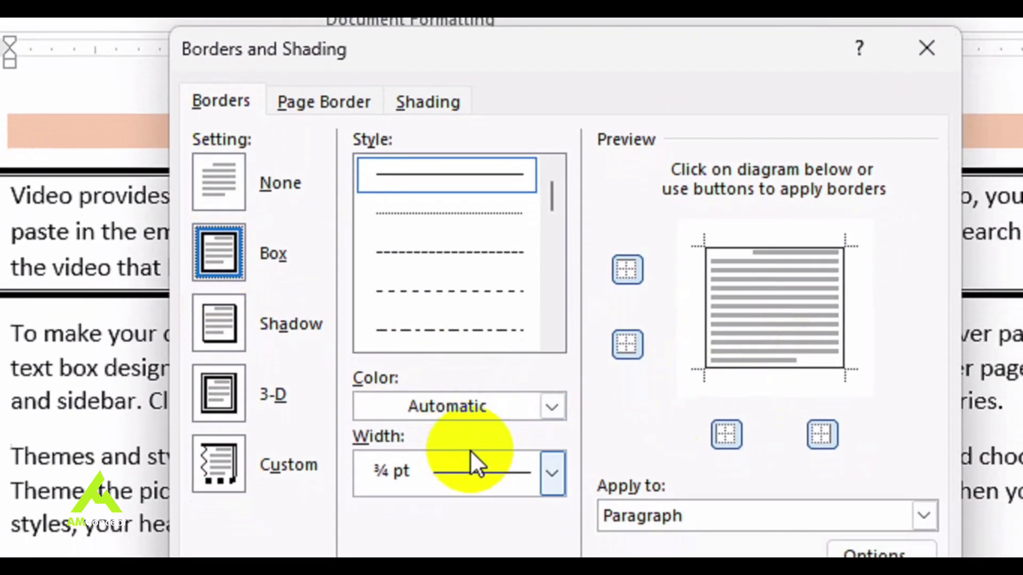
pyautogui.click(487, 409)
pyautogui.click(505, 513)
pyautogui.click(551, 282)
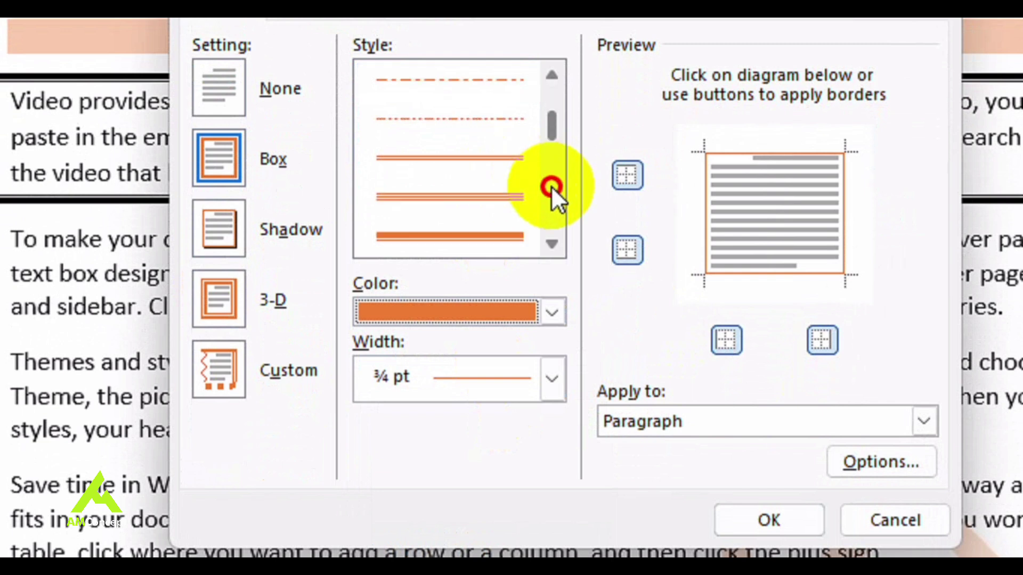
pyautogui.click(442, 234)
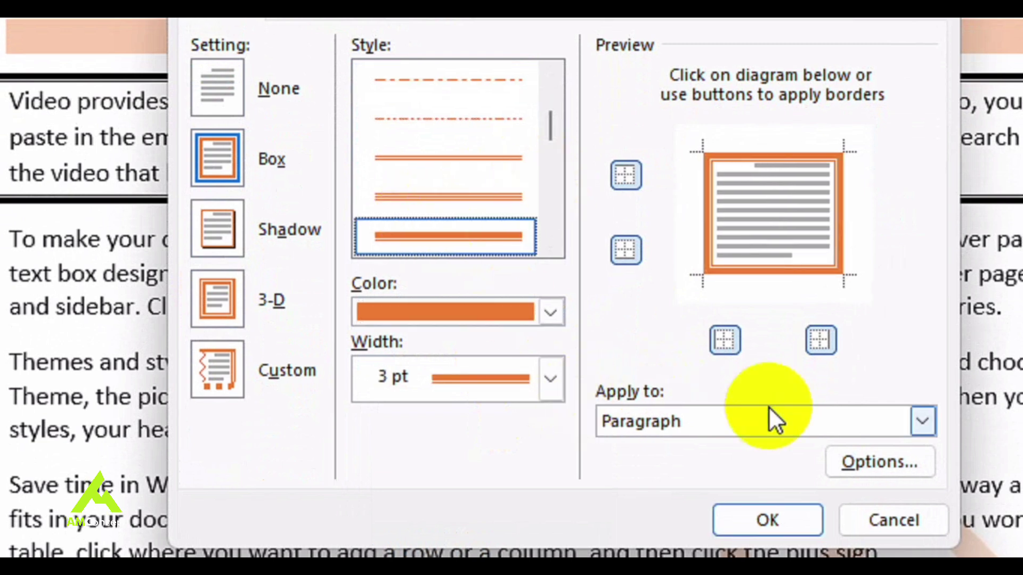
pyautogui.click(734, 345)
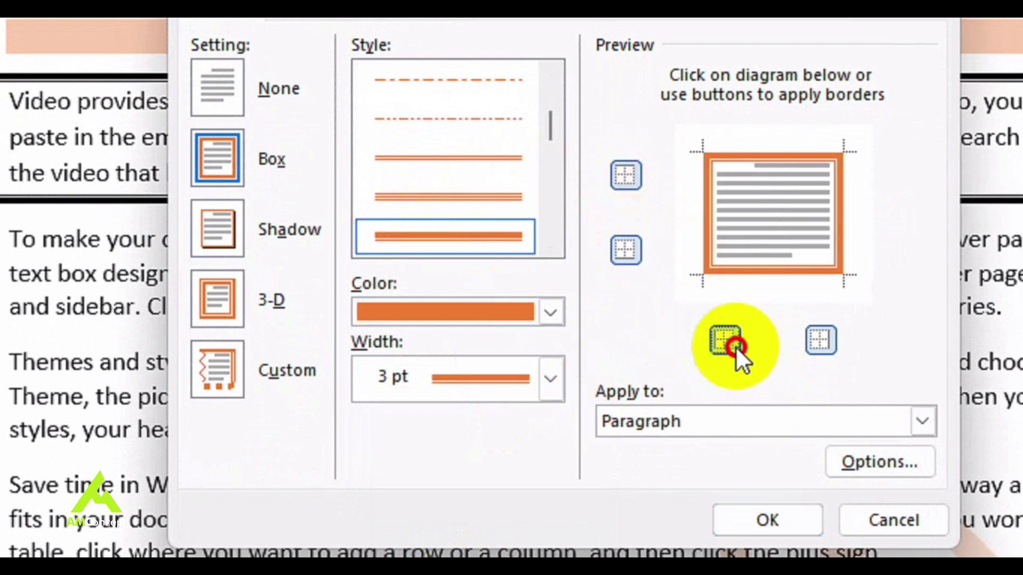
pyautogui.click(821, 340)
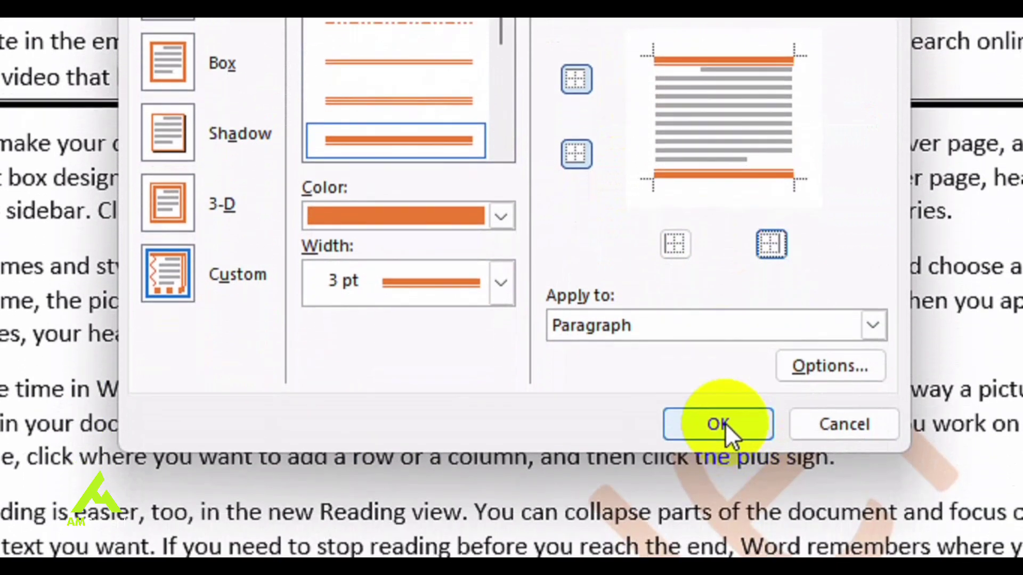
pyautogui.click(724, 423)
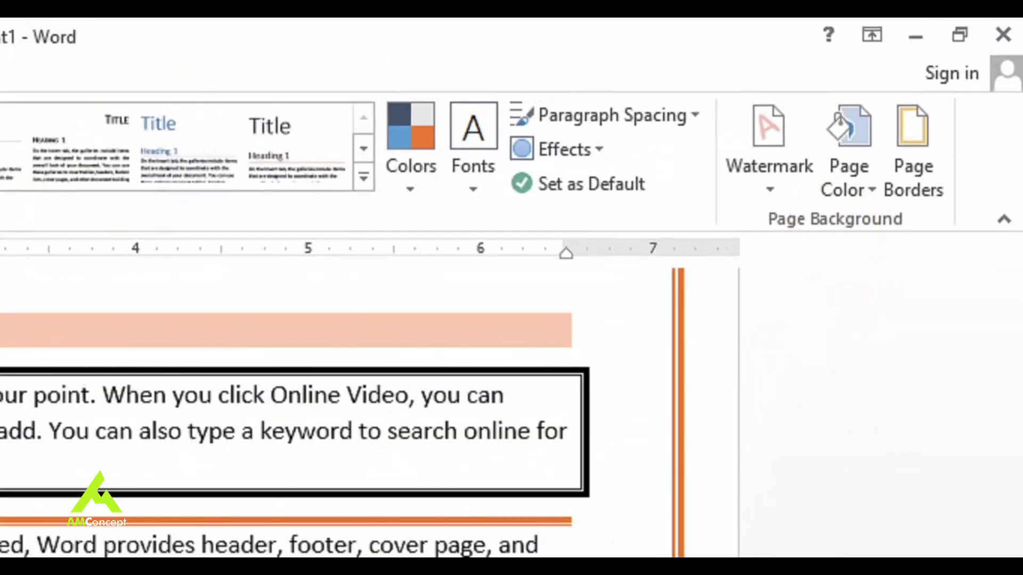
# Step: Apply light blue fill shading with a 5% pattern style to the Themes and styles paragraph
pyautogui.click(972, 90)
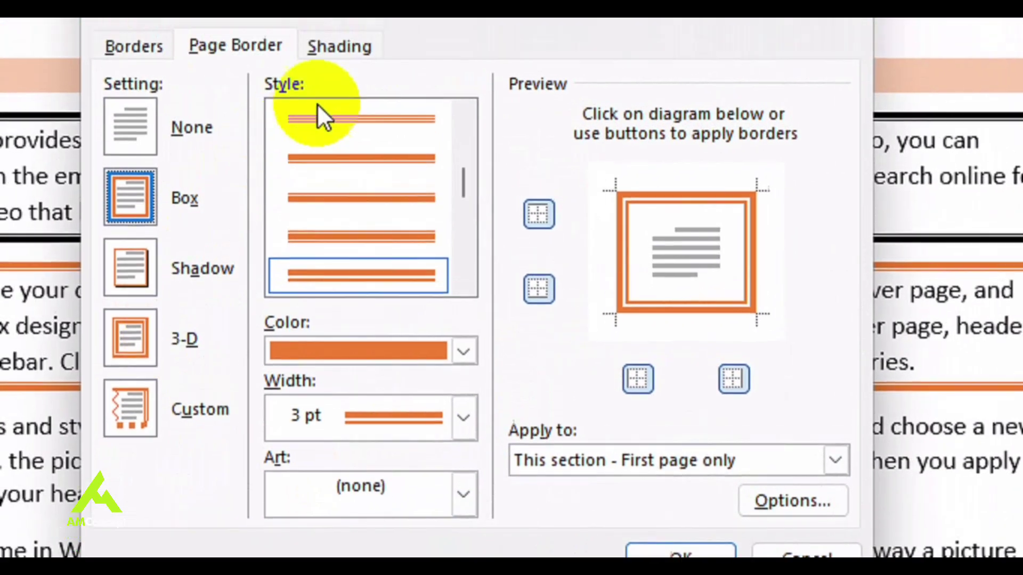
pyautogui.click(161, 22)
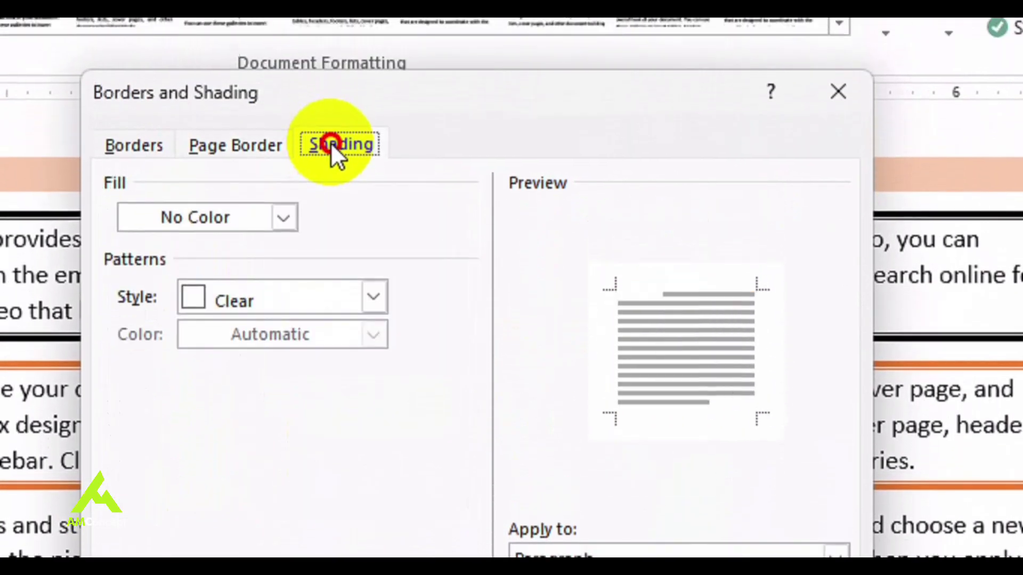
pyautogui.click(260, 229)
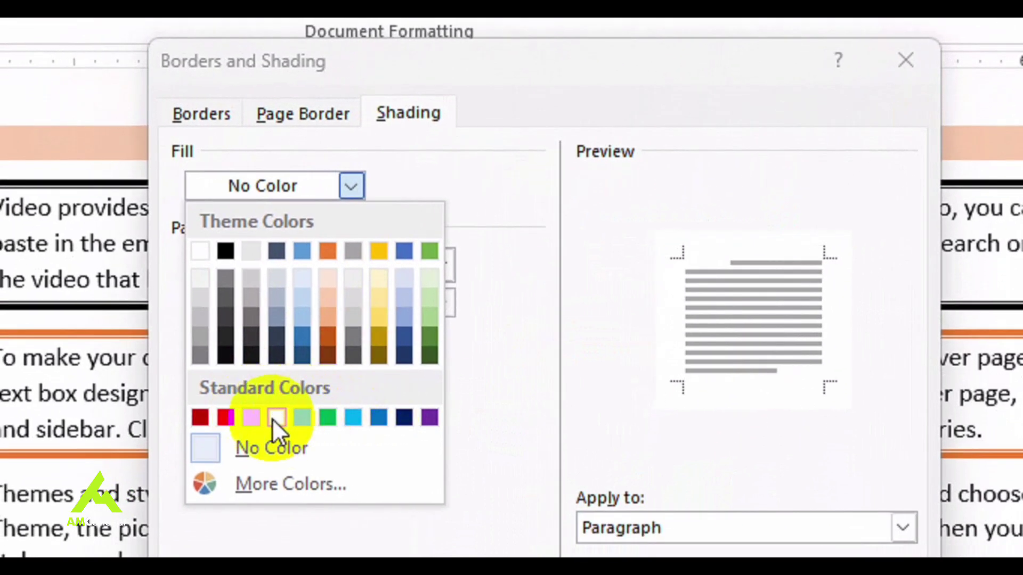
pyautogui.click(411, 298)
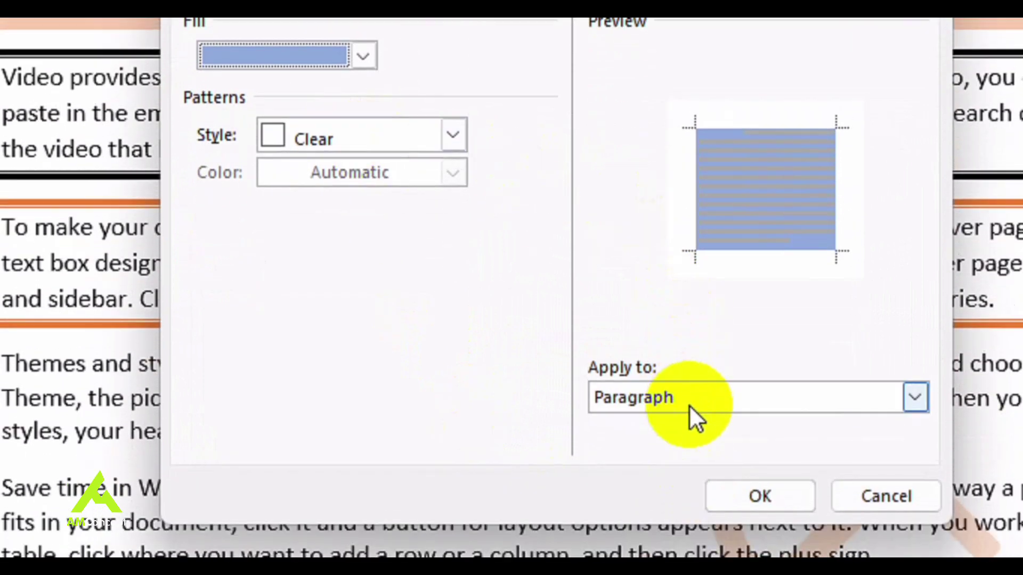
pyautogui.click(452, 136)
pyautogui.click(434, 160)
pyautogui.click(434, 160)
pyautogui.click(304, 249)
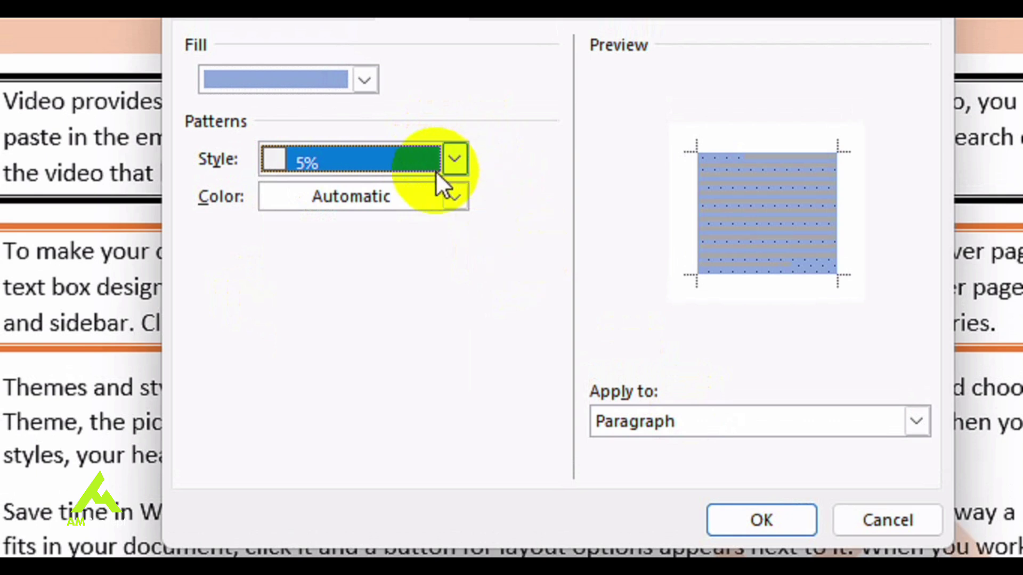
pyautogui.click(783, 521)
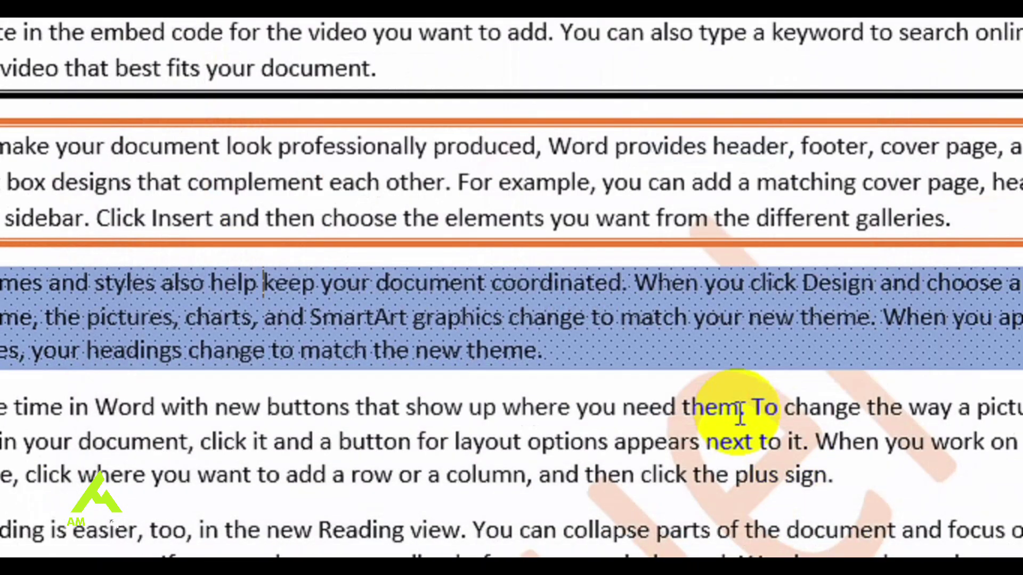
pyautogui.click(471, 405)
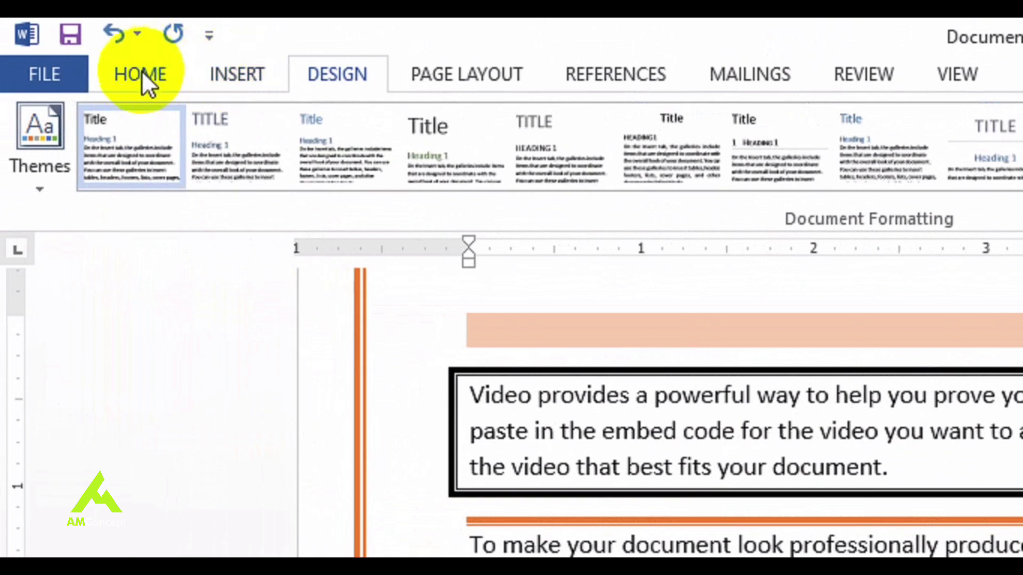
# Step: Apply bright green text highlighting across the first two lines of the Save time paragraph
pyautogui.click(141, 70)
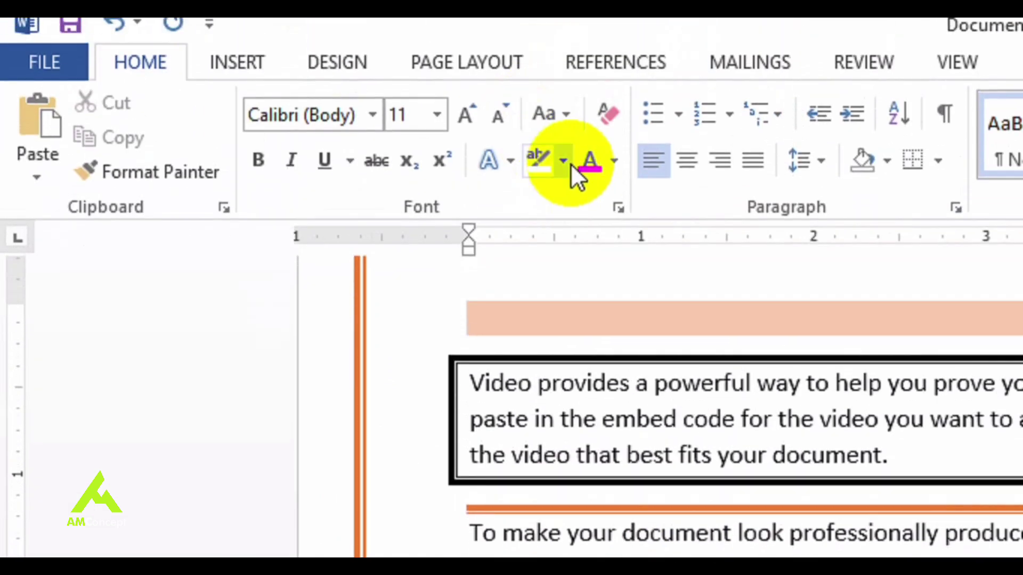
pyautogui.click(565, 100)
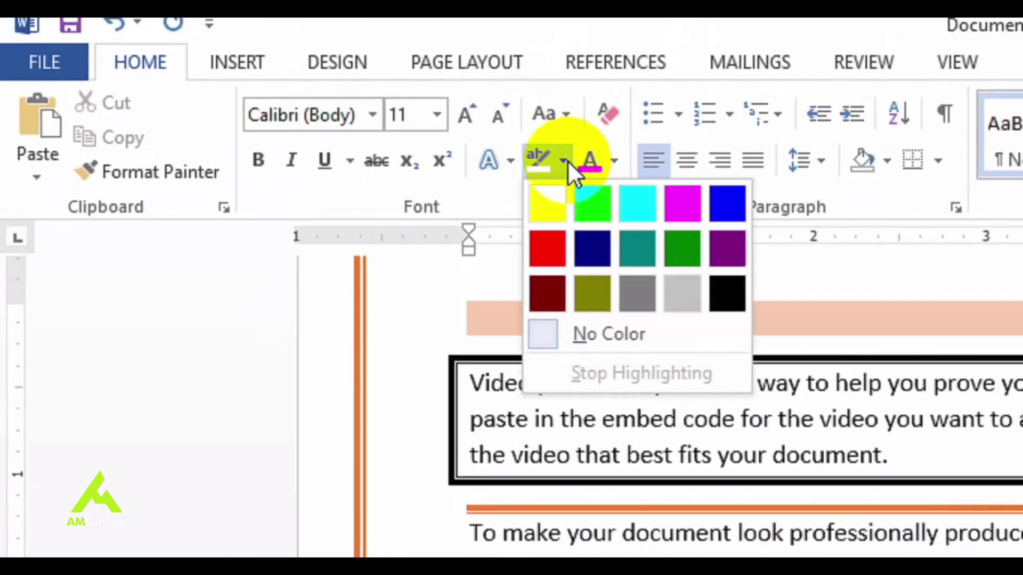
pyautogui.click(593, 148)
pyautogui.moveTo(471, 446)
pyautogui.mouseDown()
pyautogui.moveTo(480, 401)
pyautogui.moveTo(892, 423)
pyautogui.moveTo(848, 401)
pyautogui.mouseUp()
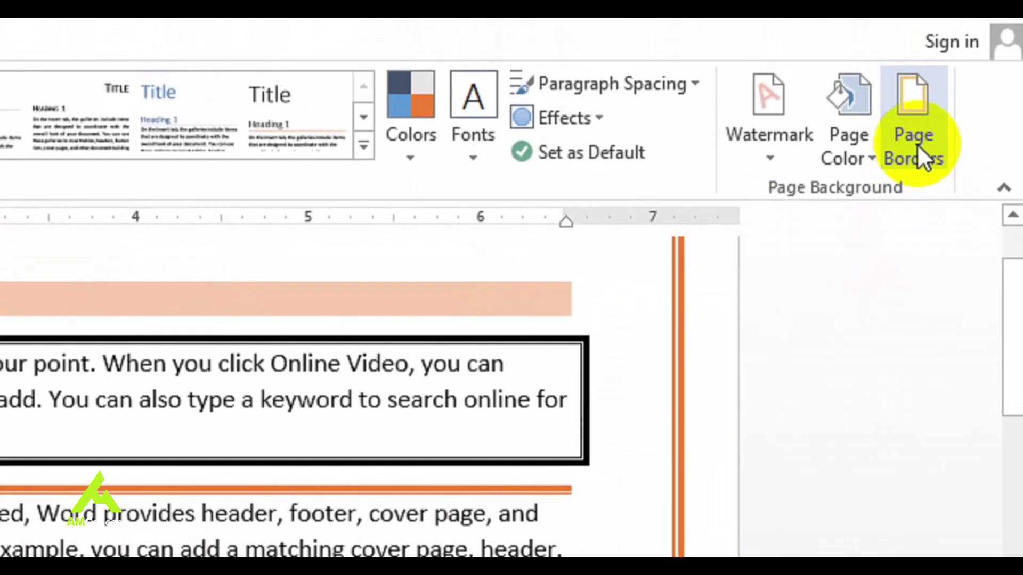
# Step: Set the page border Art to the radiation-symbol design and apply it
pyautogui.click(922, 156)
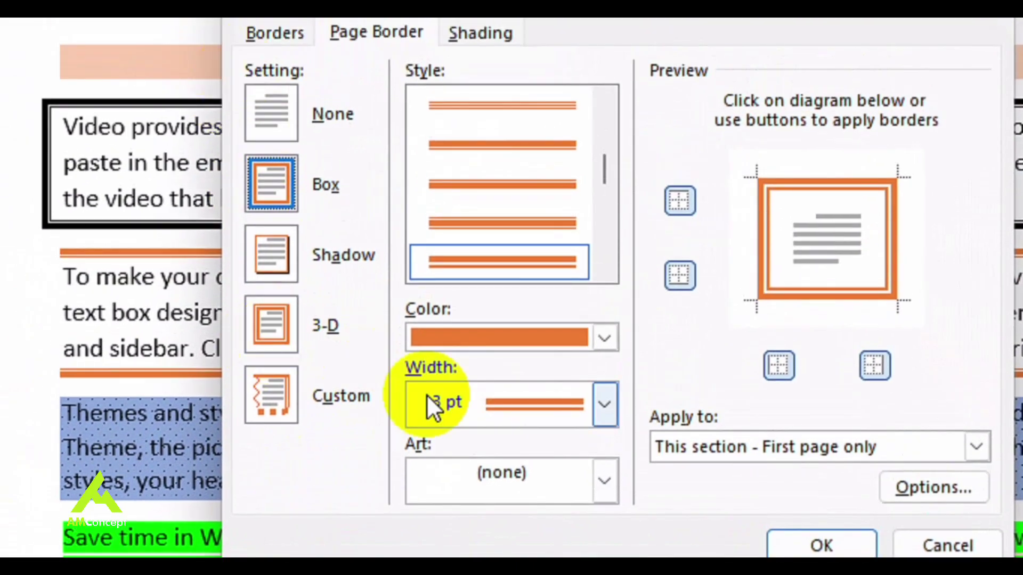
pyautogui.click(473, 408)
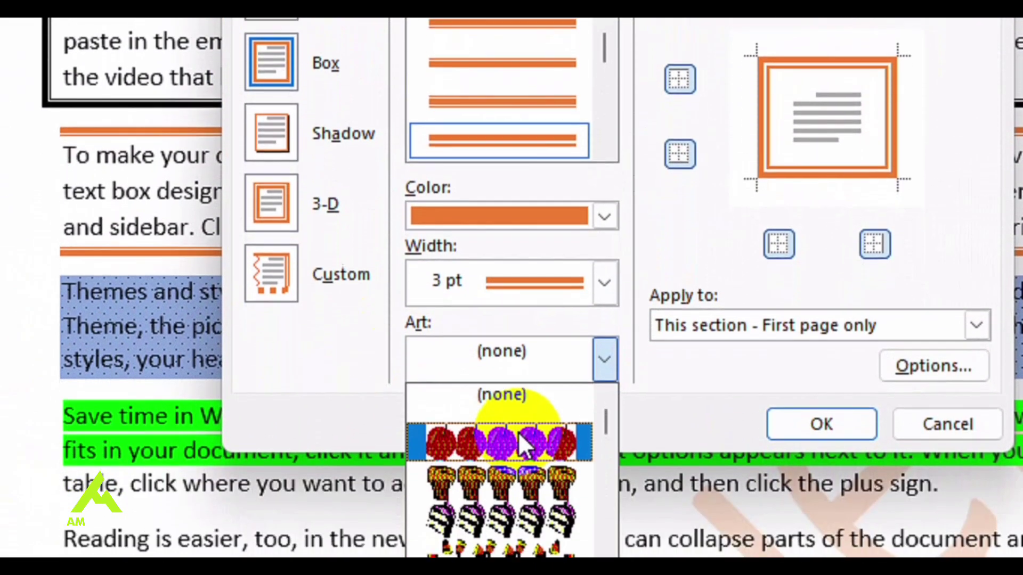
pyautogui.scroll(-1, 490, 497)
pyautogui.scroll(-8, 518, 423)
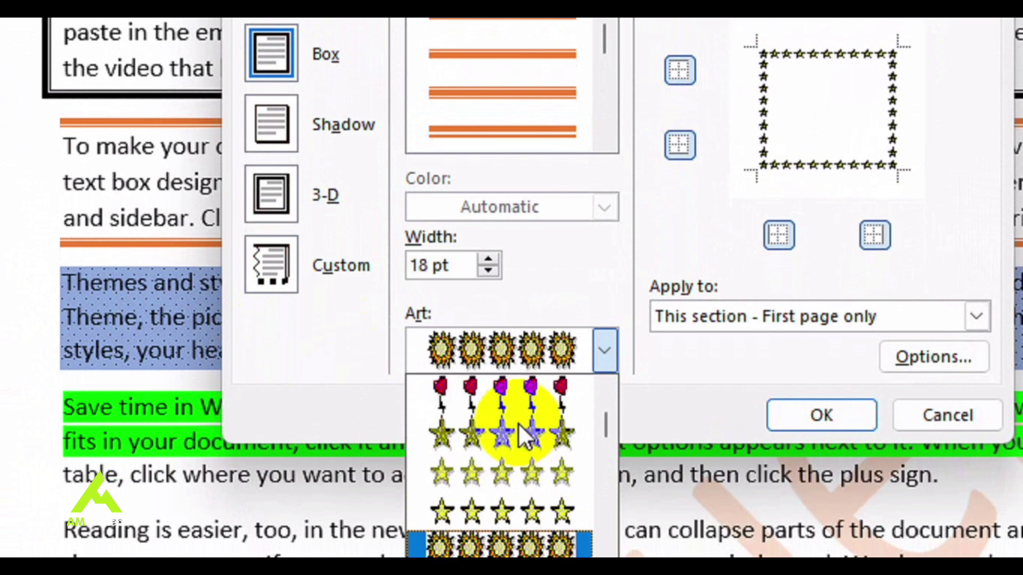
pyautogui.scroll(-3, 518, 423)
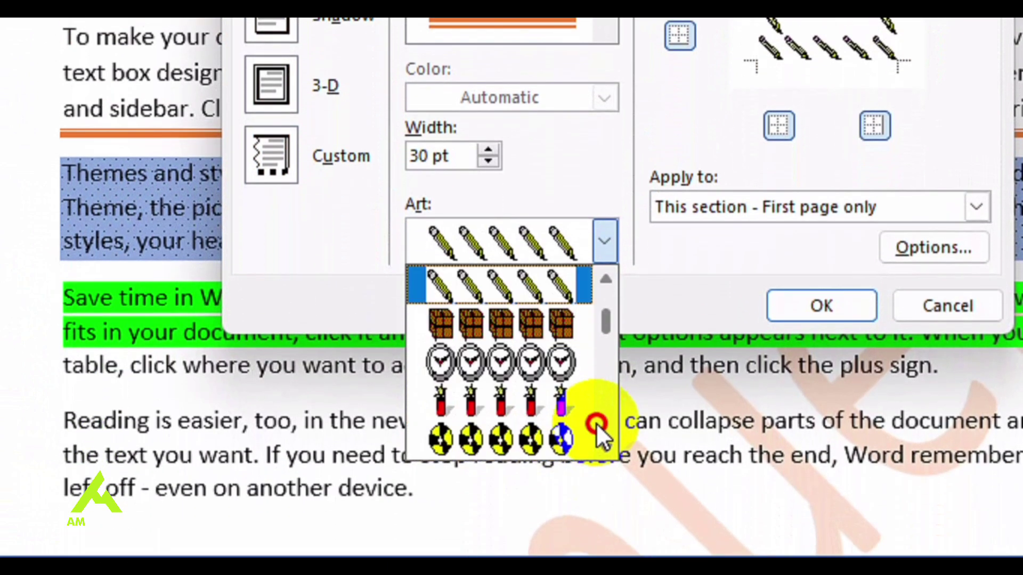
pyautogui.click(532, 424)
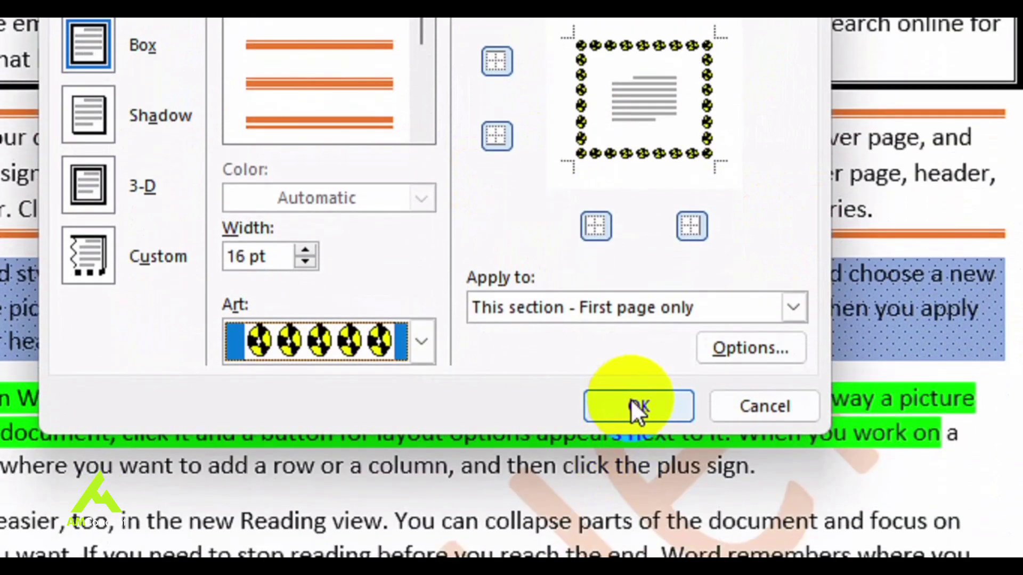
pyautogui.click(635, 404)
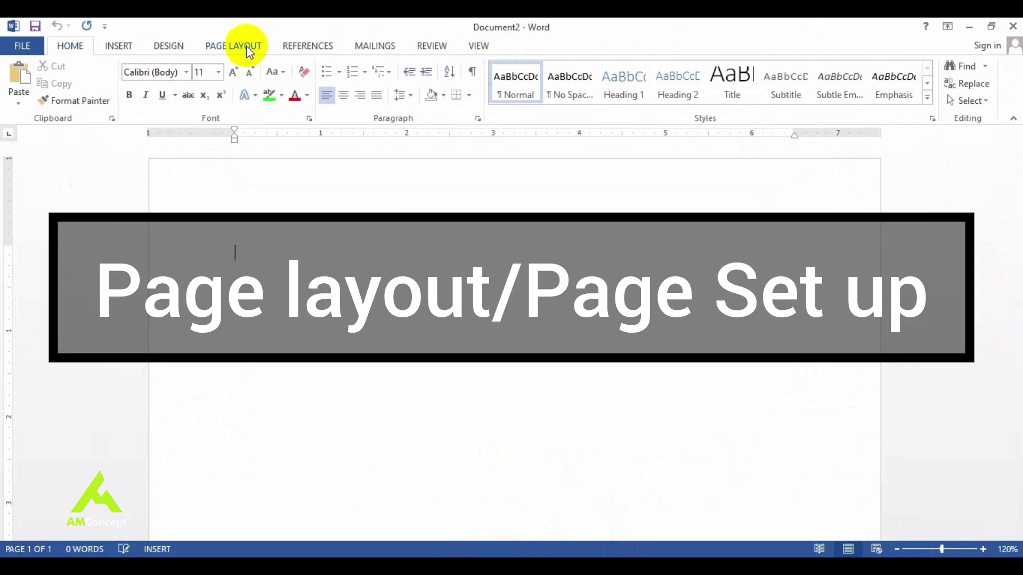
# Step: Switch the blank document's ribbon to the Page Layout tab
pyautogui.click(242, 48)
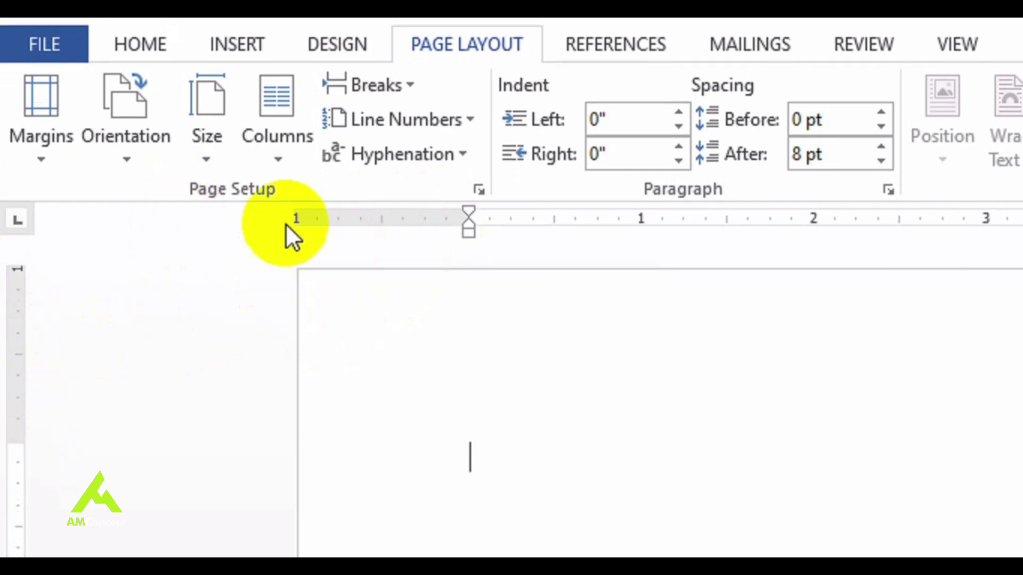
# Step: Open the Page Setup dialog through Margins > Custom Margins
pyautogui.click(48, 155)
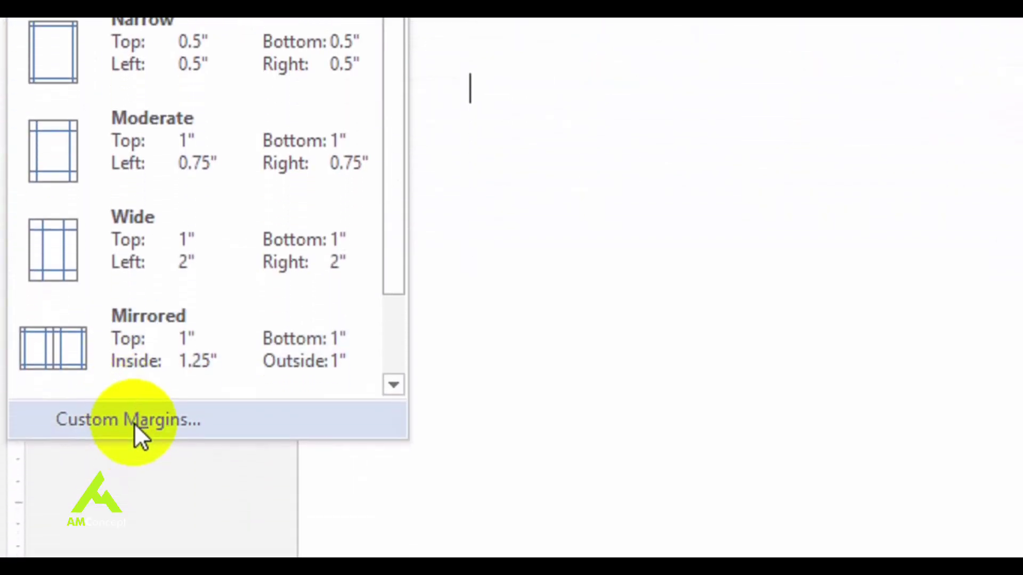
pyautogui.click(133, 421)
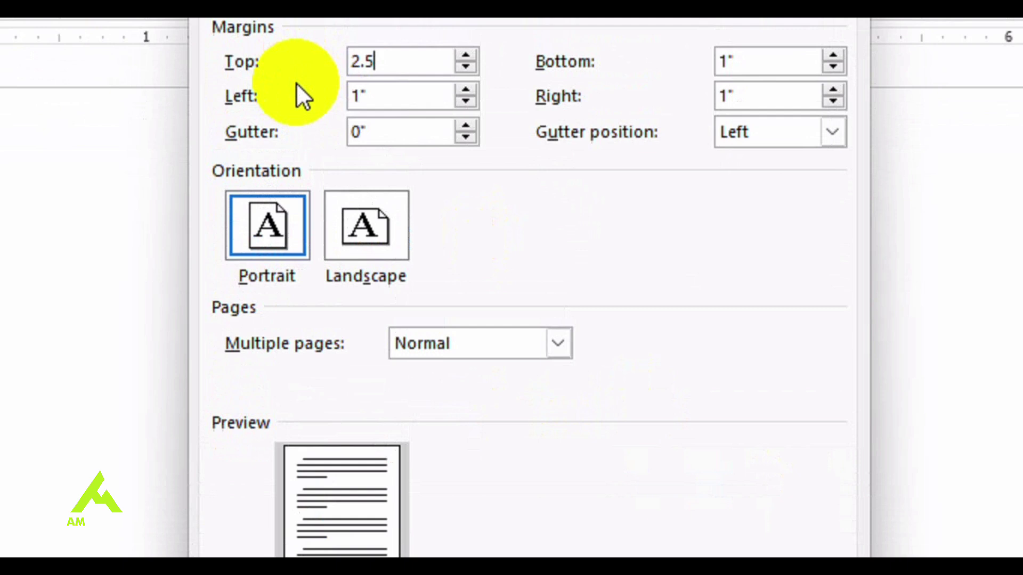
# Step: Choose A4 as the paper size in Page Setup, then open Print Options
pyautogui.click(327, 155)
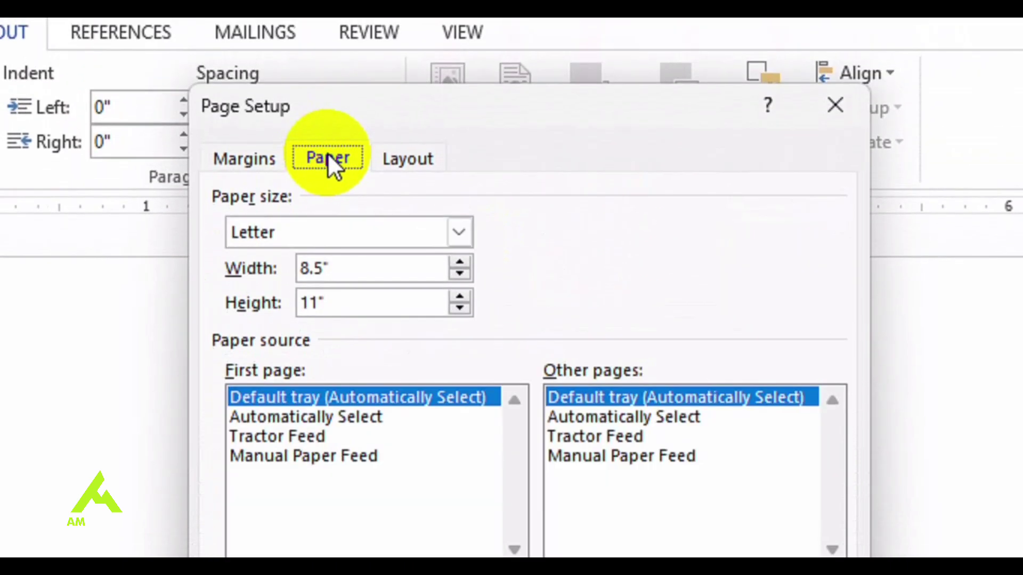
pyautogui.click(397, 234)
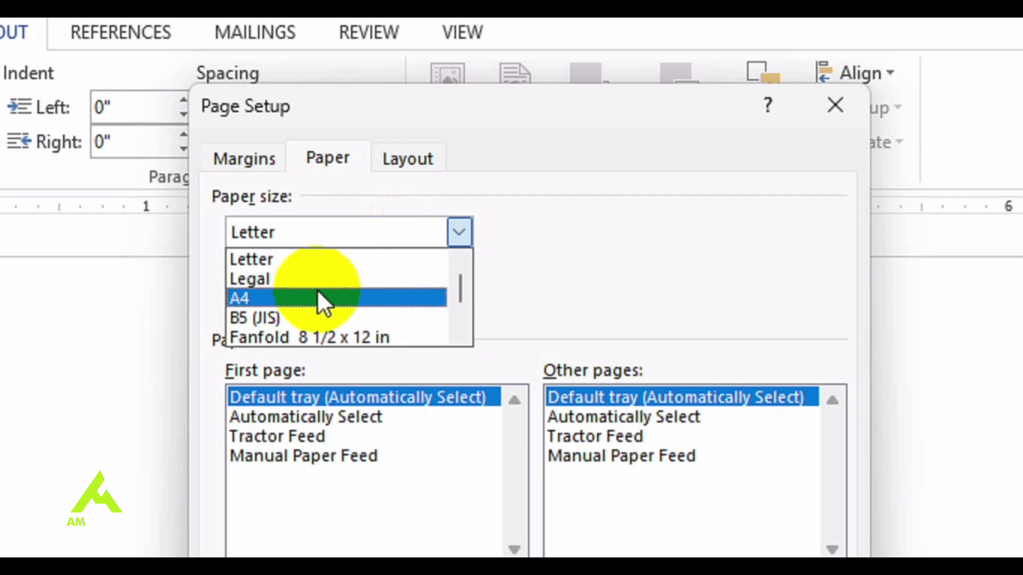
pyautogui.click(319, 299)
pyautogui.click(394, 221)
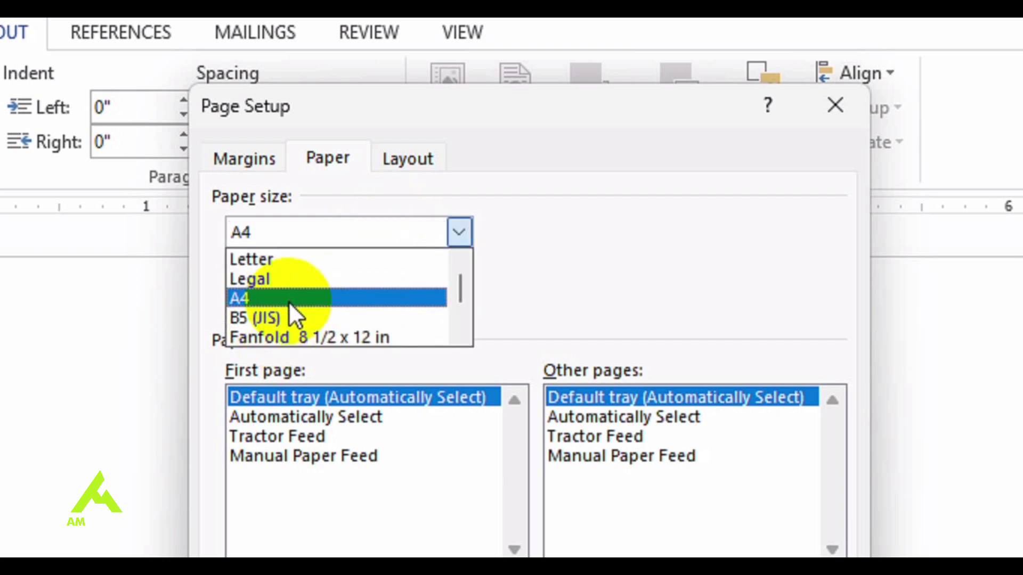
pyautogui.scroll(-2, 331, 336)
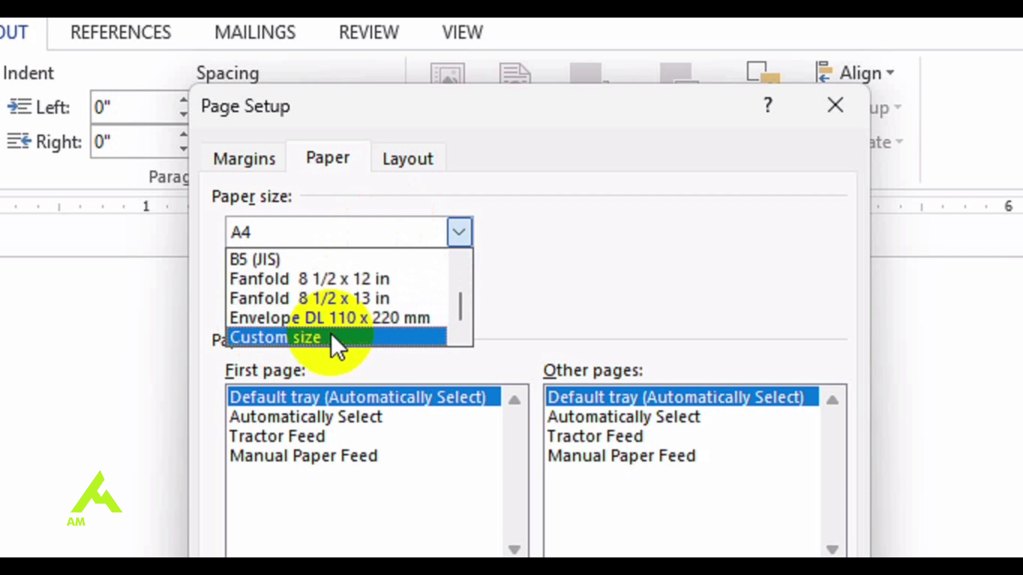
pyautogui.press('Up')
pyautogui.press('Up')
pyautogui.press('Up')
pyautogui.press('Up')
pyautogui.press('Up')
pyautogui.press('Up')
pyautogui.press('Up')
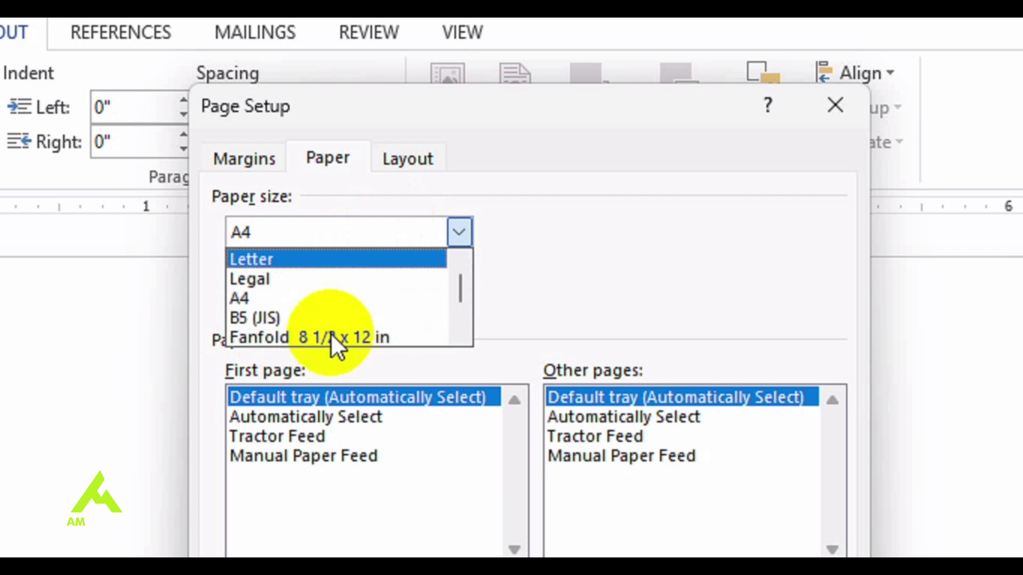
pyautogui.click(295, 299)
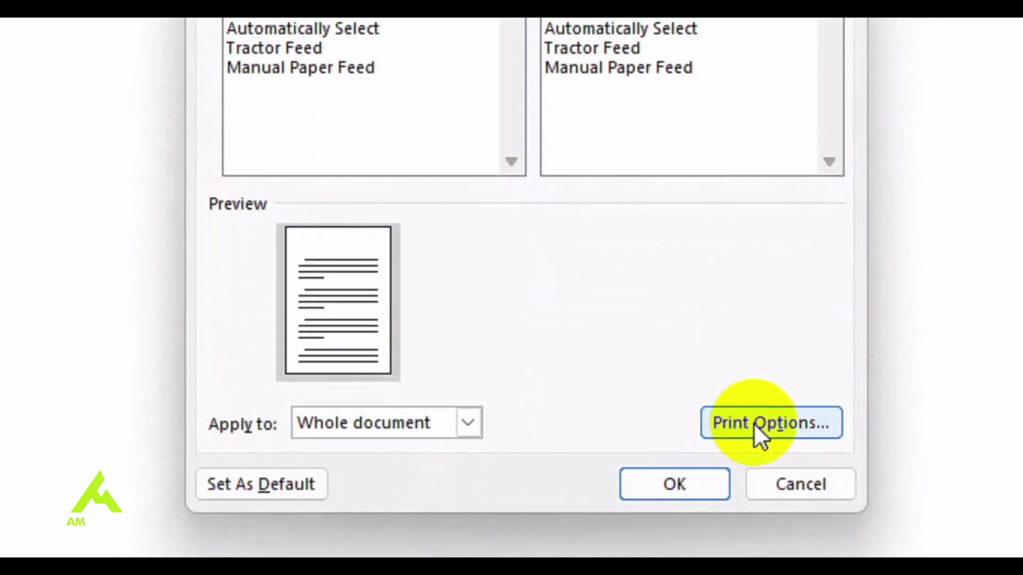
pyautogui.click(755, 424)
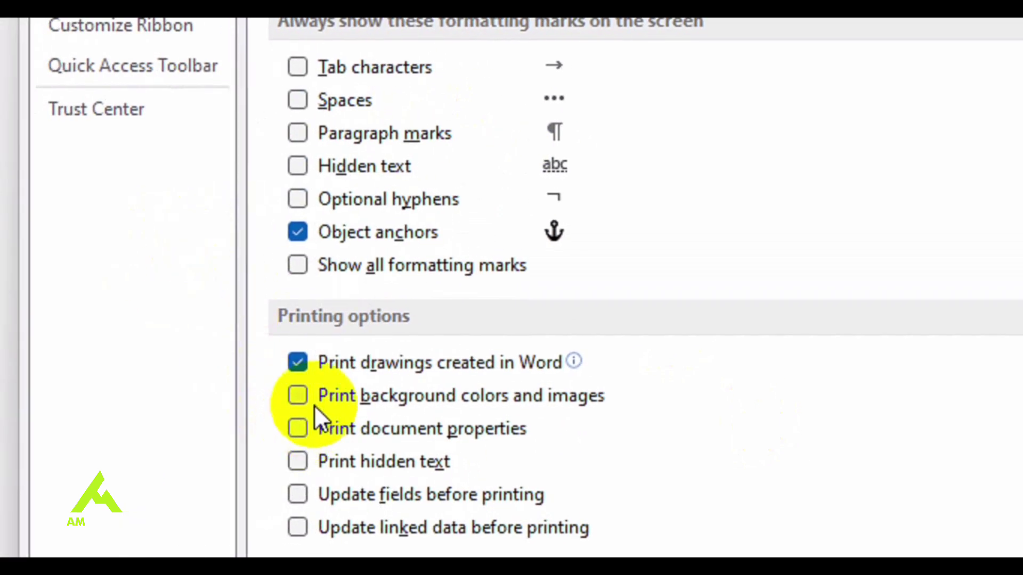
# Step: Enable 'Print background colors and images', then confirm Word Options and Page Setup
pyautogui.click(302, 398)
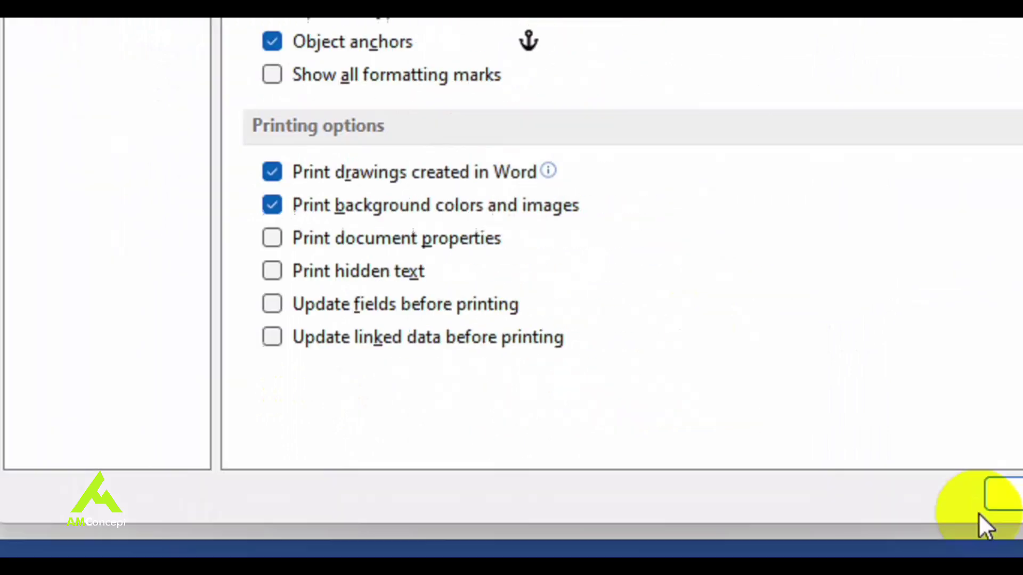
pyautogui.click(722, 520)
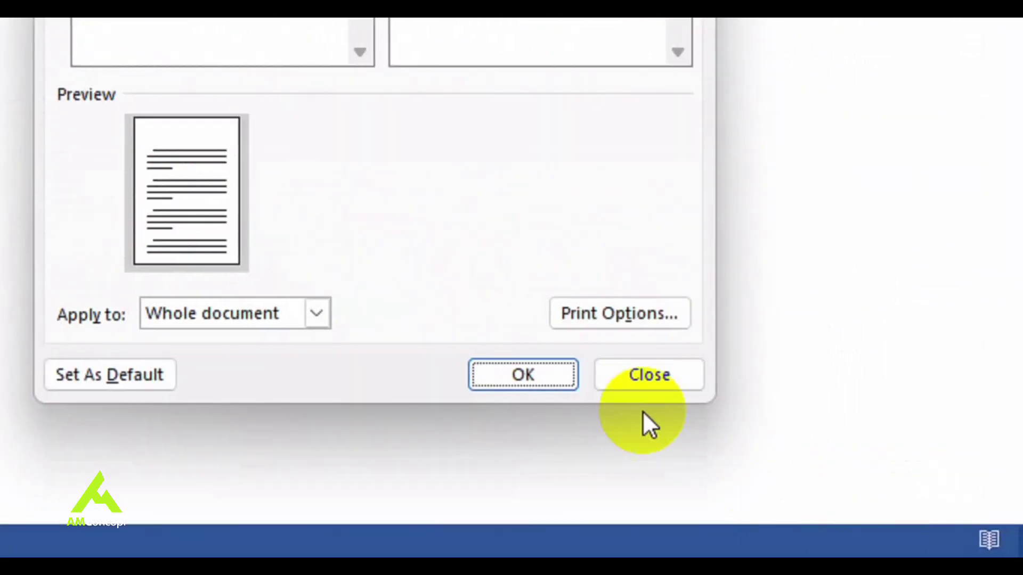
pyautogui.click(543, 380)
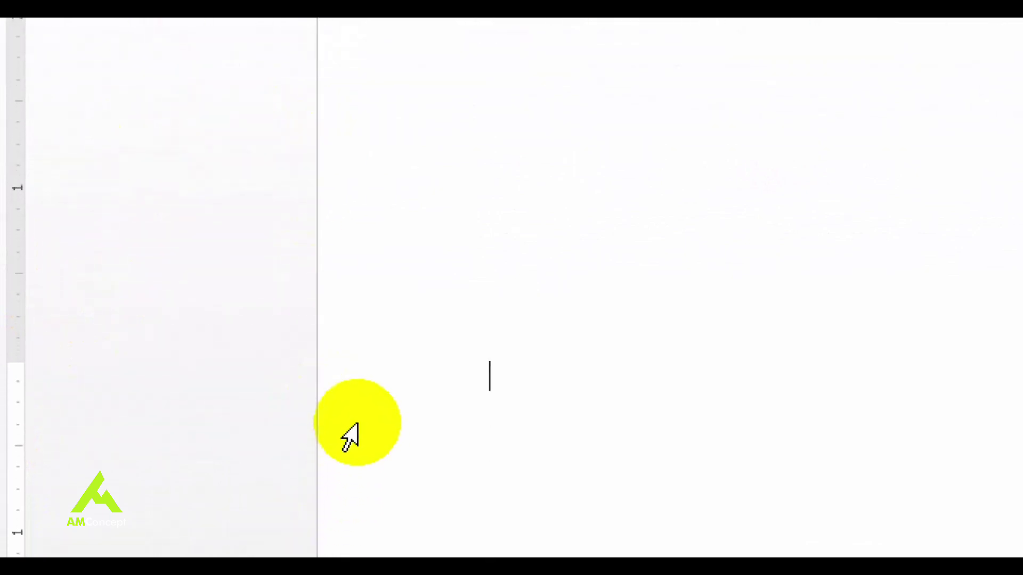
# Step: Type 'My typing is going to start from here' and 'Do you get it?' on two lines
pyautogui.write('My ')
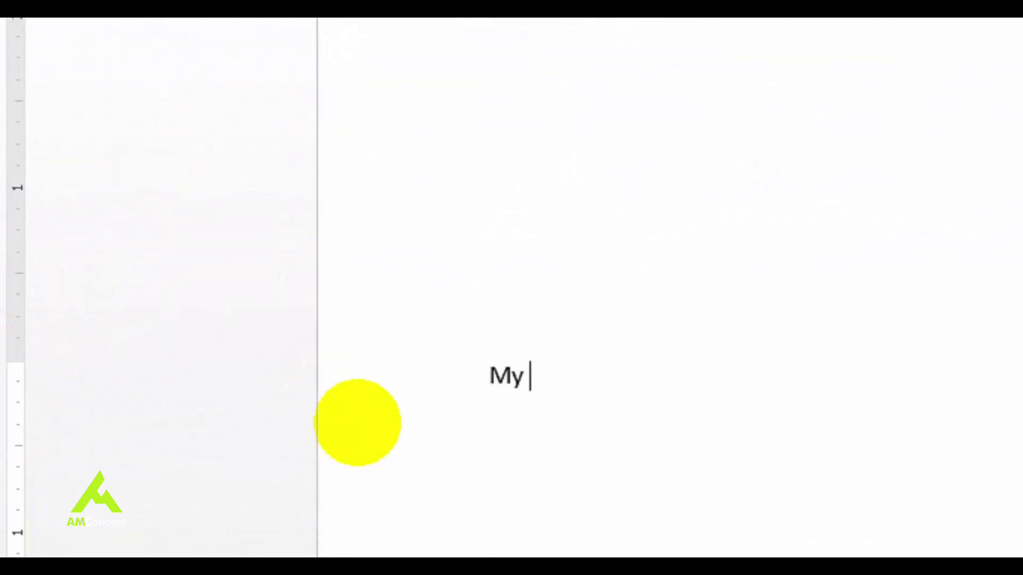
pyautogui.write('typing is going ')
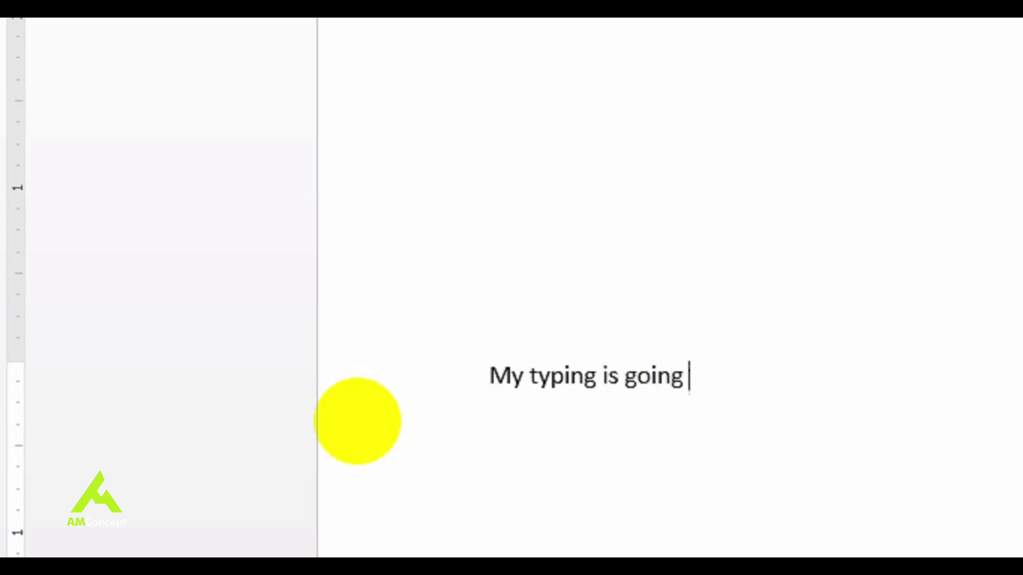
pyautogui.write('to start from here ')
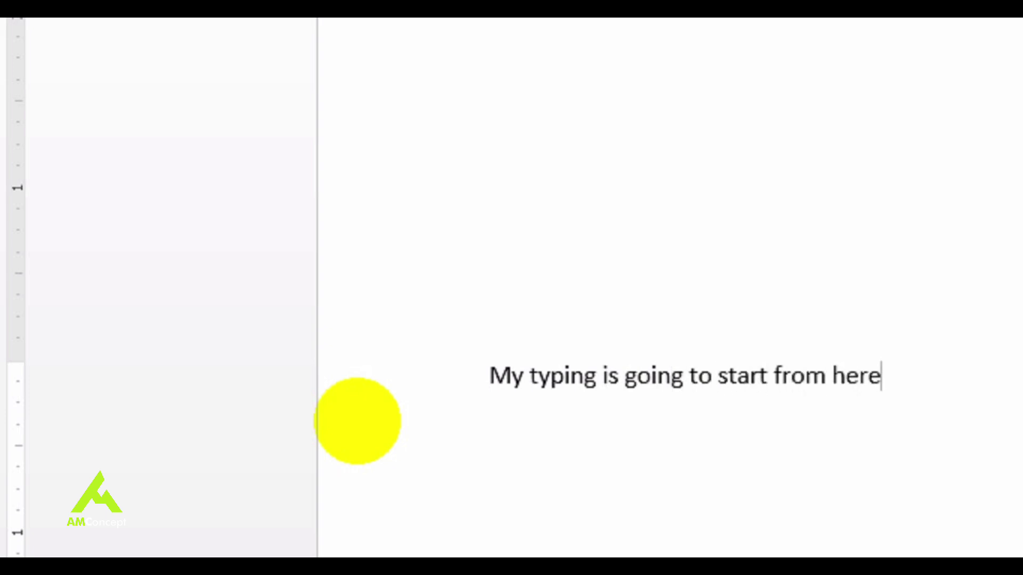
pyautogui.write('Do you get tit')
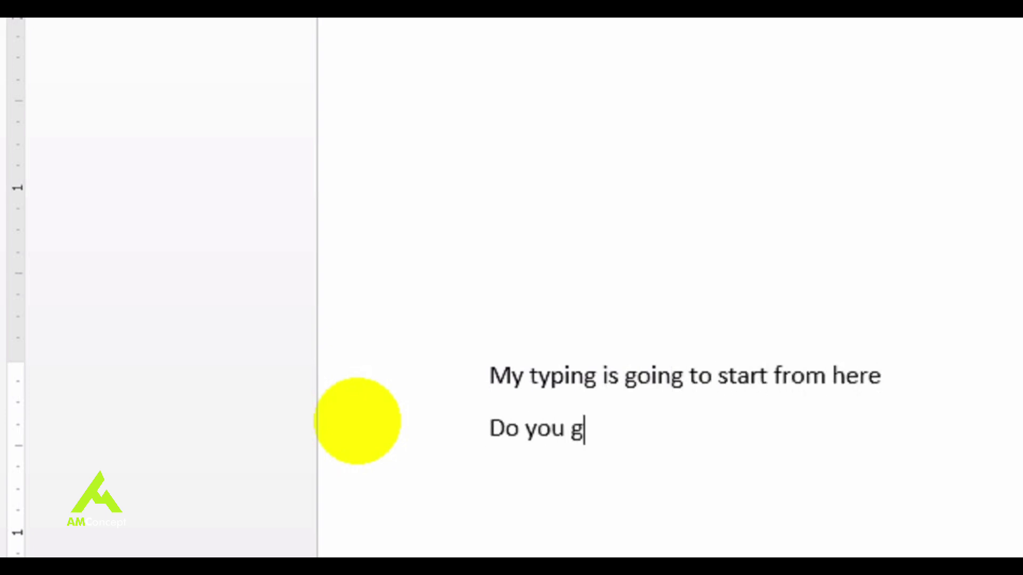
pyautogui.press('BackSpace')
pyautogui.press('BackSpace')
pyautogui.write('it?')
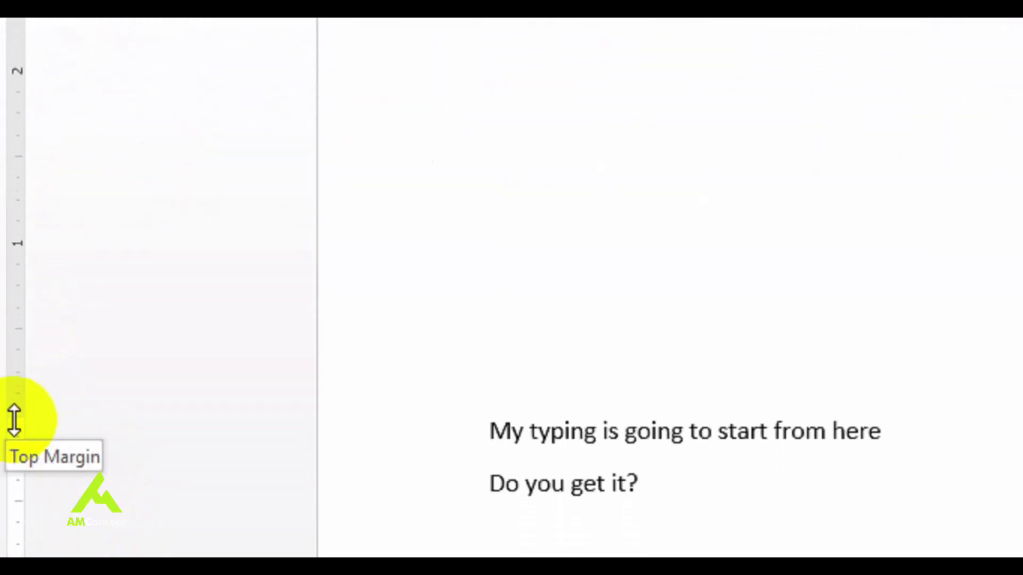
# Step: Set the top margin to 1.31 inches and slightly extend the paragraph's right indent
pyautogui.moveTo(15, 421); pyautogui.dragTo(41, 222)
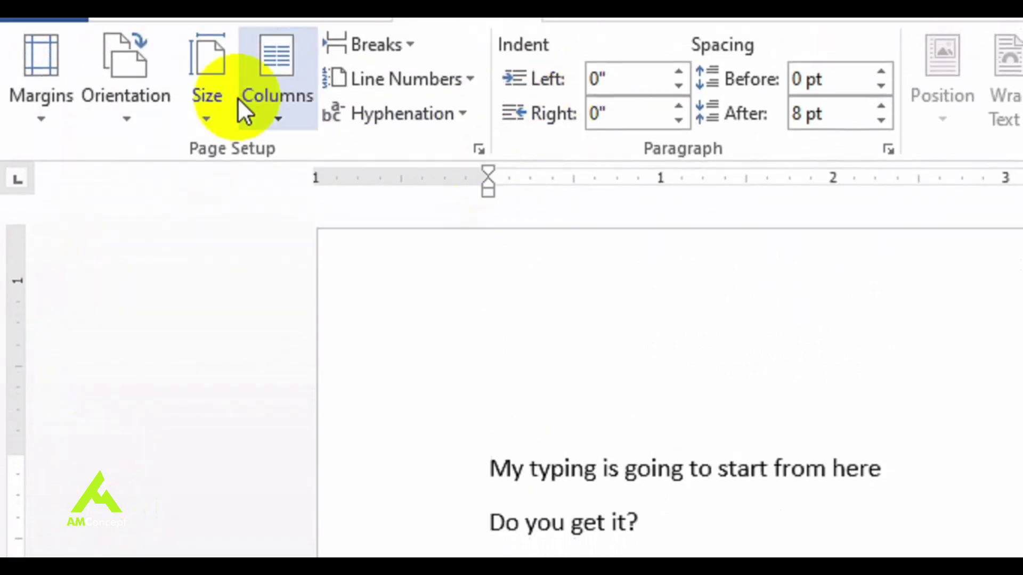
pyautogui.click(55, 108)
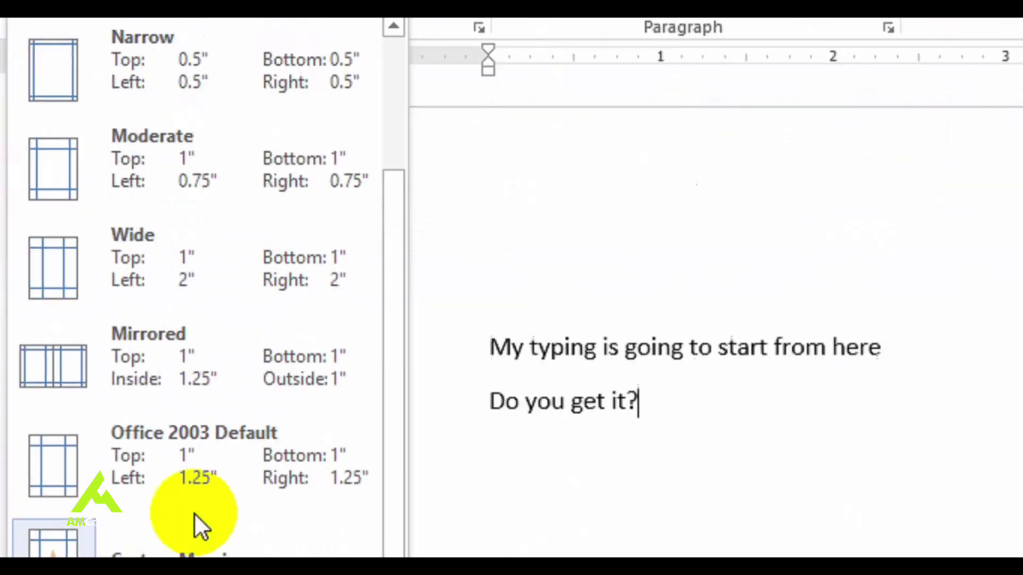
pyautogui.click(203, 442)
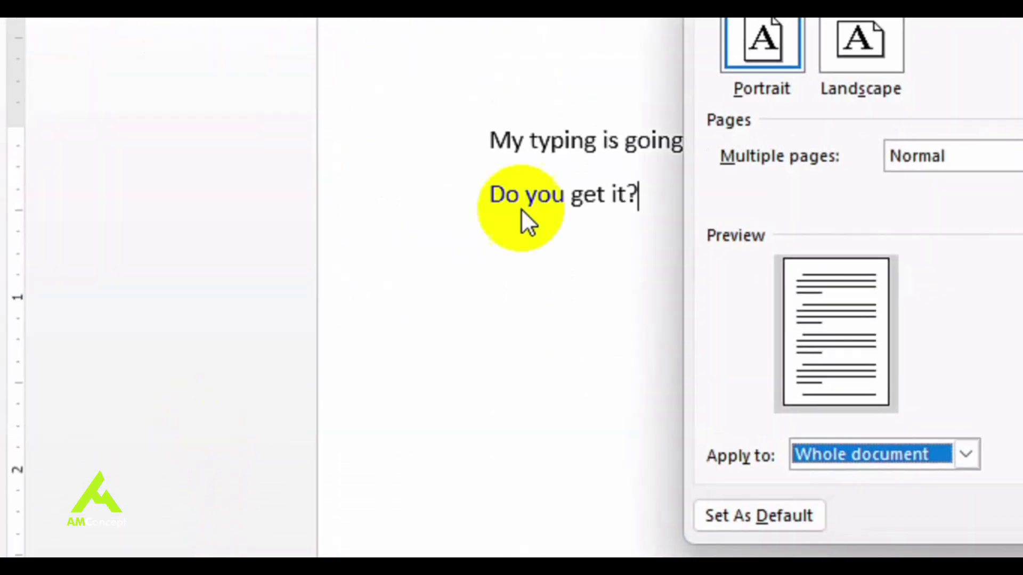
pyautogui.doubleClick(714, 156)
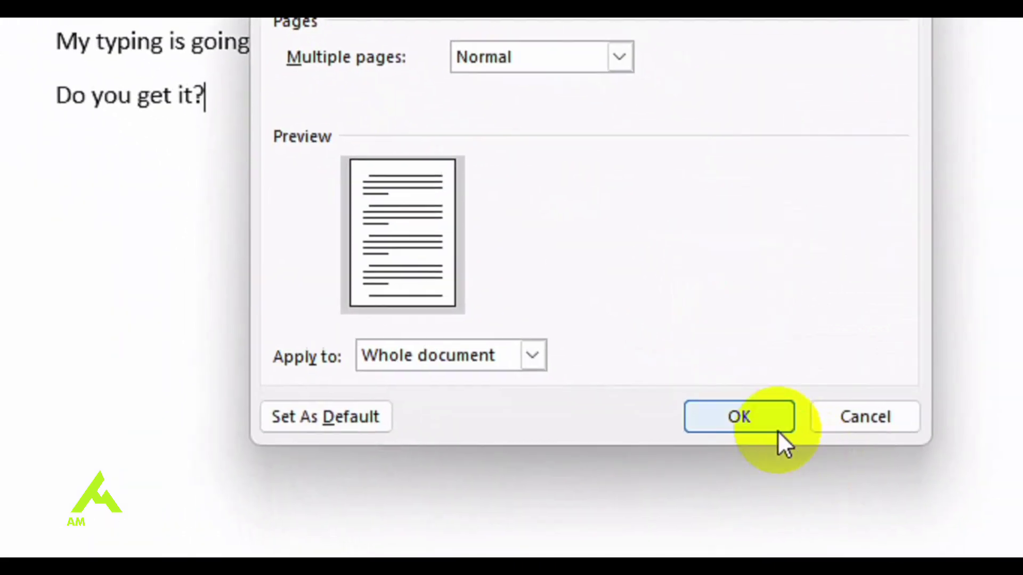
pyautogui.click(776, 428)
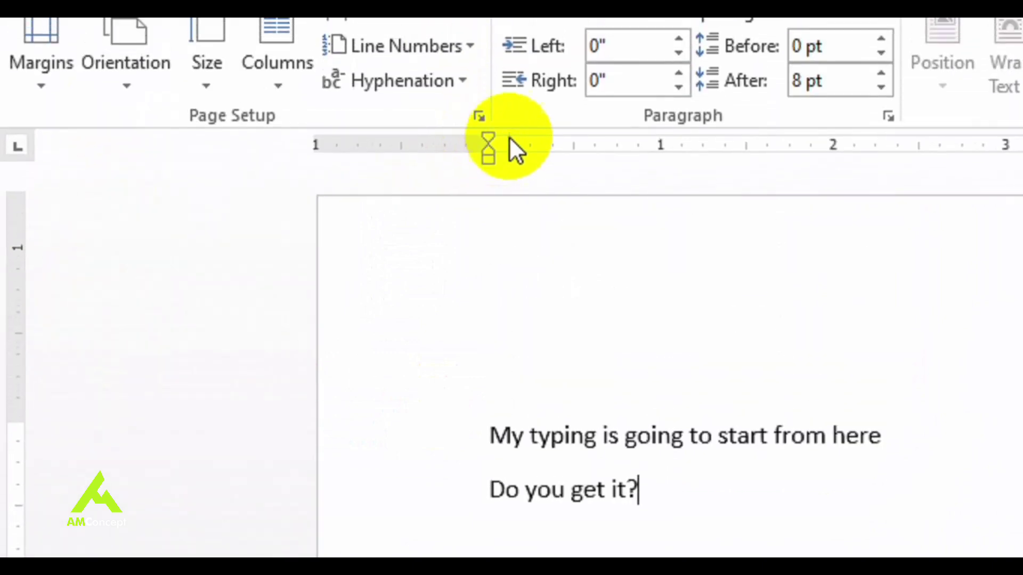
pyautogui.moveTo(747, 179)
pyautogui.mouseDown()
pyautogui.moveTo(822, 172)
pyautogui.moveTo(743, 176)
pyautogui.mouseUp()
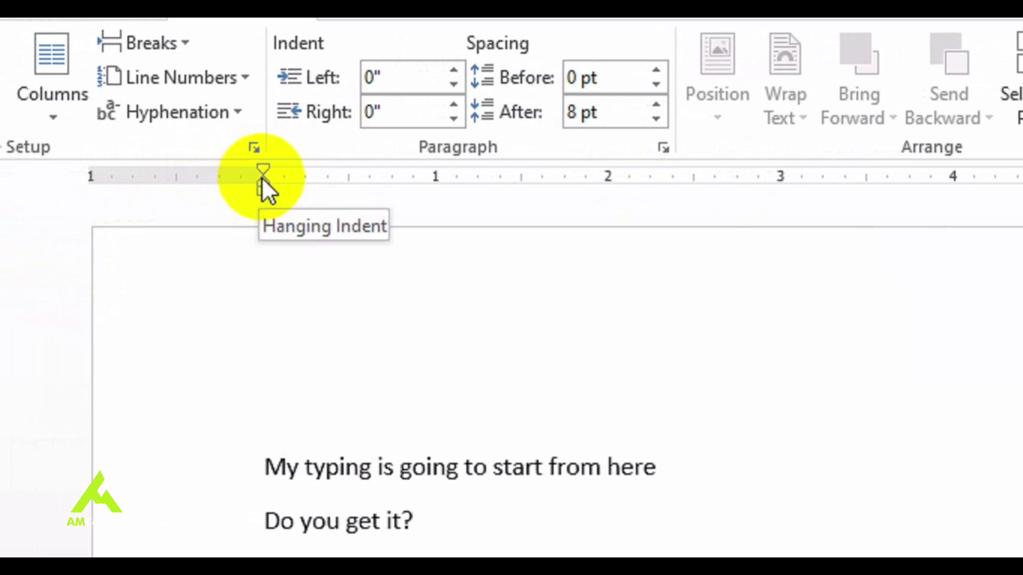
# Step: Switch the page orientation to Landscape after glancing at the margin settings
pyautogui.click(261, 170)
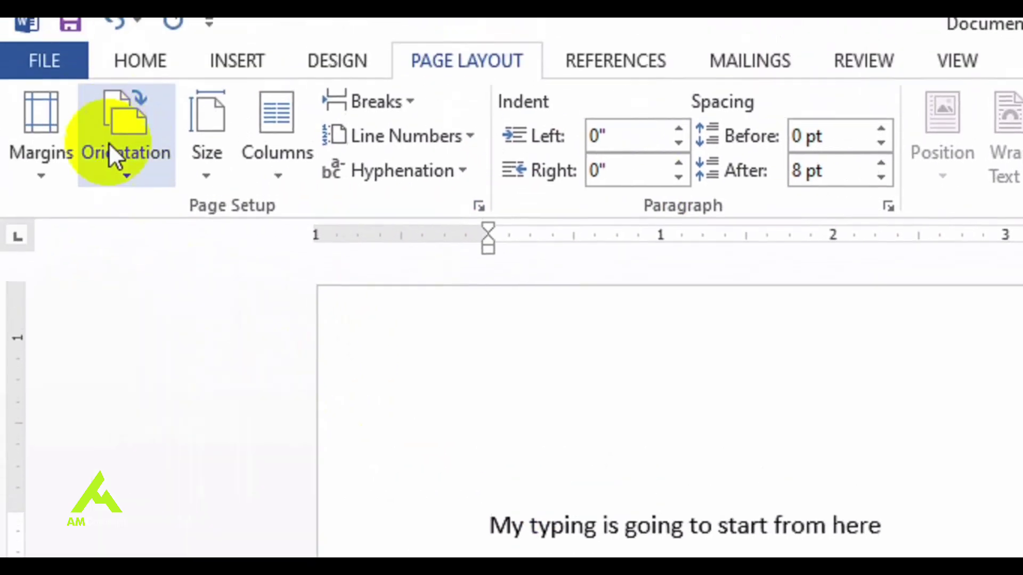
pyautogui.click(125, 174)
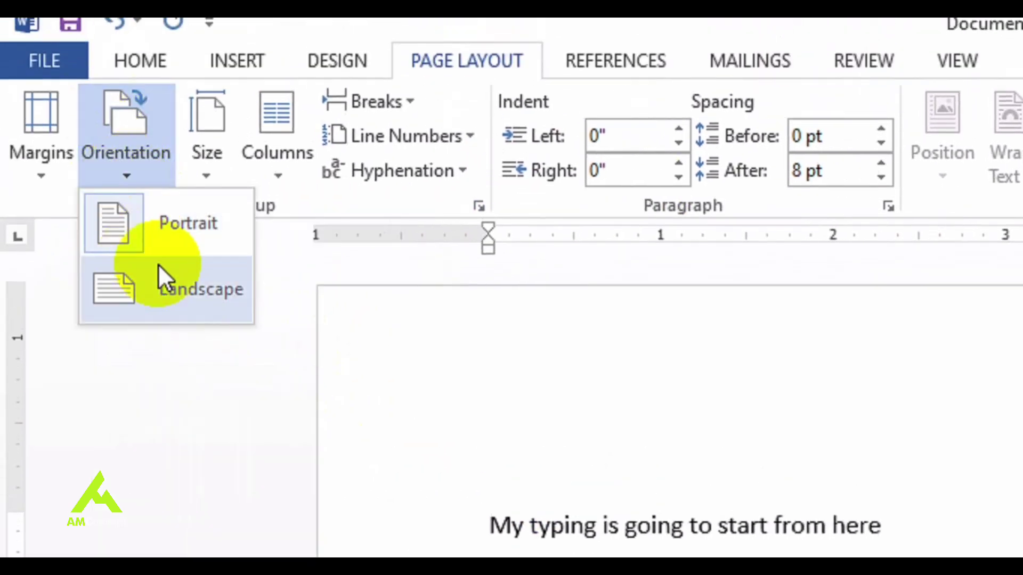
pyautogui.click(24, 169)
pyautogui.click(181, 474)
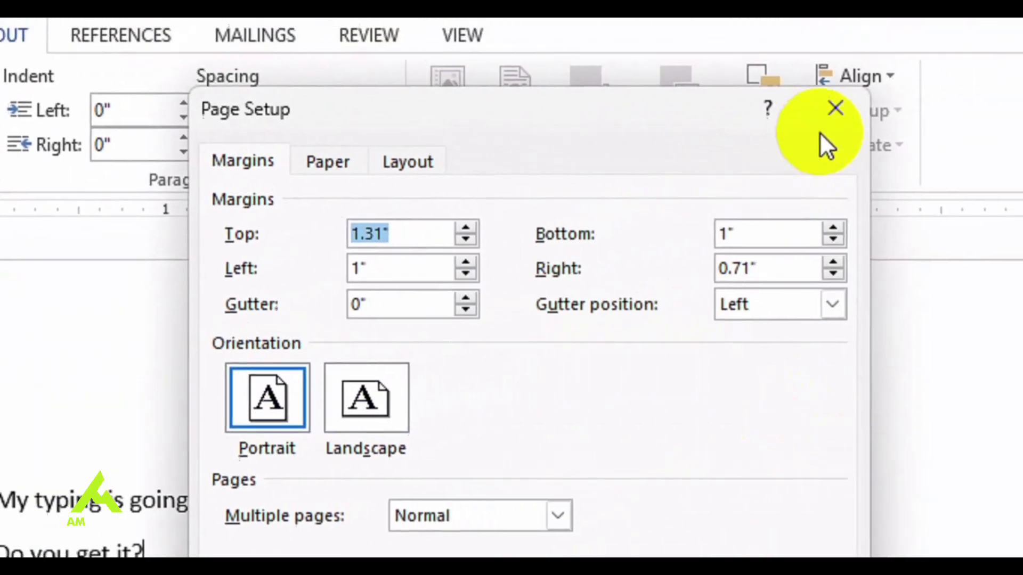
pyautogui.click(836, 108)
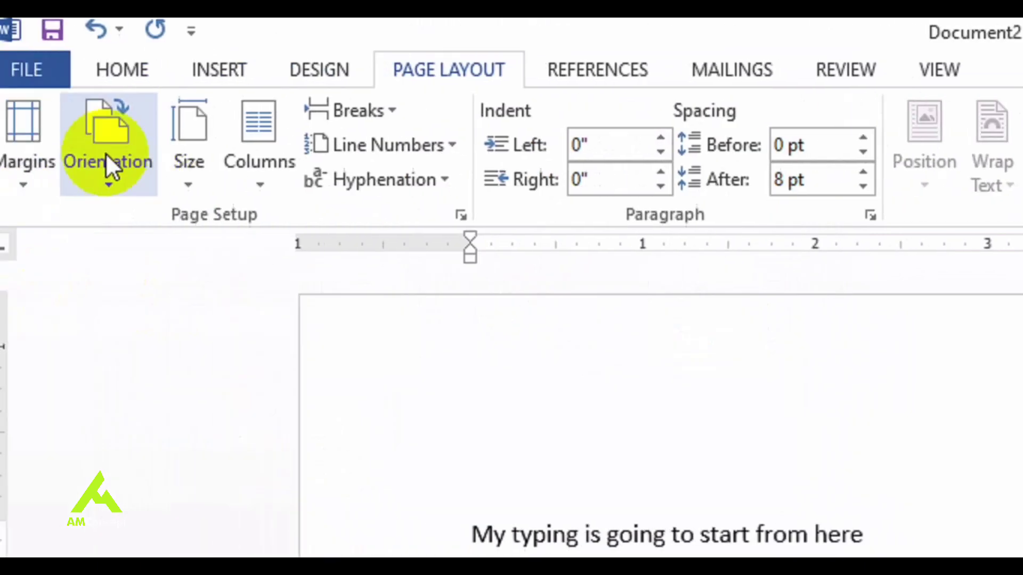
pyautogui.click(136, 139)
pyautogui.click(186, 298)
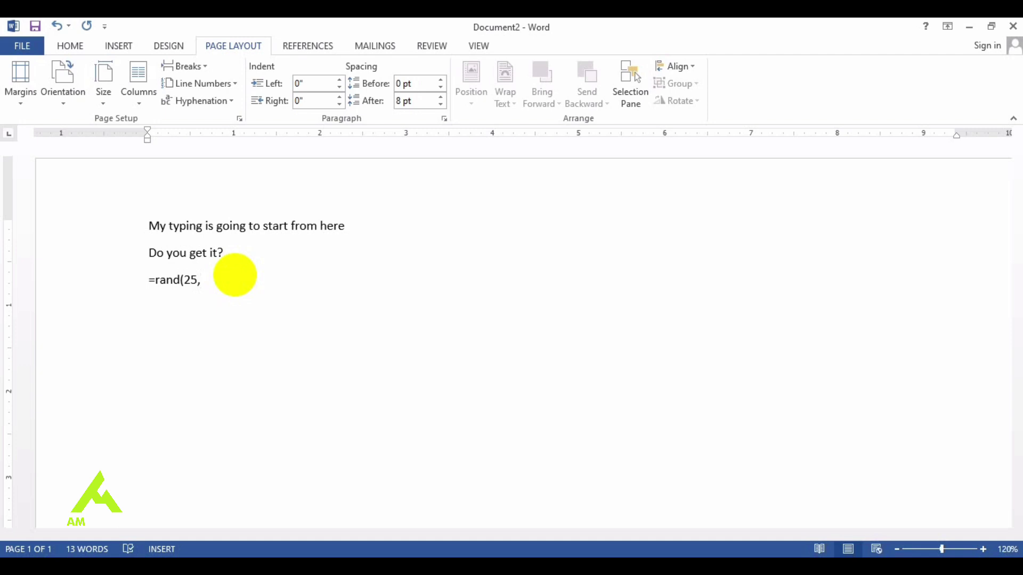
# Step: Expand =rand(25,19) into about 7570 words of sample text and open the Columns choices
pyautogui.press('Return')
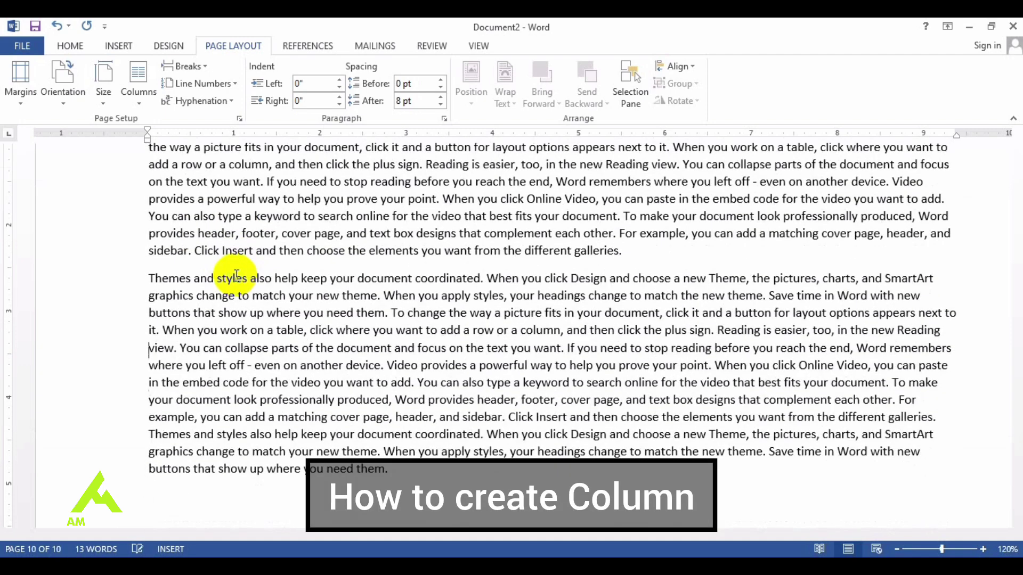
pyautogui.scroll(15, 236, 275)
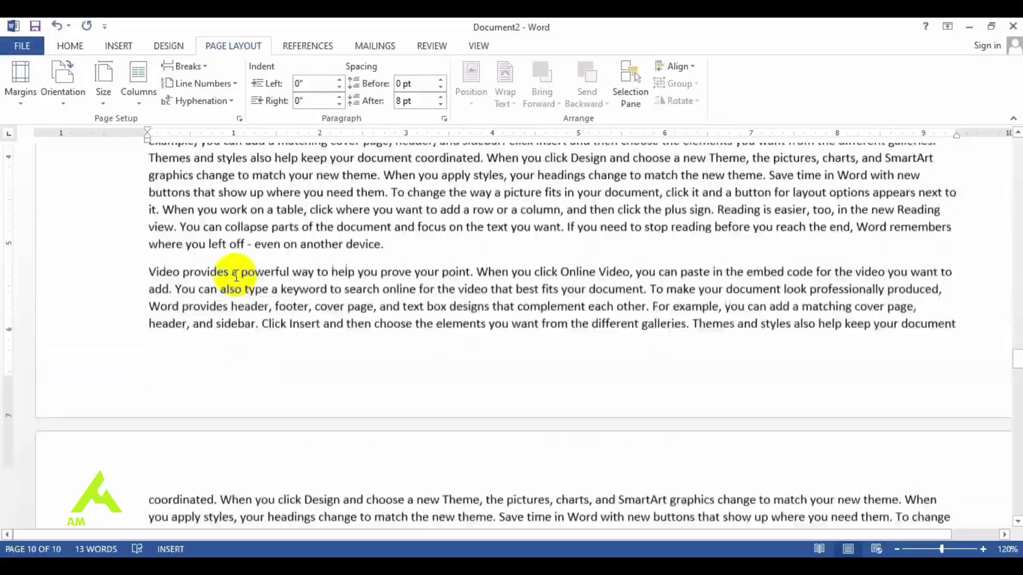
pyautogui.scroll(5, 236, 275)
pyautogui.click(139, 104)
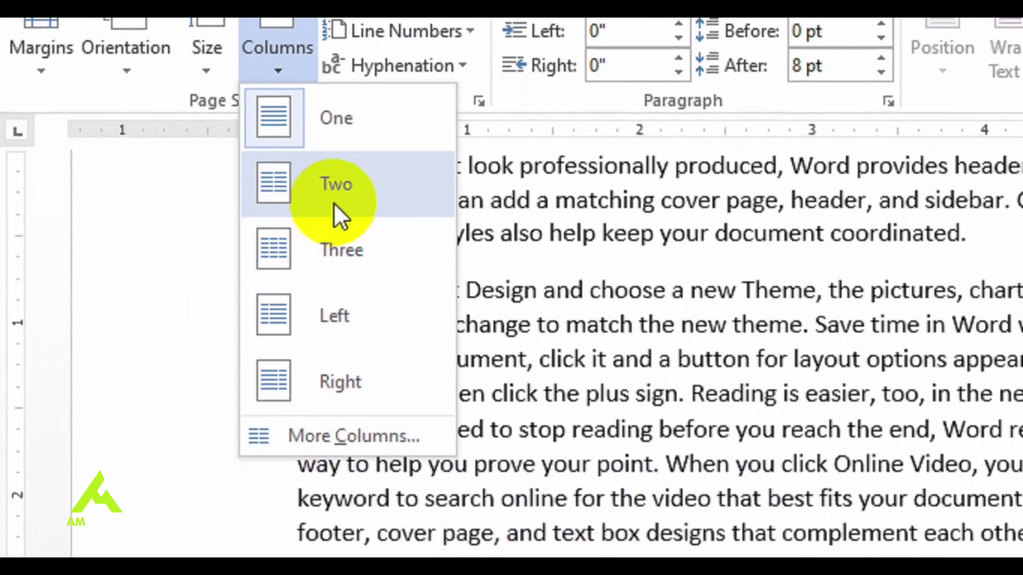
# Step: Split the text into two columns, then pick the Three preset (2.79" wide, 0.5" spacing) in More Columns
pyautogui.click(333, 202)
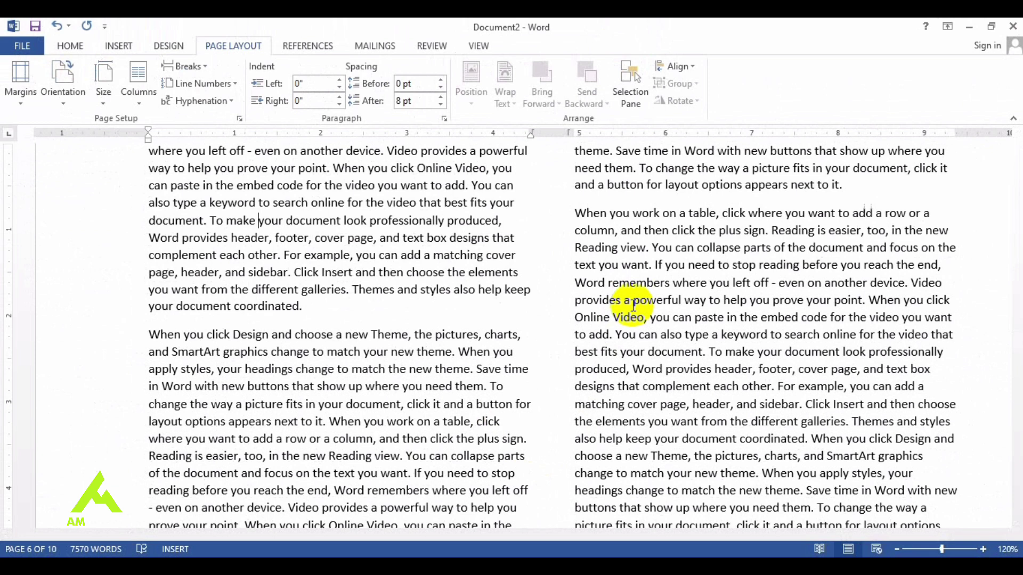
pyautogui.click(202, 64)
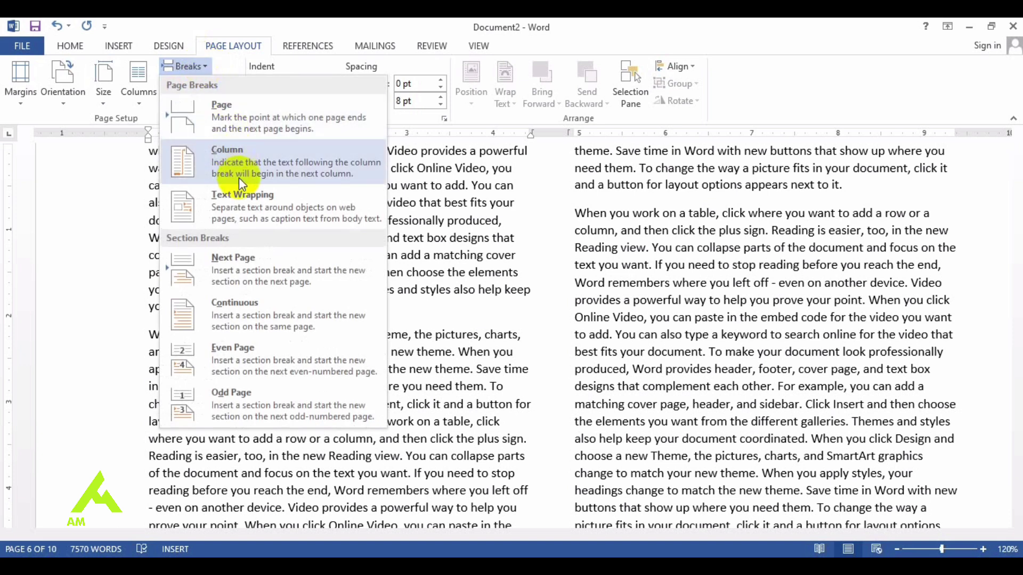
pyautogui.click(139, 90)
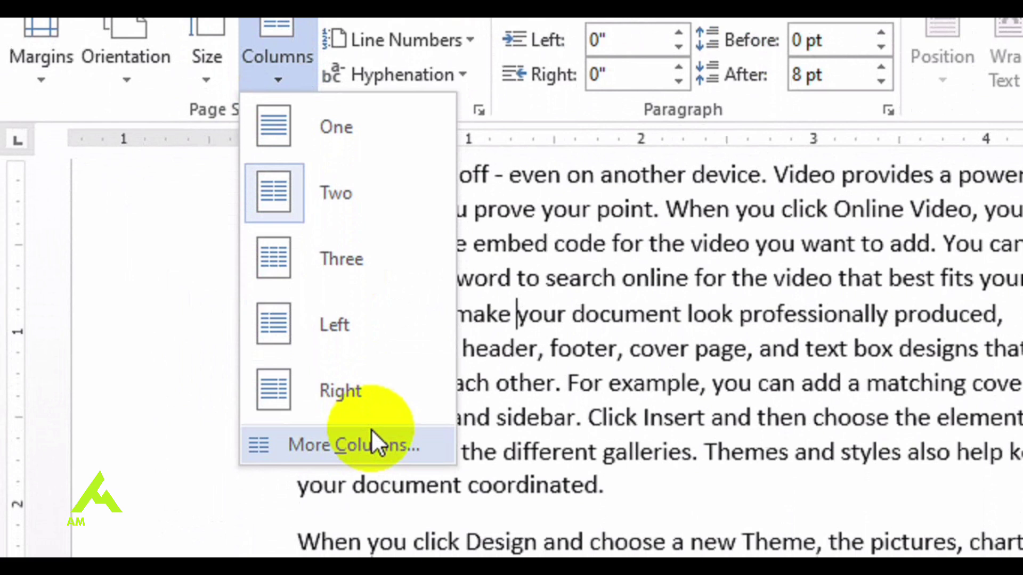
pyautogui.click(298, 447)
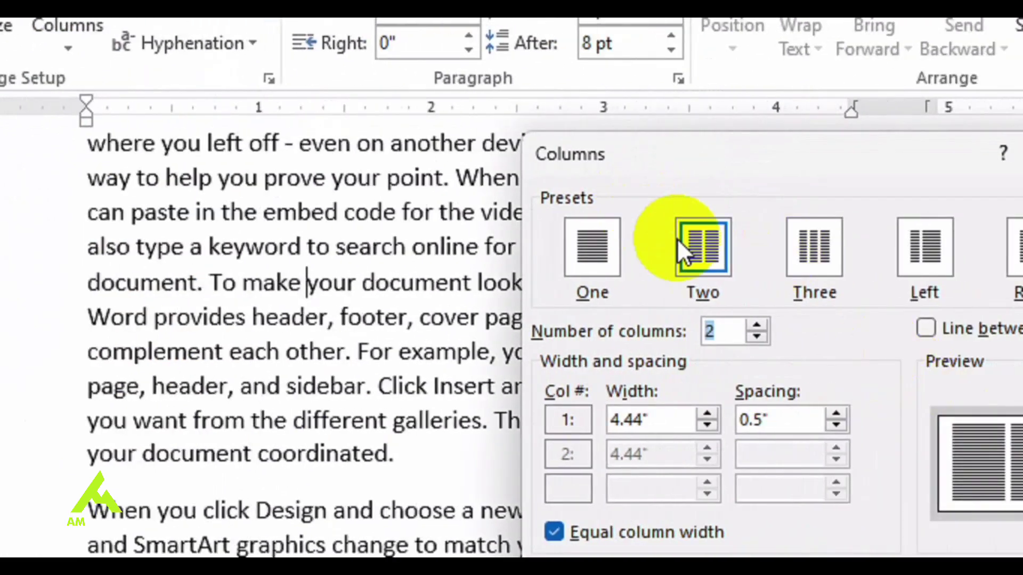
pyautogui.click(814, 248)
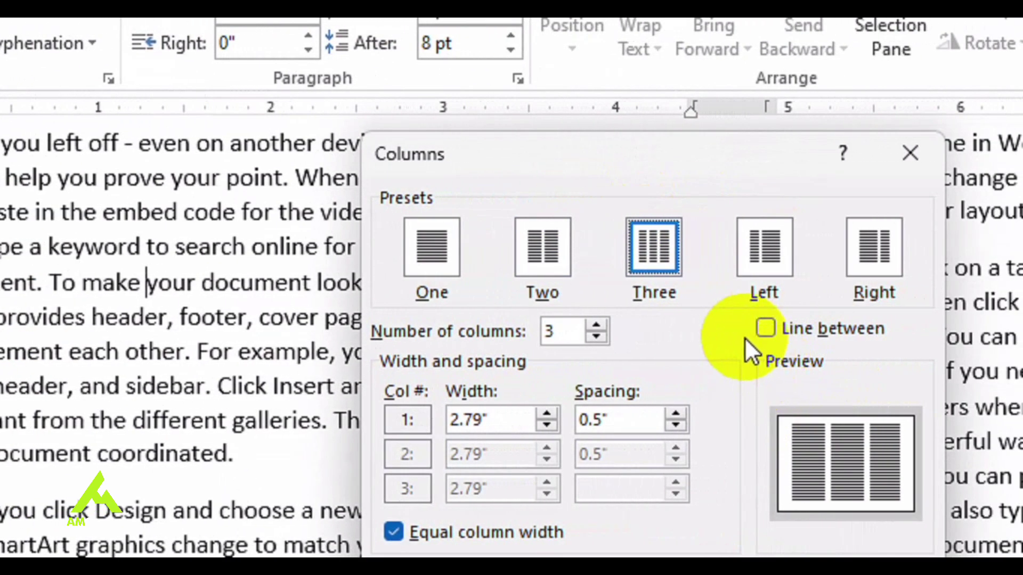
# Step: Turn on Line between, apply the three-column layout, and scroll through the 11 pages
pyautogui.click(765, 332)
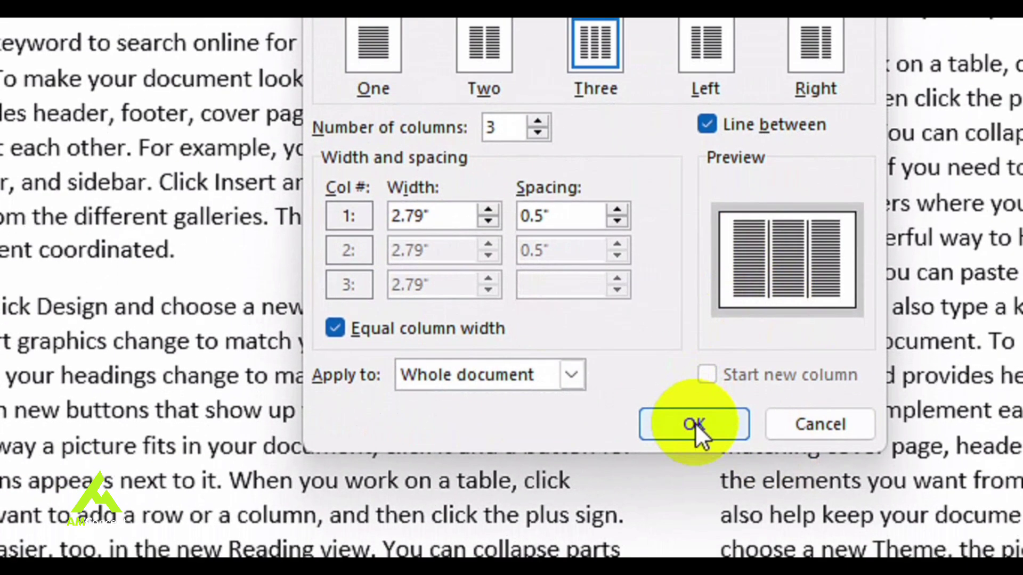
pyautogui.click(695, 423)
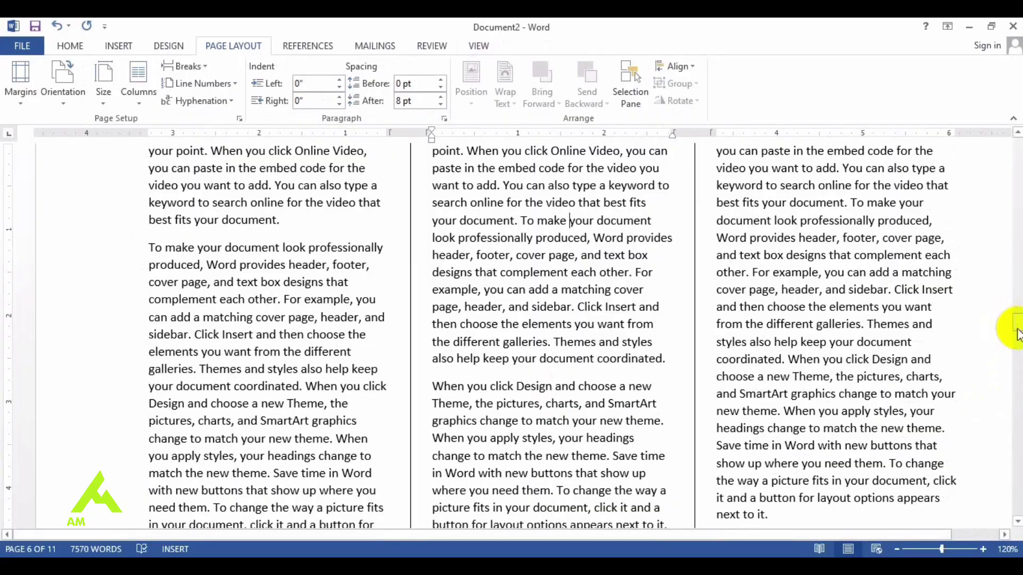
pyautogui.moveTo(1016, 333); pyautogui.dragTo(1012, 260)
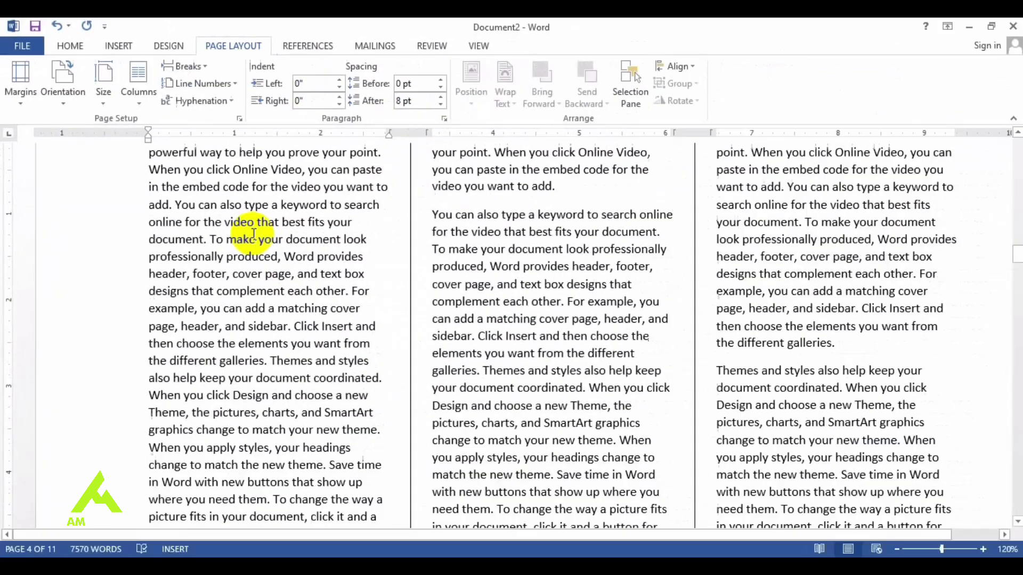
# Step: Insert Plain Number 2 centred page numbers at the page bottom, then return to the body text
pyautogui.click(120, 47)
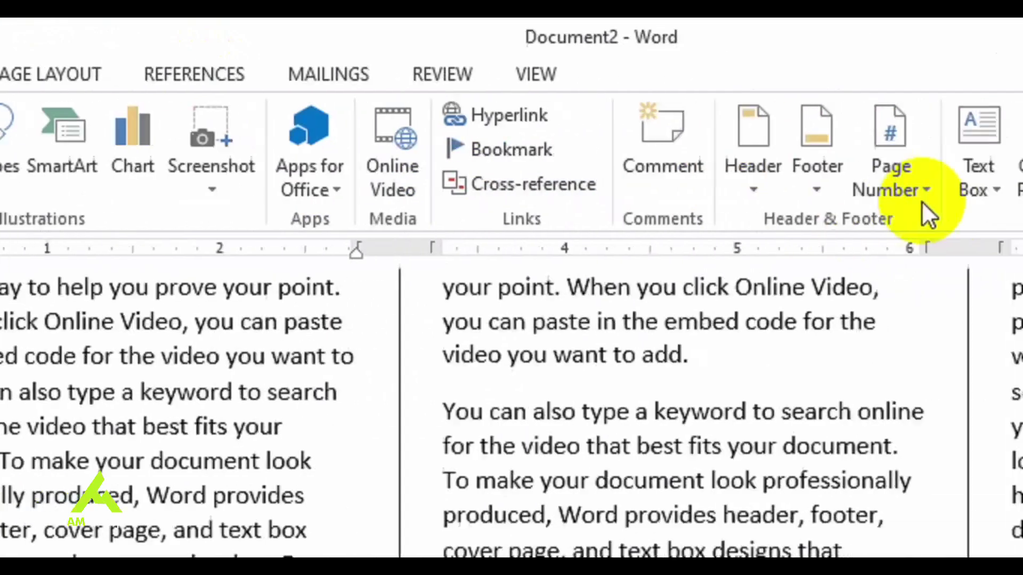
pyautogui.click(766, 193)
pyautogui.moveTo(777, 263)
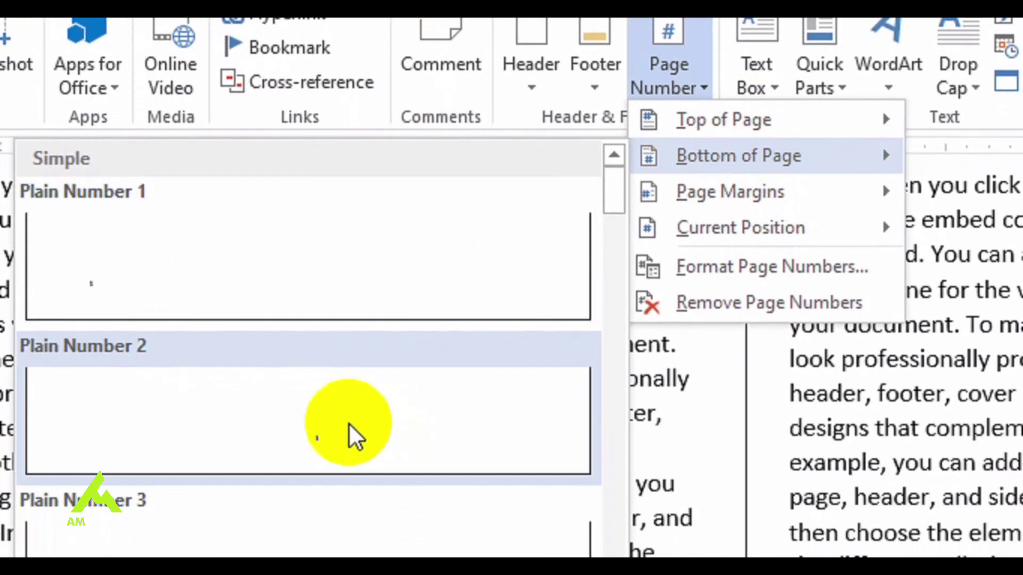
pyautogui.click(348, 423)
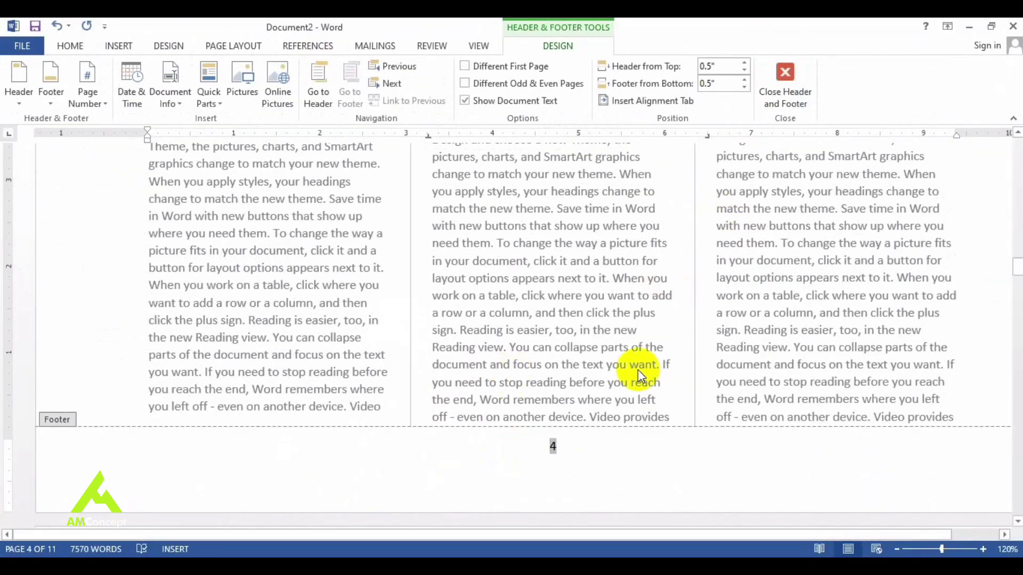
pyautogui.doubleClick(643, 366)
pyautogui.moveTo(1017, 268); pyautogui.dragTo(1015, 296)
pyautogui.click(273, 373)
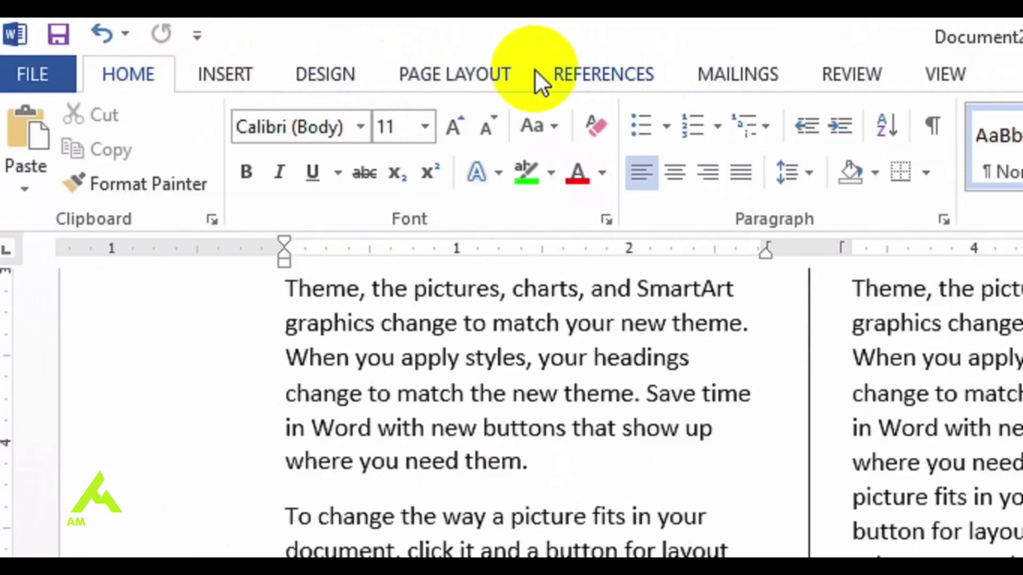
# Step: Insert a Next Page section break into the document
pyautogui.click(480, 77)
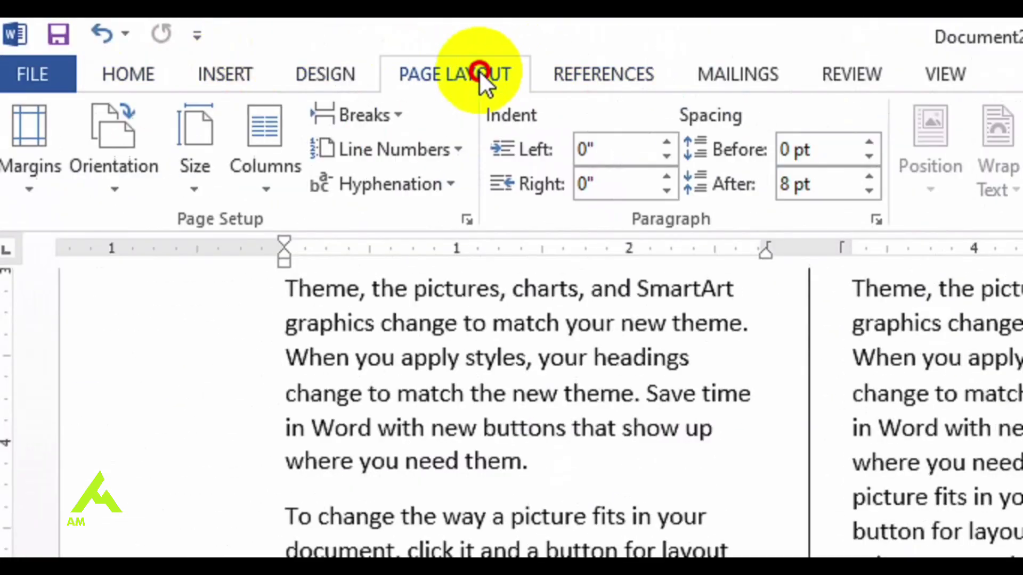
pyautogui.click(367, 114)
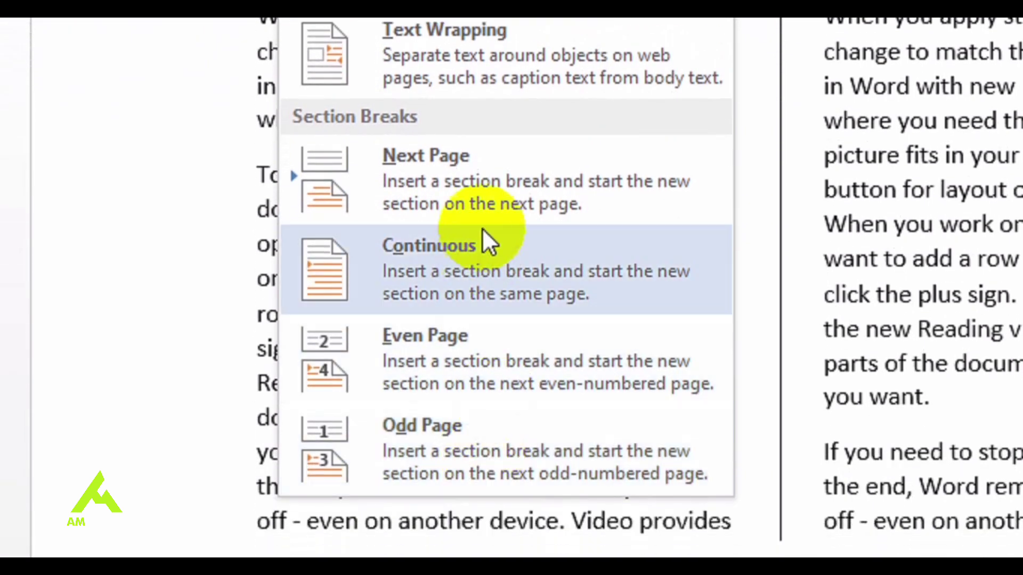
pyautogui.click(514, 186)
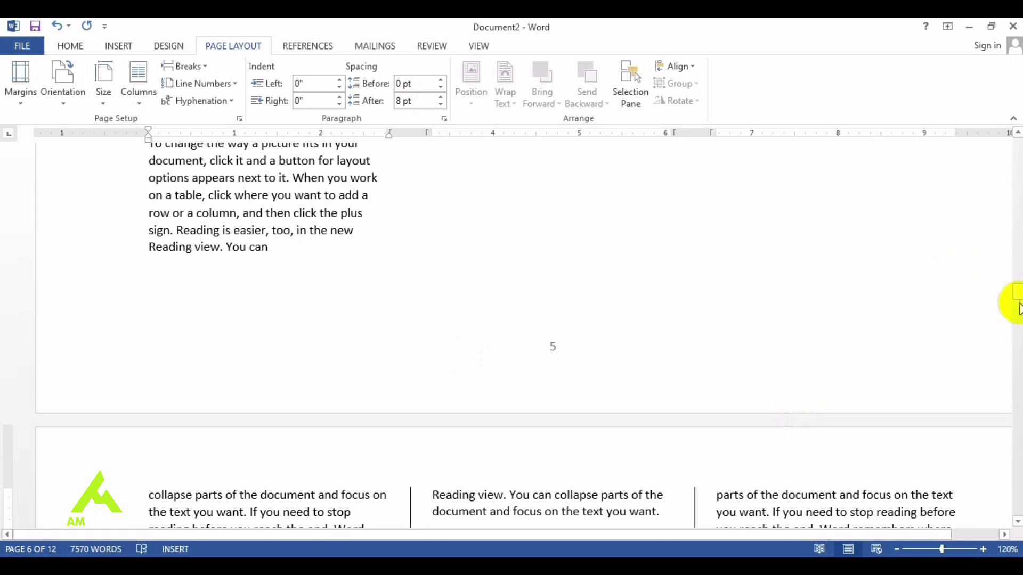
pyautogui.moveTo(1019, 307); pyautogui.dragTo(1018, 356)
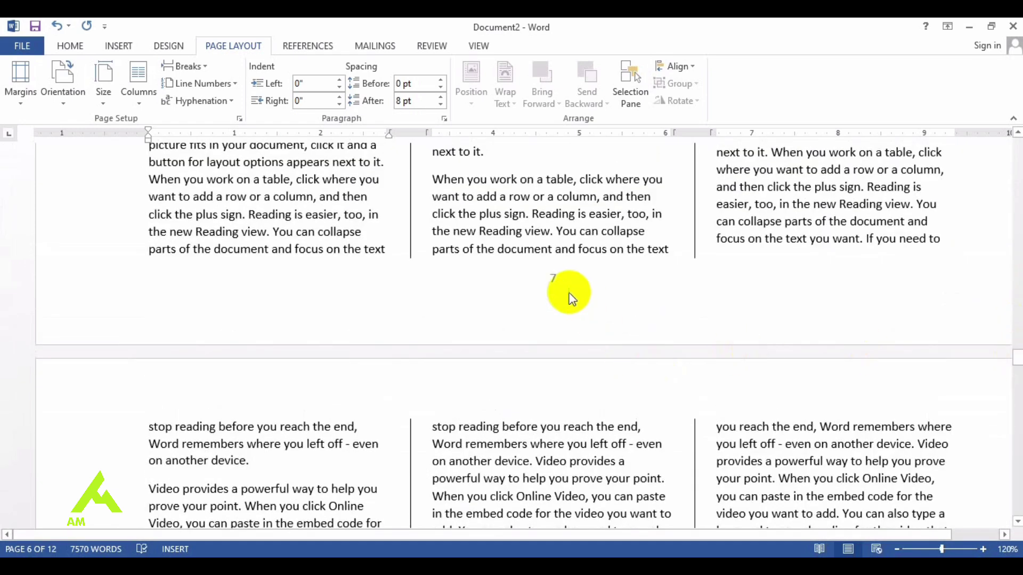
# Step: Format the new section's page numbers as i, ii, iii, restarting at i
pyautogui.doubleClick(554, 281)
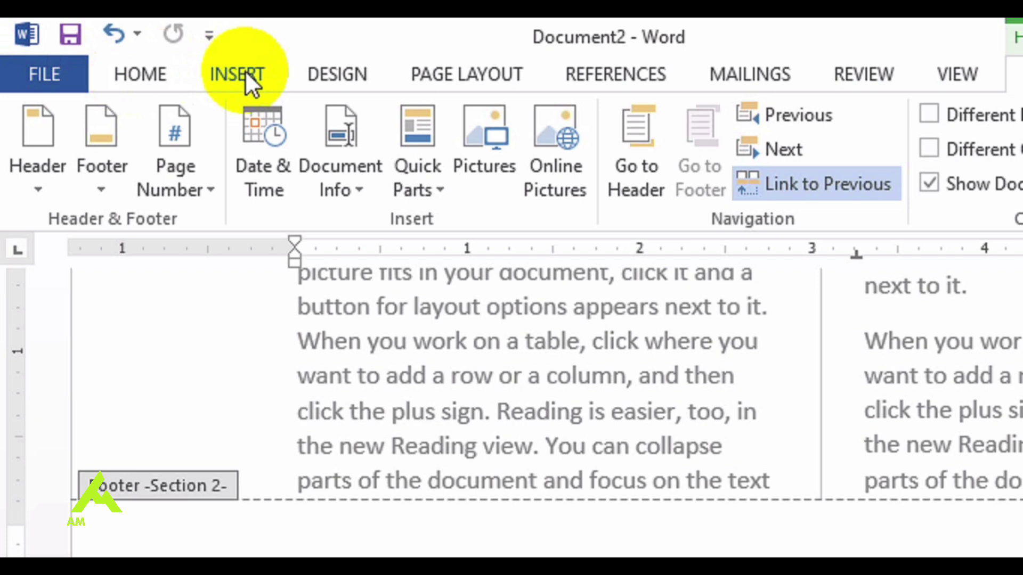
pyautogui.click(121, 48)
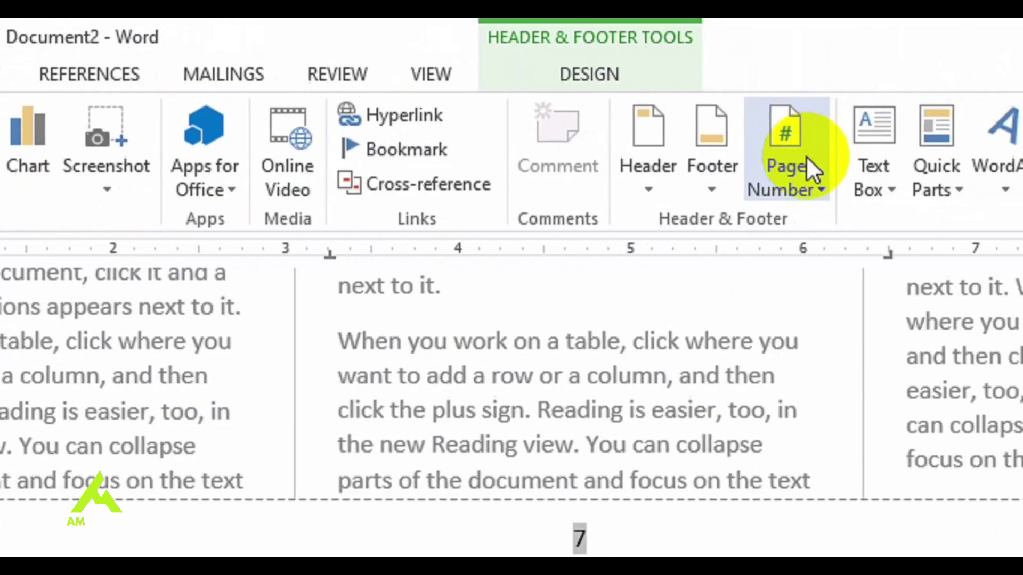
pyautogui.click(807, 156)
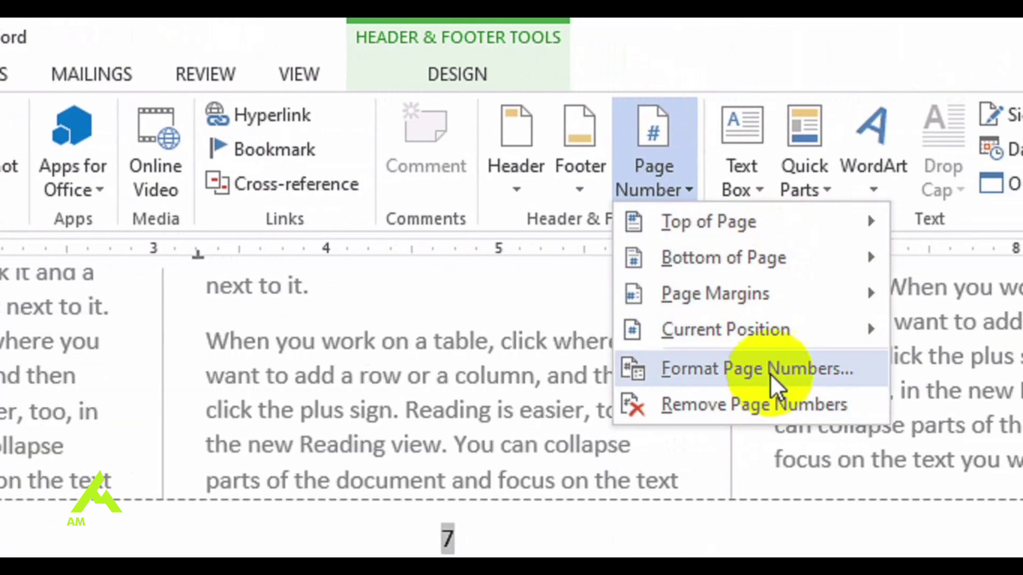
pyautogui.click(769, 373)
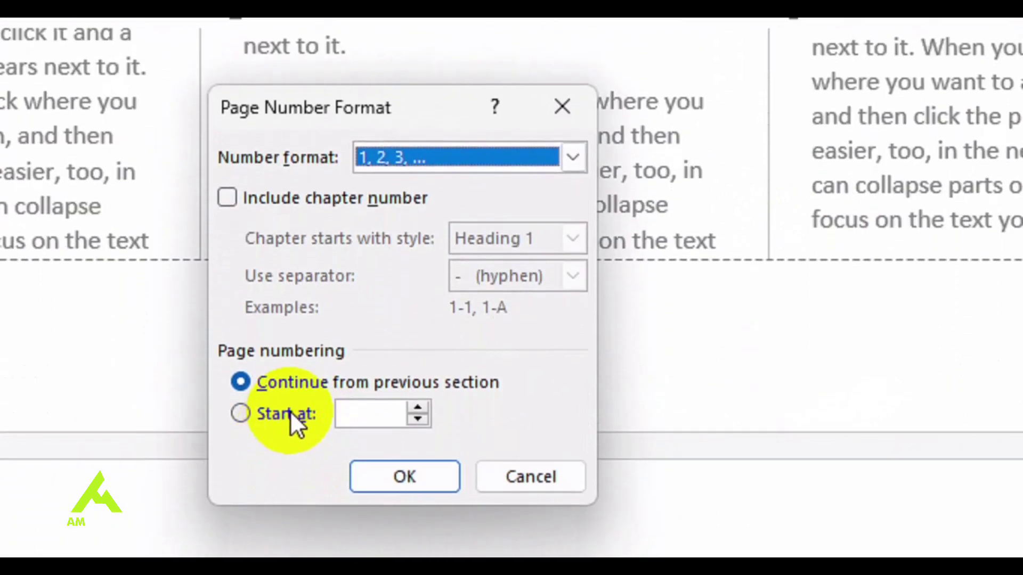
pyautogui.click(290, 410)
pyautogui.click(574, 159)
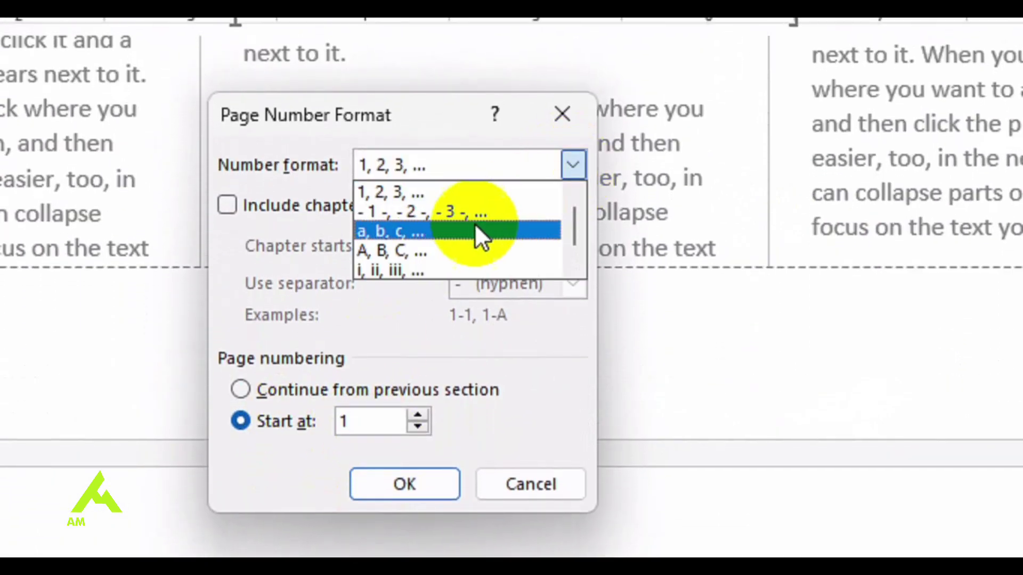
pyautogui.click(441, 270)
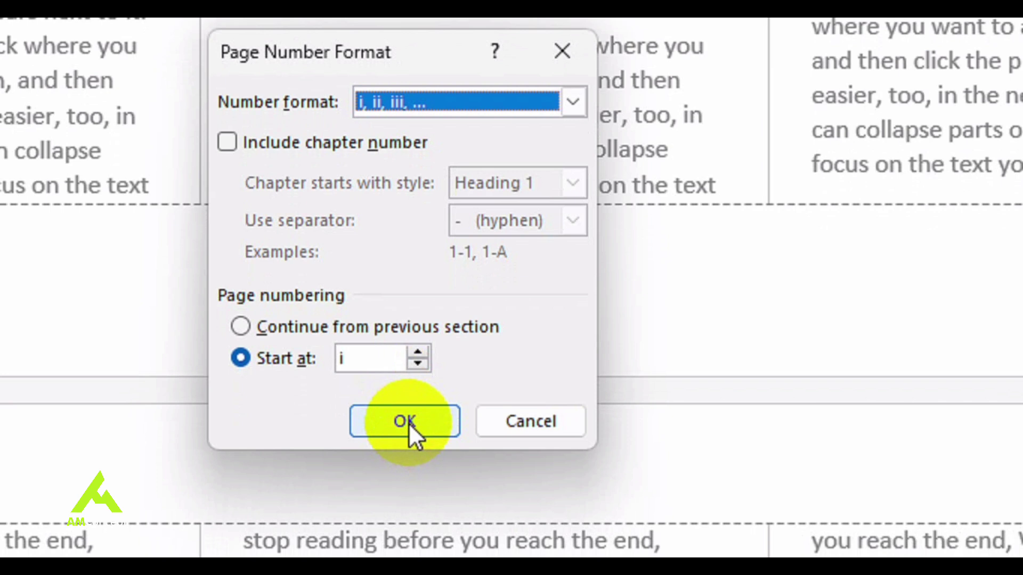
pyautogui.click(405, 422)
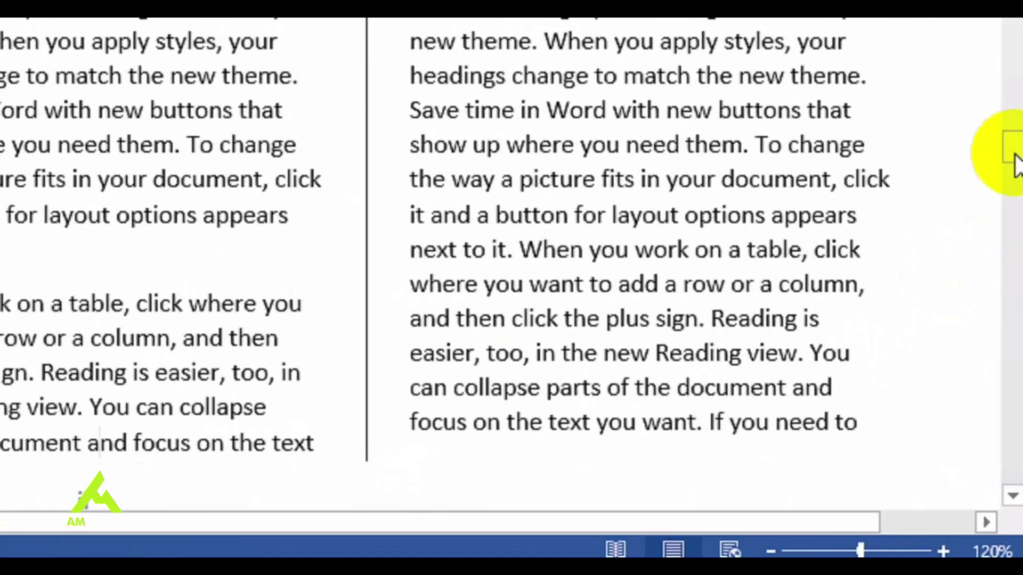
pyautogui.moveTo(1011, 160); pyautogui.dragTo(958, 154)
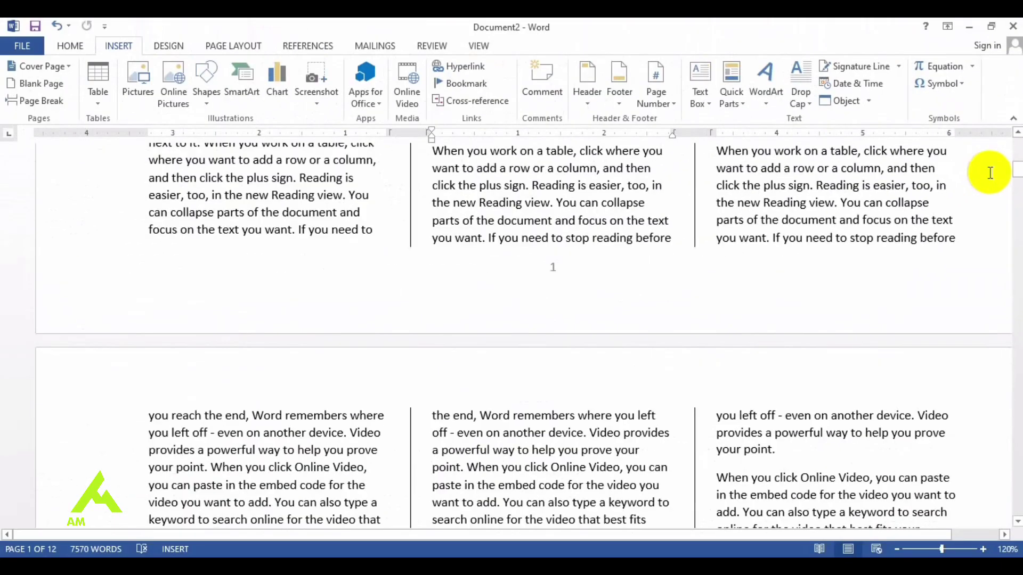
pyautogui.scroll(-3, 958, 155)
pyautogui.scroll(-15, 511, 335)
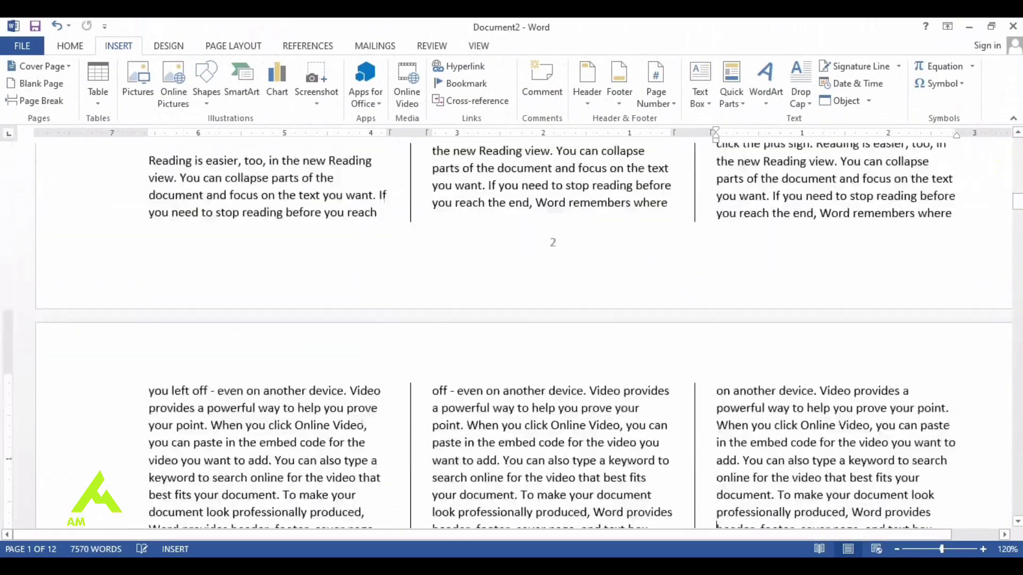
pyautogui.scroll(-15, 290, 524)
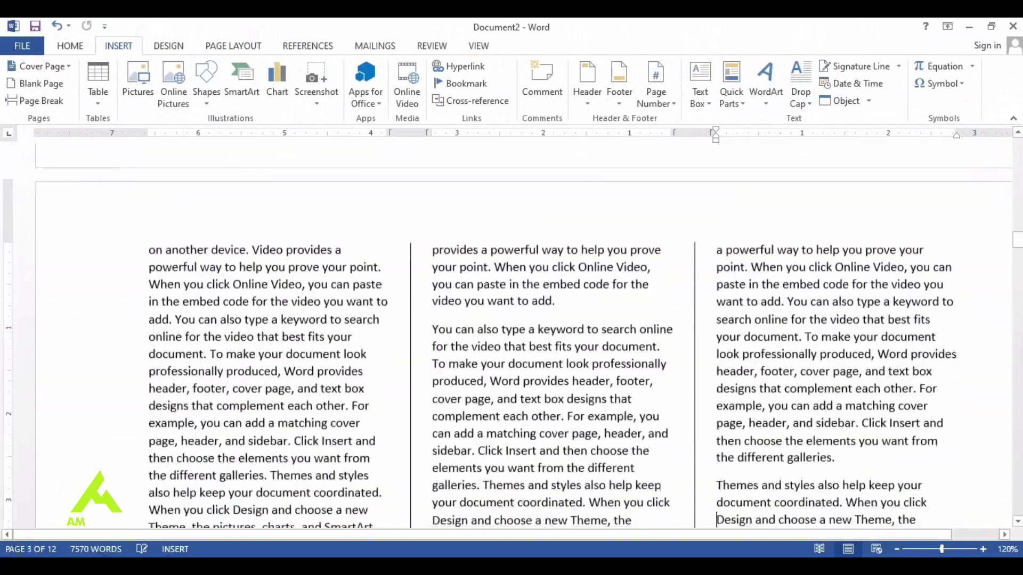
pyautogui.scroll(-15, 290, 524)
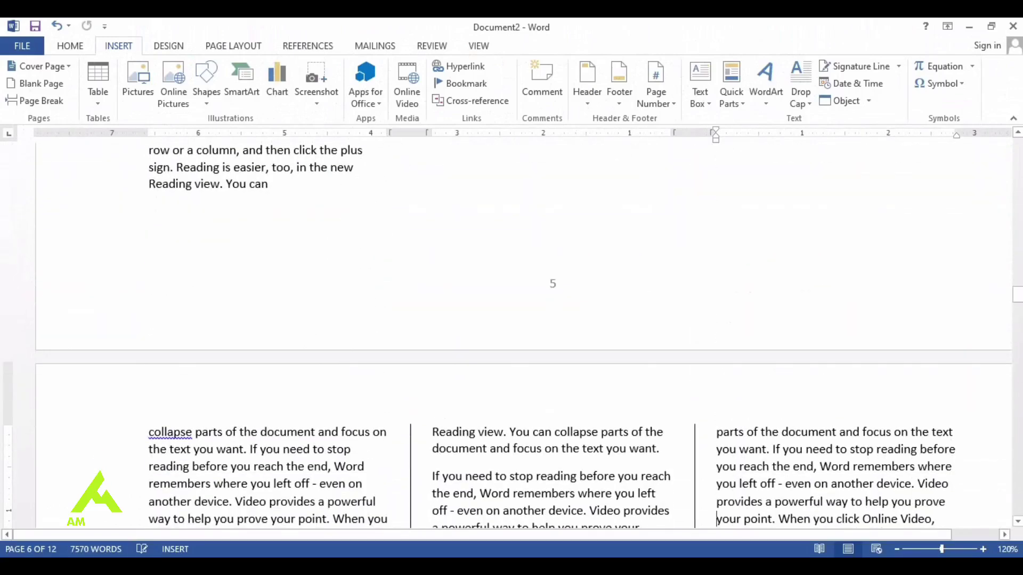
pyautogui.scroll(-10, 553, 318)
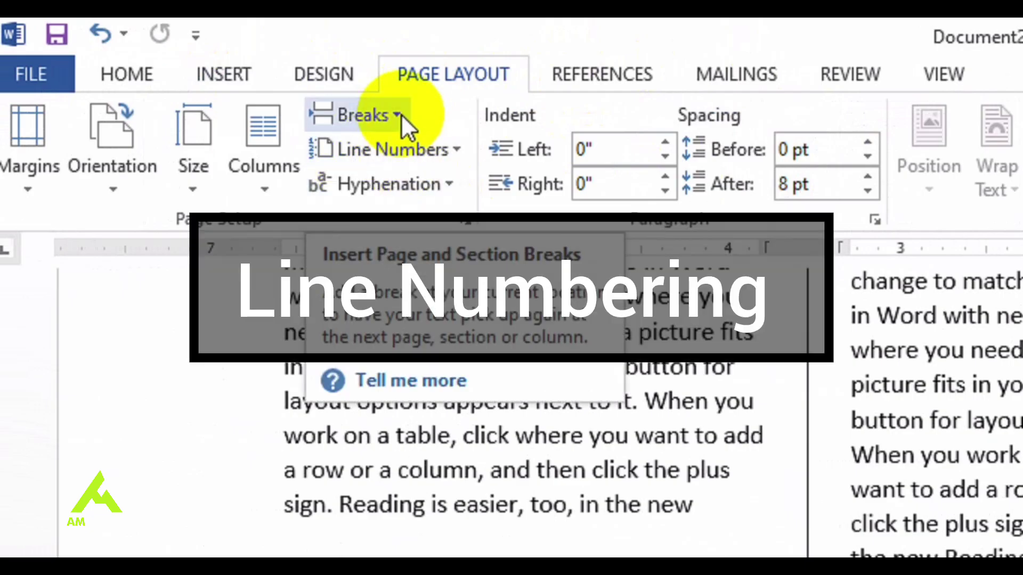
# Step: Turn on continuous line numbering throughout the document
pyautogui.click(401, 113)
pyautogui.click(372, 21)
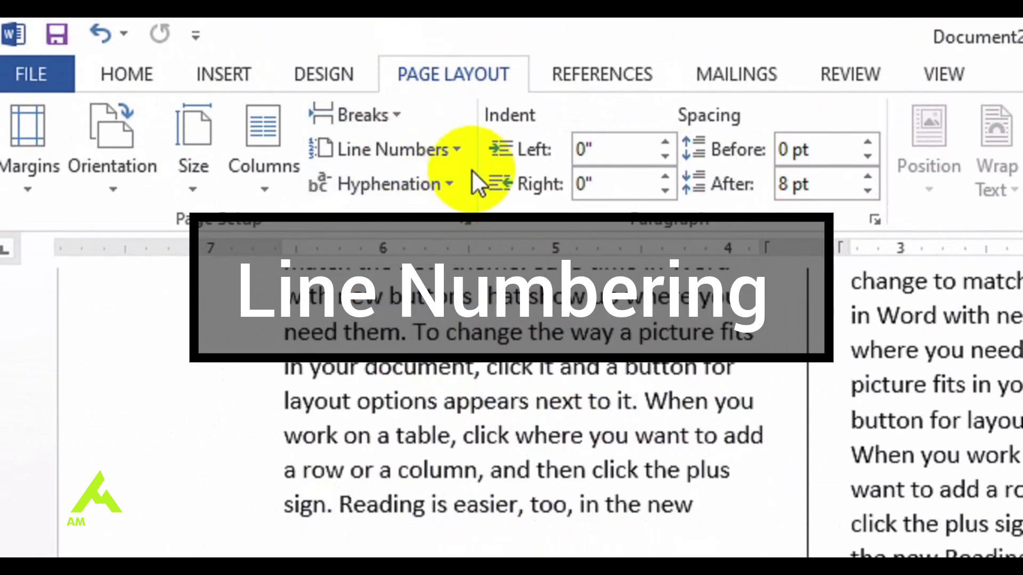
pyautogui.click(461, 45)
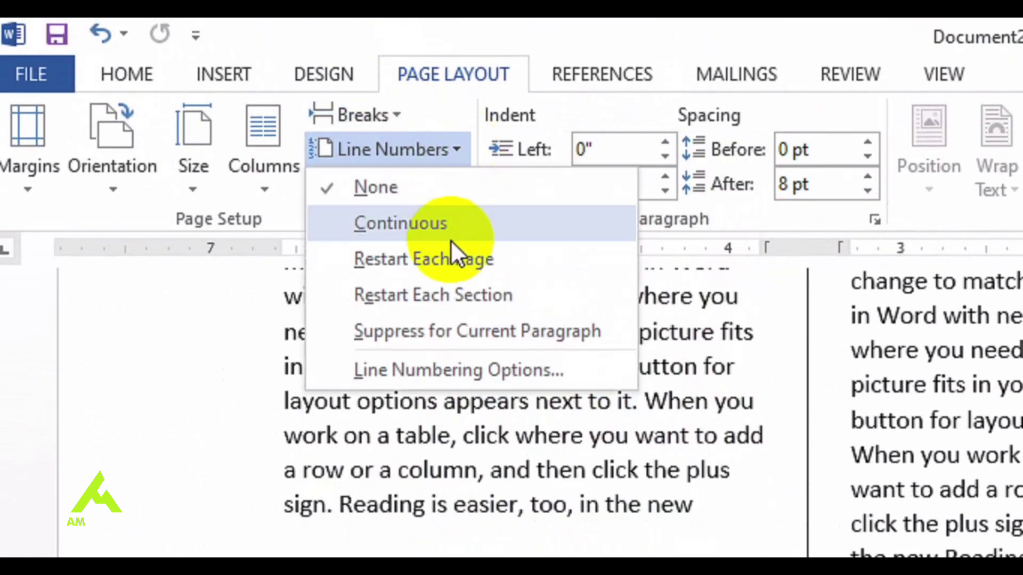
pyautogui.click(444, 225)
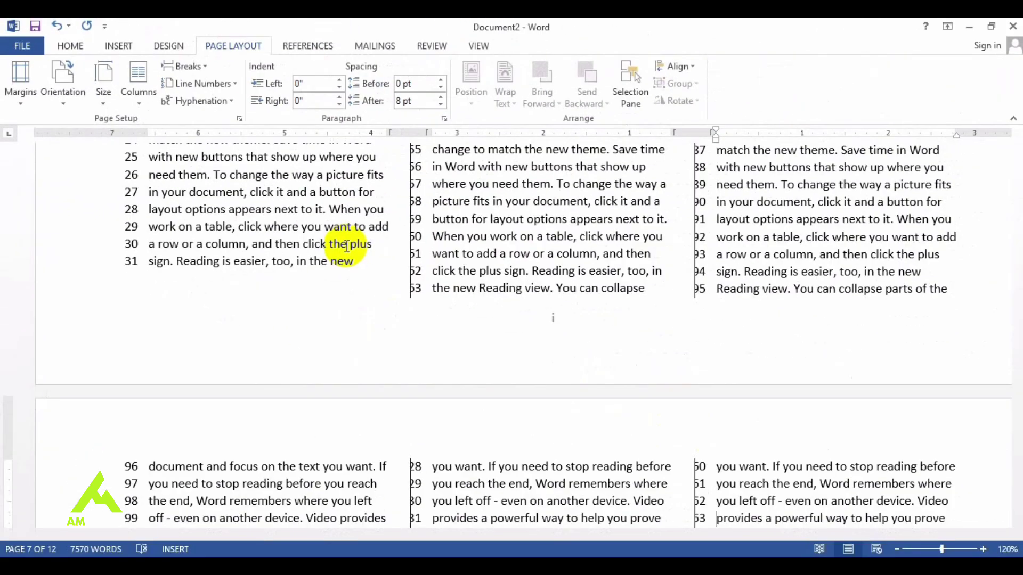
pyautogui.scroll(-15, 347, 246)
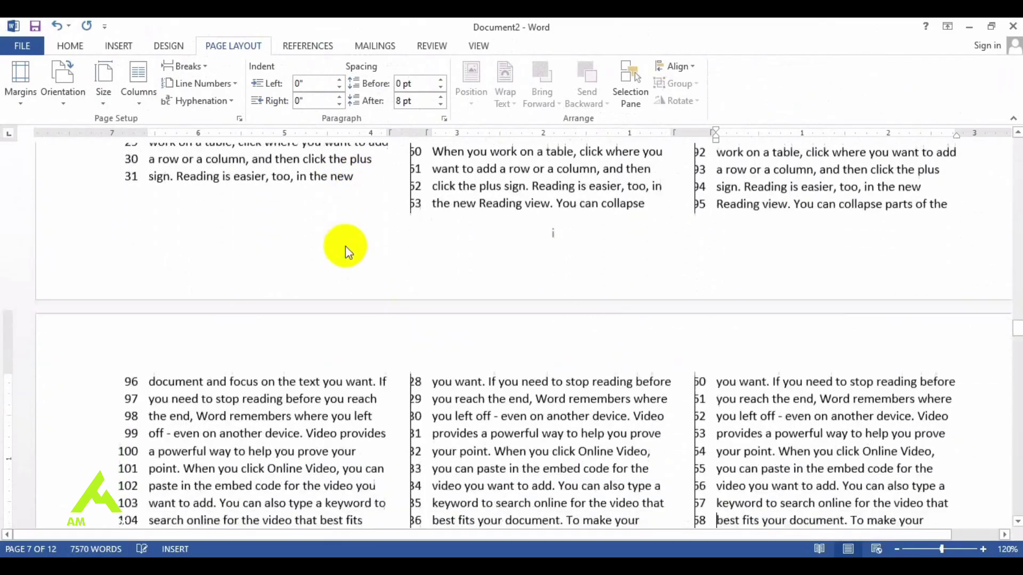
pyautogui.scroll(-12, 347, 246)
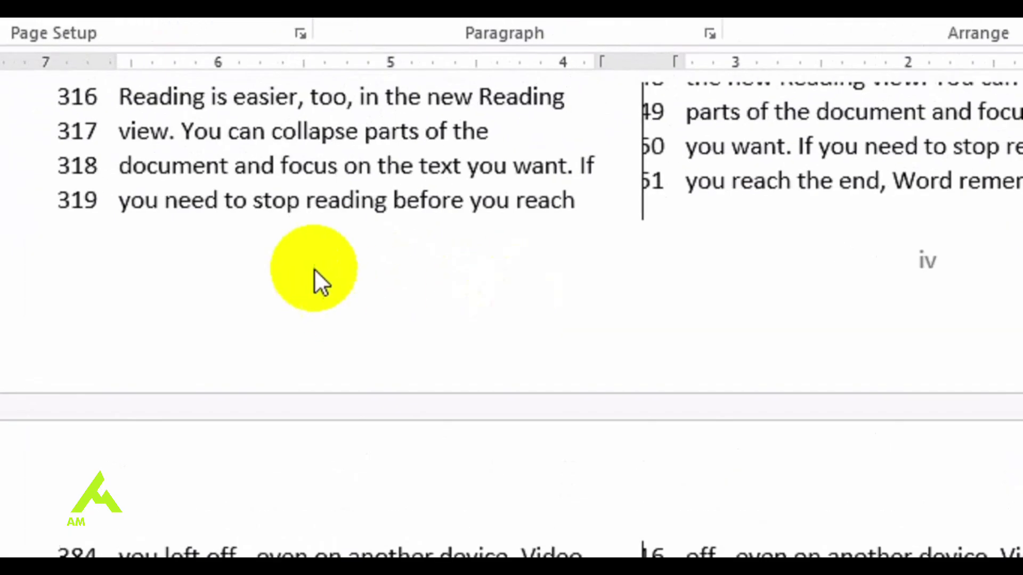
# Step: Make the word 'reading' on line 319 bold
pyautogui.moveTo(392, 200); pyautogui.dragTo(301, 205)
pyautogui.hotkey('ctrl', 'b')
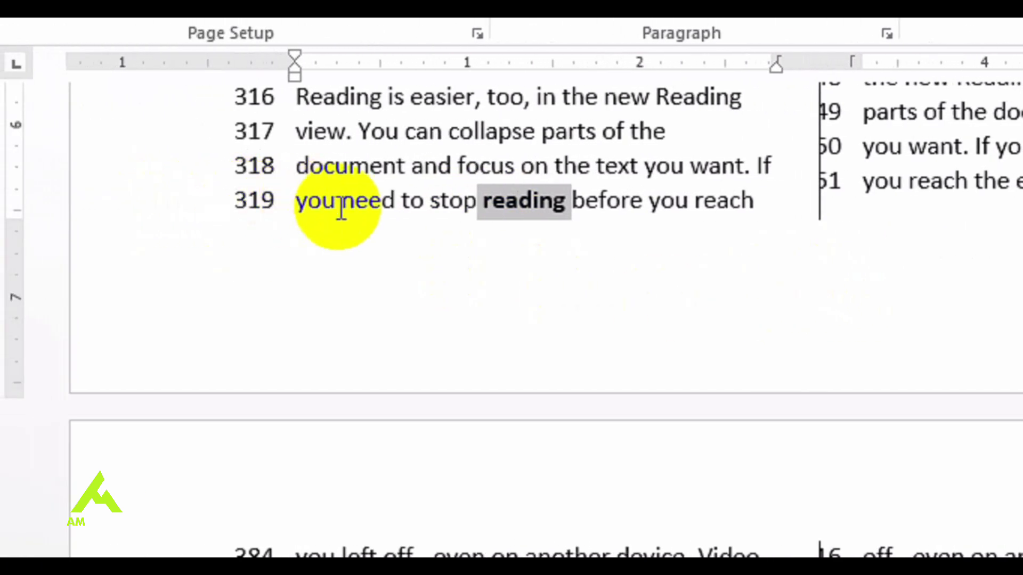
pyautogui.click(891, 229)
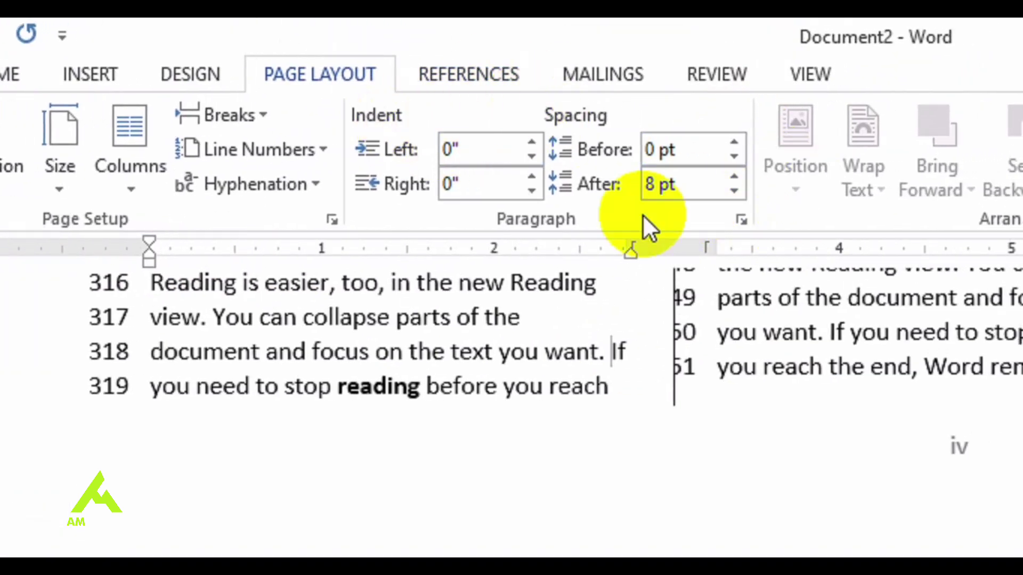
pyautogui.click(153, 72)
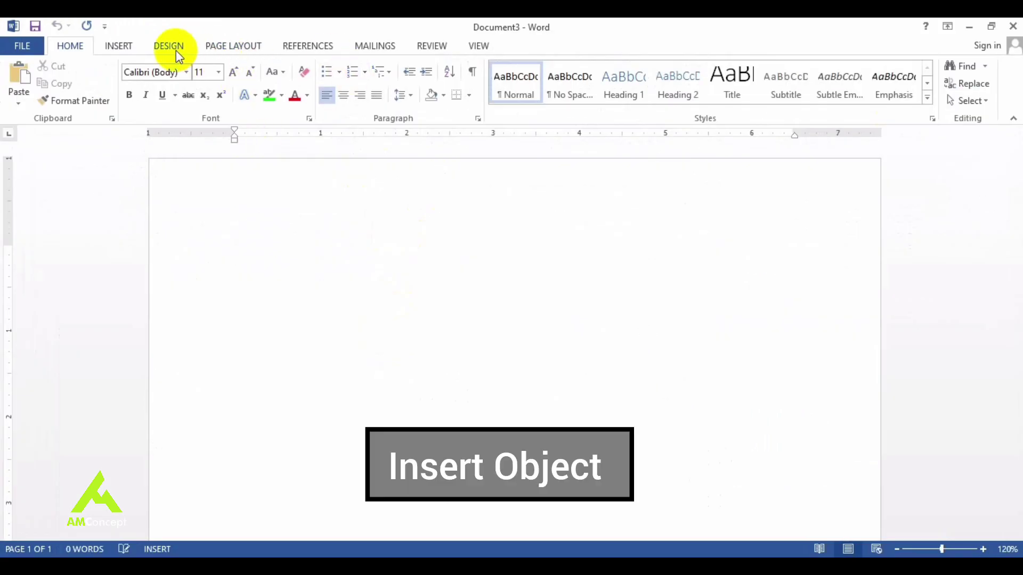
# Step: Draw a rectangle and a five-point star on the blank page
pyautogui.click(126, 49)
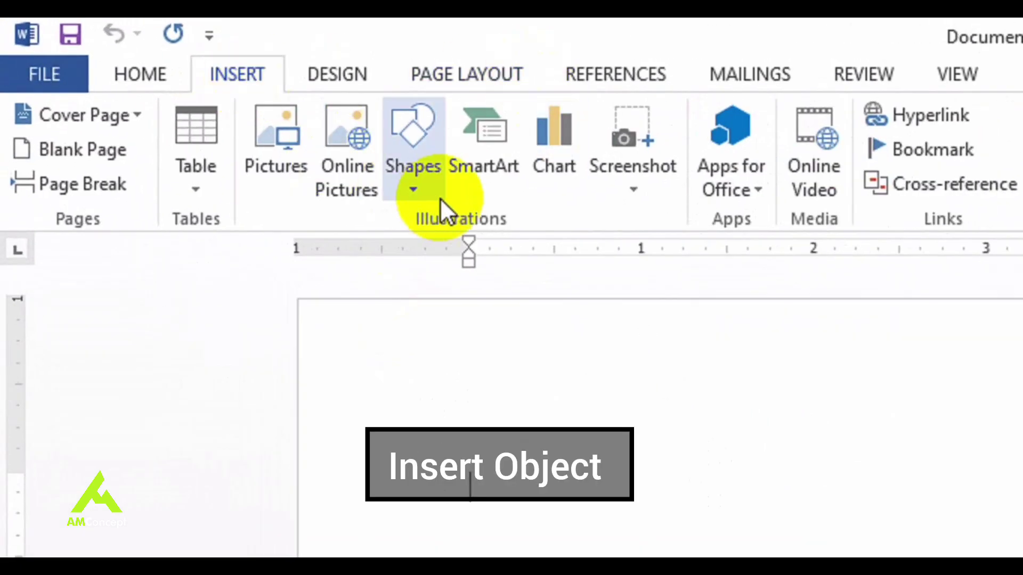
pyautogui.click(212, 104)
pyautogui.moveTo(497, 254); pyautogui.dragTo(503, 270)
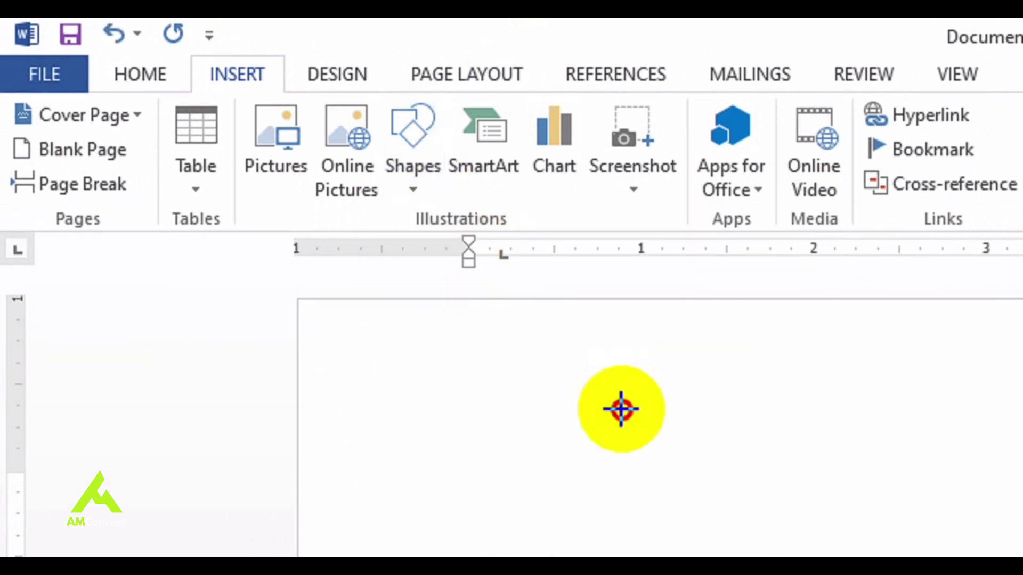
pyautogui.moveTo(621, 409); pyautogui.dragTo(1022, 574)
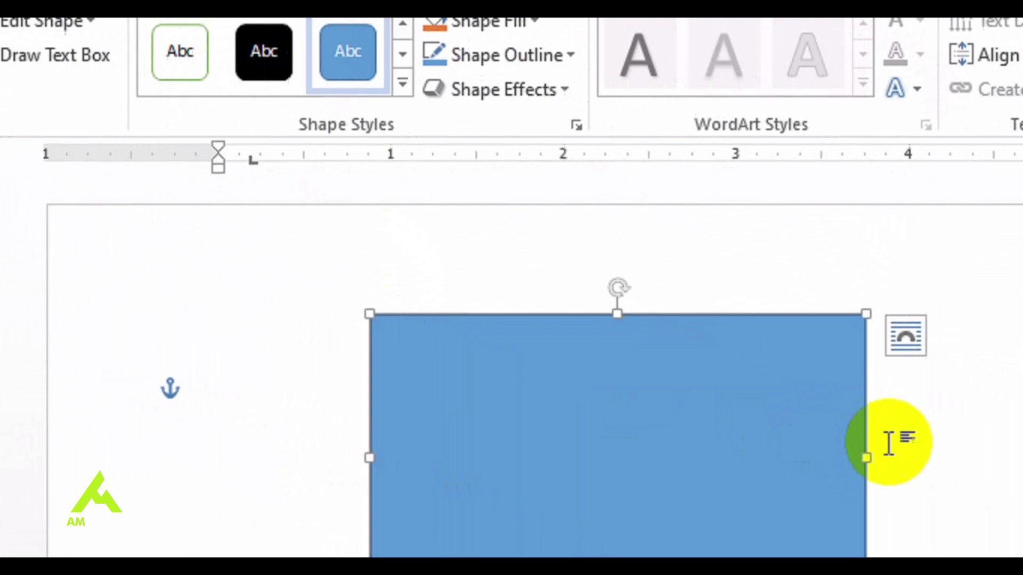
pyautogui.click(181, 109)
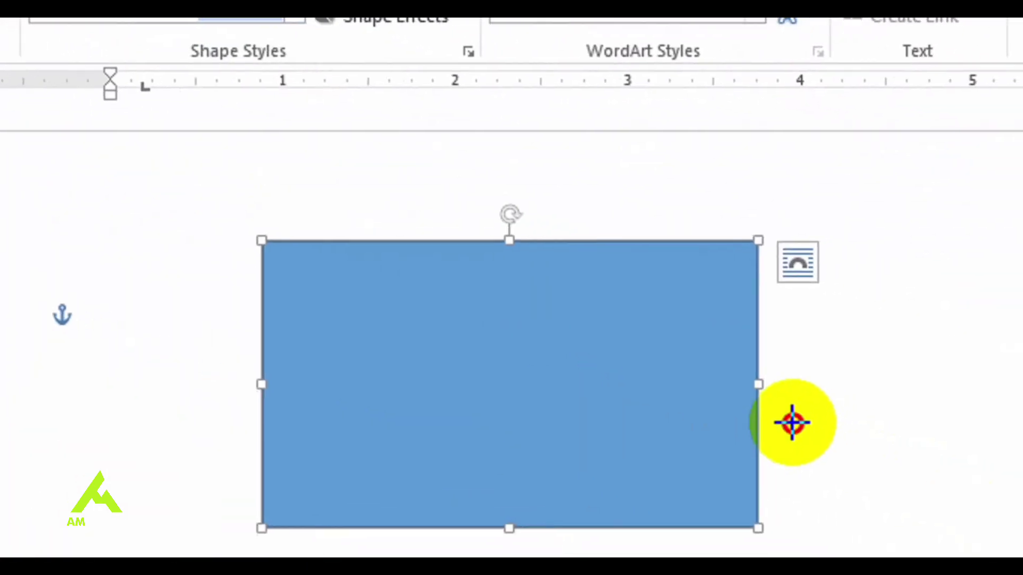
pyautogui.moveTo(792, 422)
pyautogui.mouseDown()
pyautogui.moveTo(1022, 574)
pyautogui.moveTo(788, 555)
pyautogui.mouseUp()
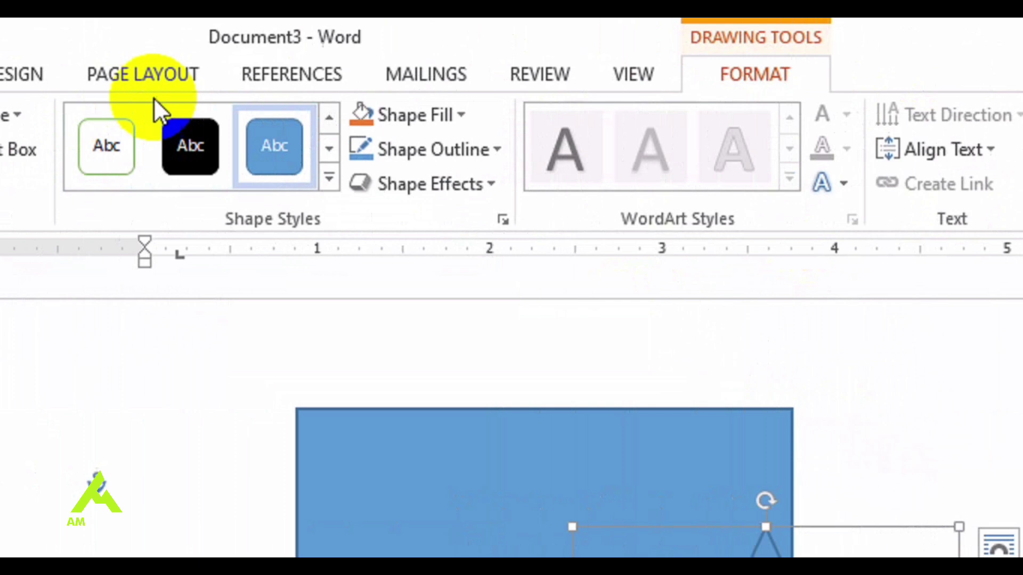
# Step: Send the star backward and move it to the right of the rectangle
pyautogui.click(157, 85)
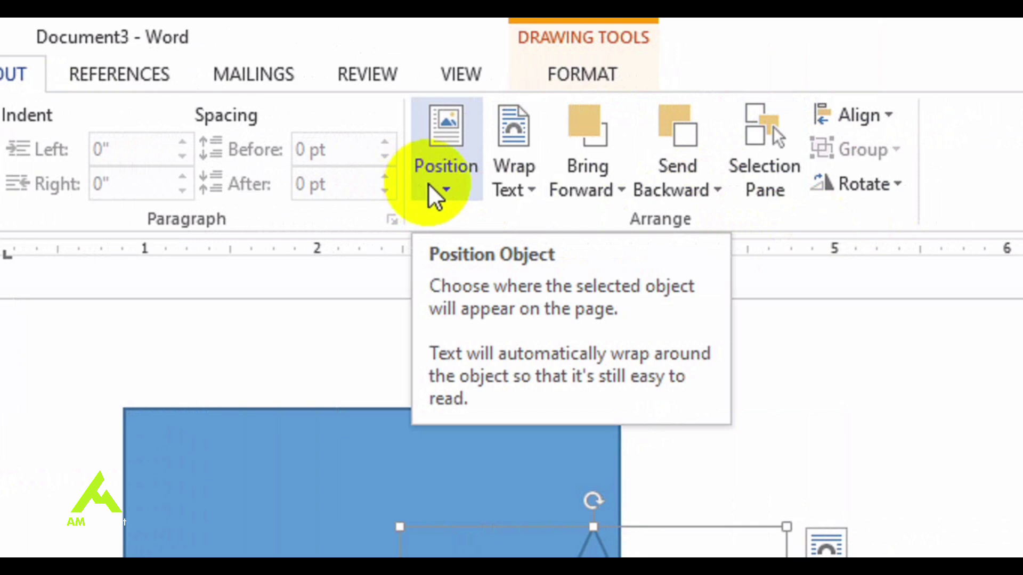
pyautogui.click(434, 195)
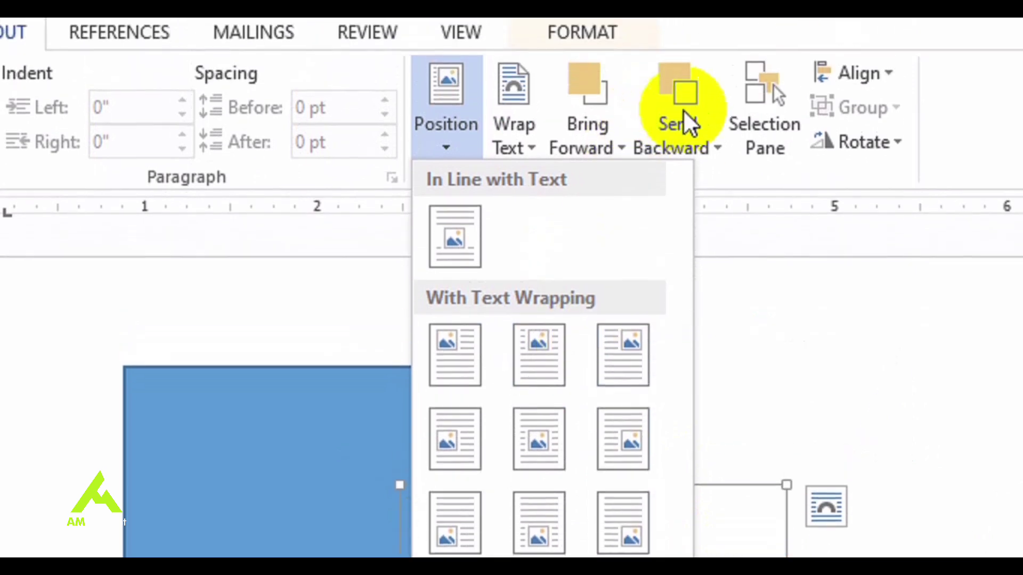
pyautogui.click(703, 149)
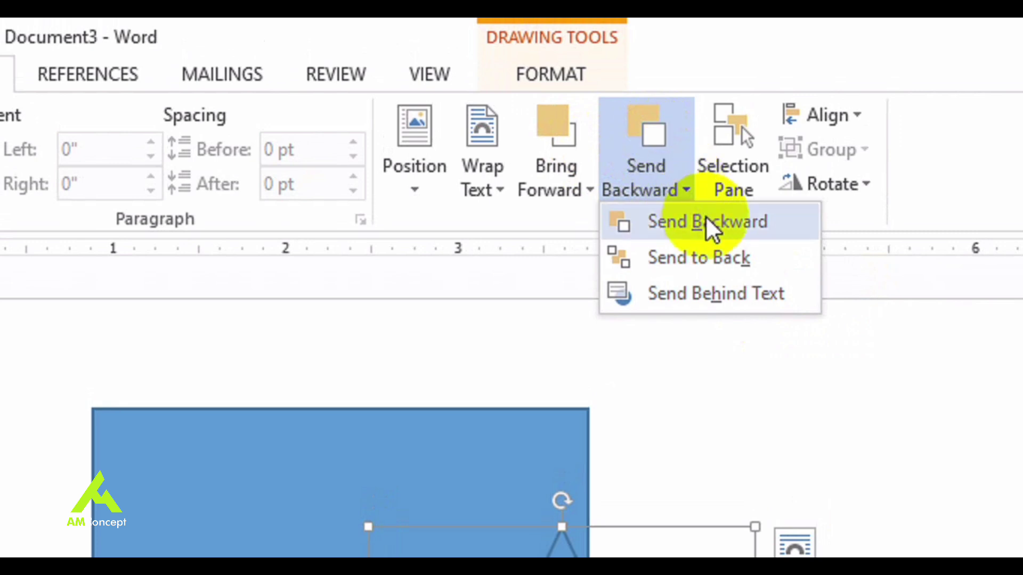
pyautogui.click(709, 206)
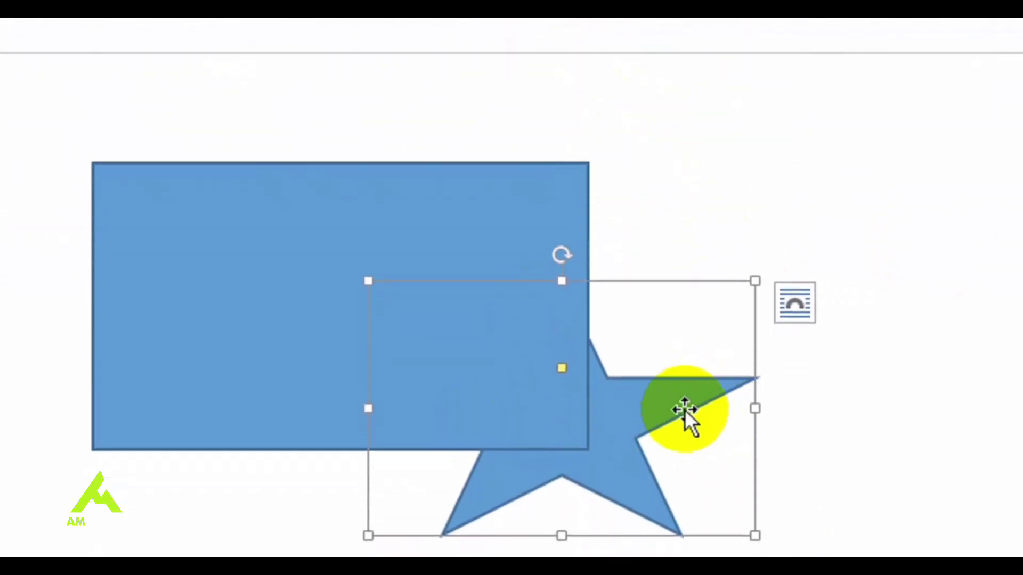
pyautogui.click(738, 133)
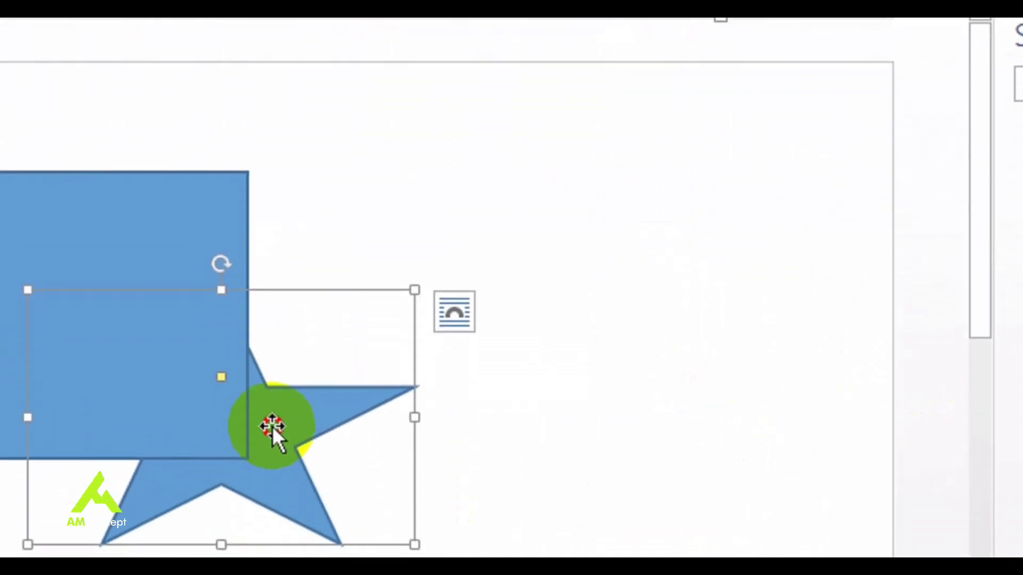
pyautogui.moveTo(389, 420); pyautogui.dragTo(634, 281)
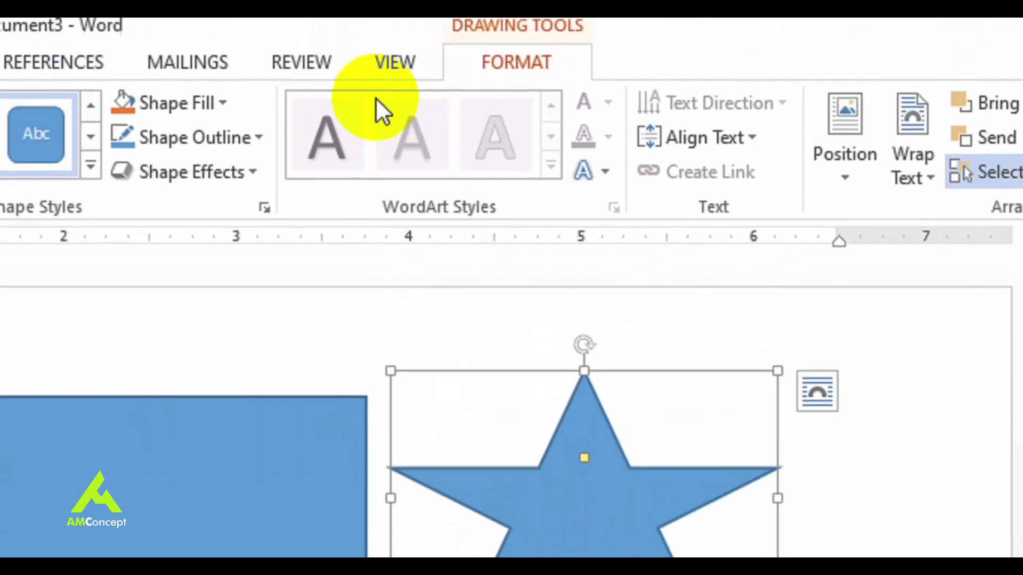
pyautogui.click(187, 85)
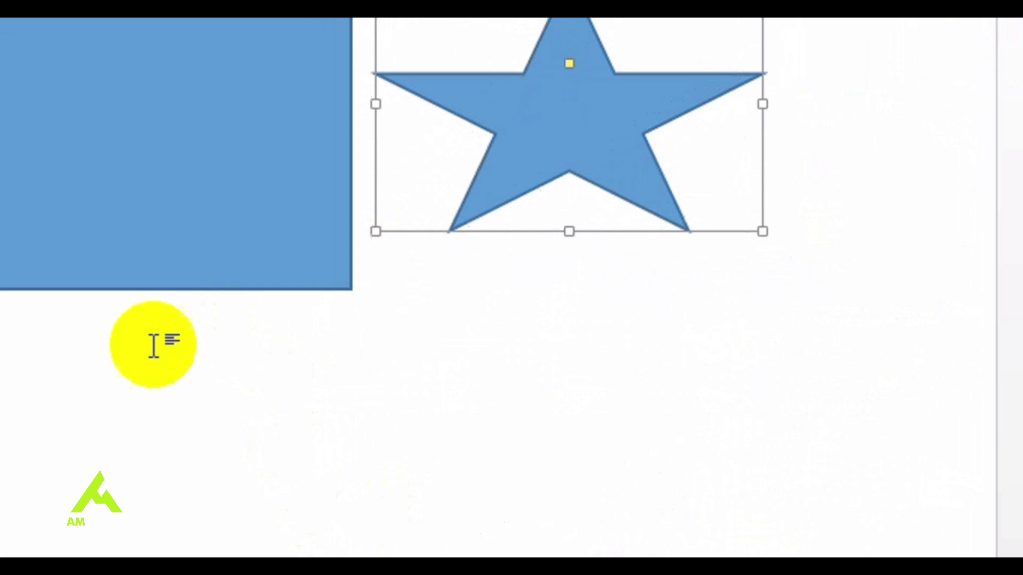
pyautogui.keyDown('shift'); pyautogui.click(335, 257); pyautogui.keyUp('shift')
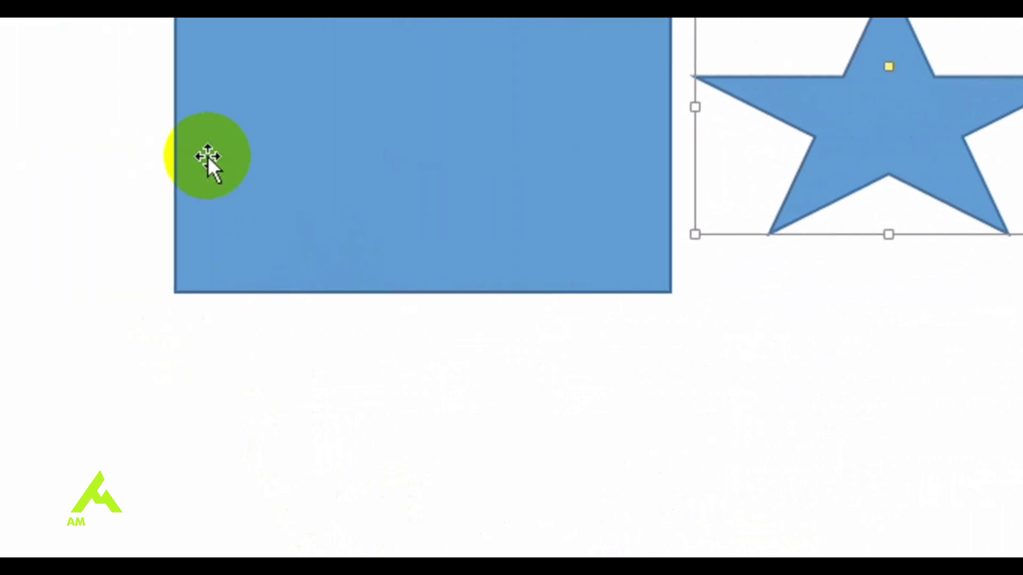
pyautogui.click(441, 373)
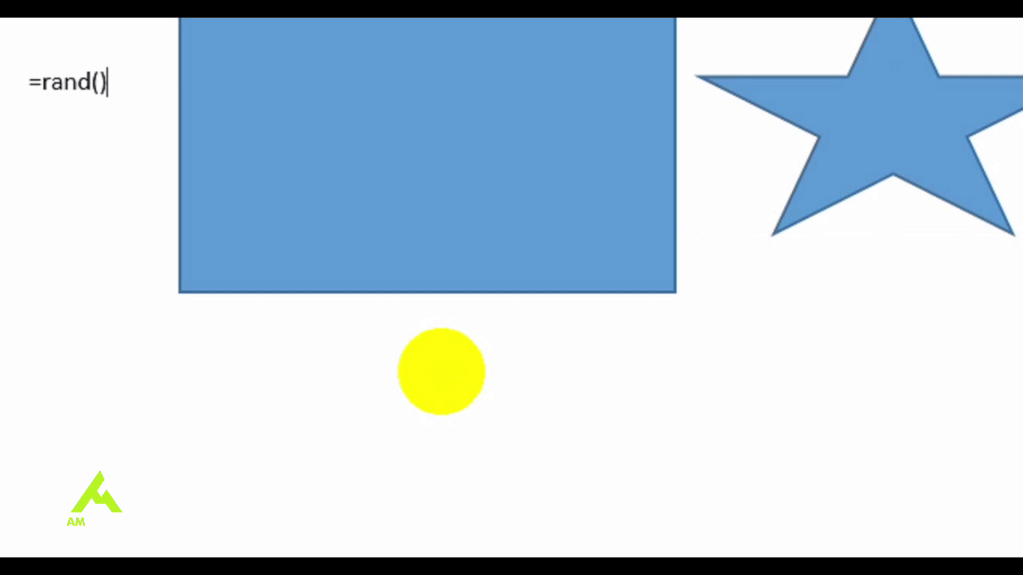
# Step: Expand =rand() into sample paragraphs, set the star to Square wrapping, and drag it into the text
pyautogui.press('Return')
pyautogui.click(952, 139)
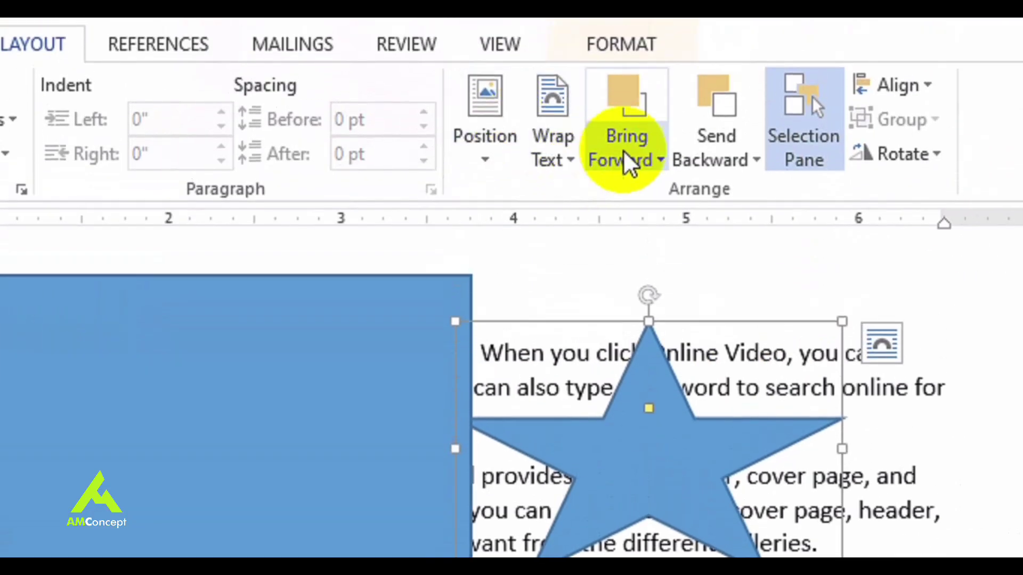
pyautogui.click(582, 160)
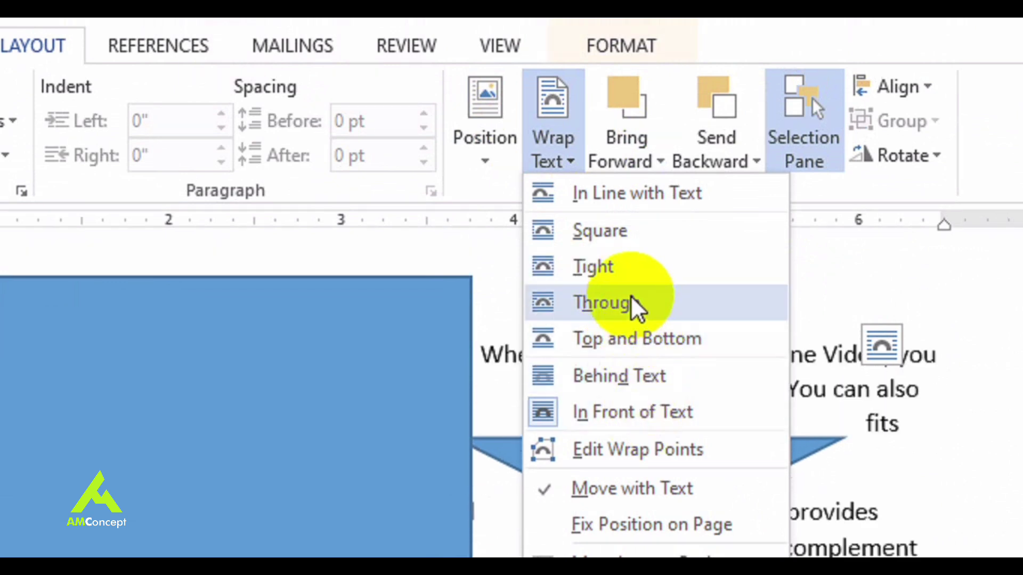
pyautogui.click(643, 233)
pyautogui.moveTo(695, 479); pyautogui.dragTo(913, 478)
pyautogui.moveTo(835, 422); pyautogui.dragTo(852, 426)
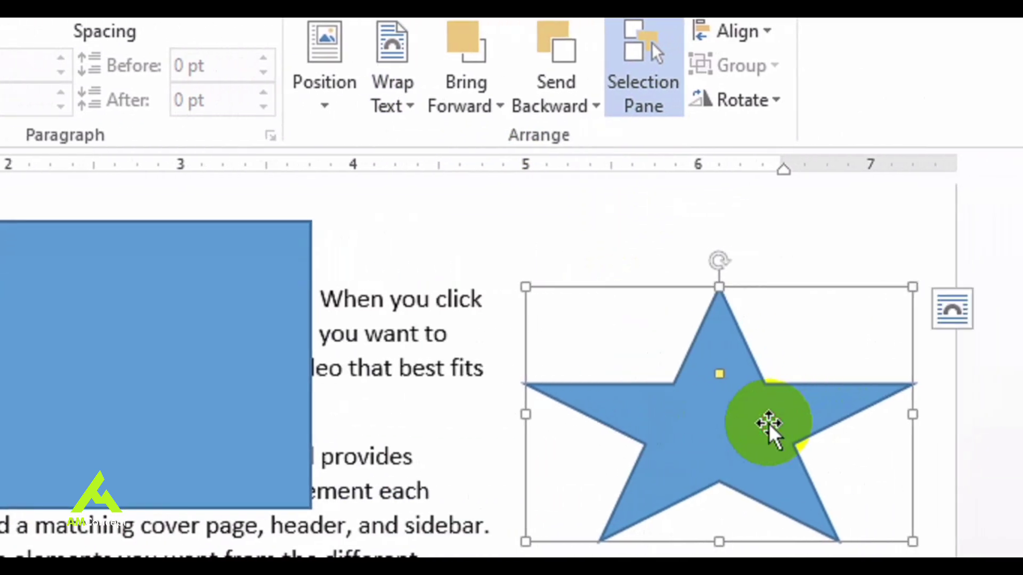
pyautogui.moveTo(769, 424); pyautogui.dragTo(311, 410)
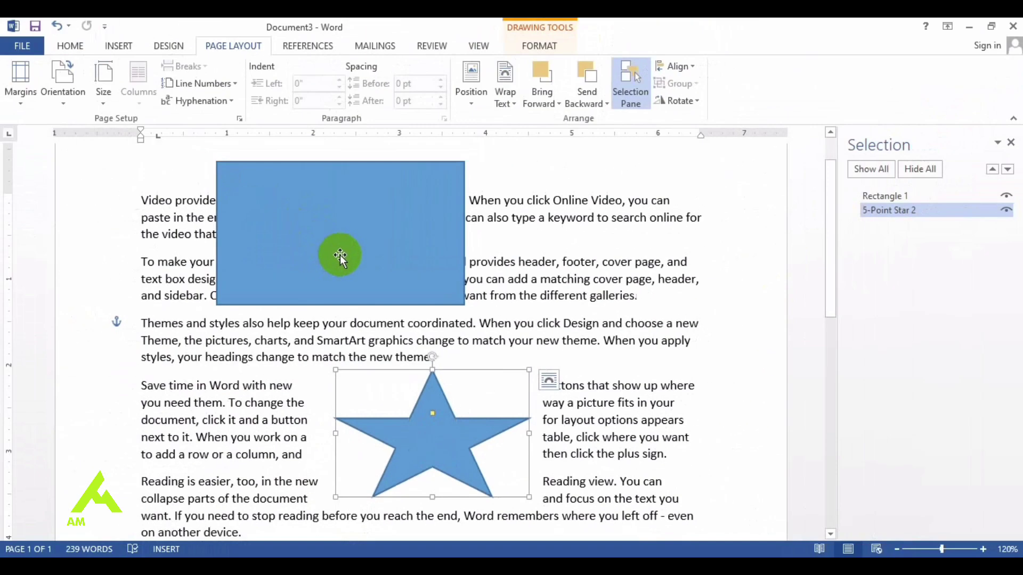
pyautogui.click(156, 175)
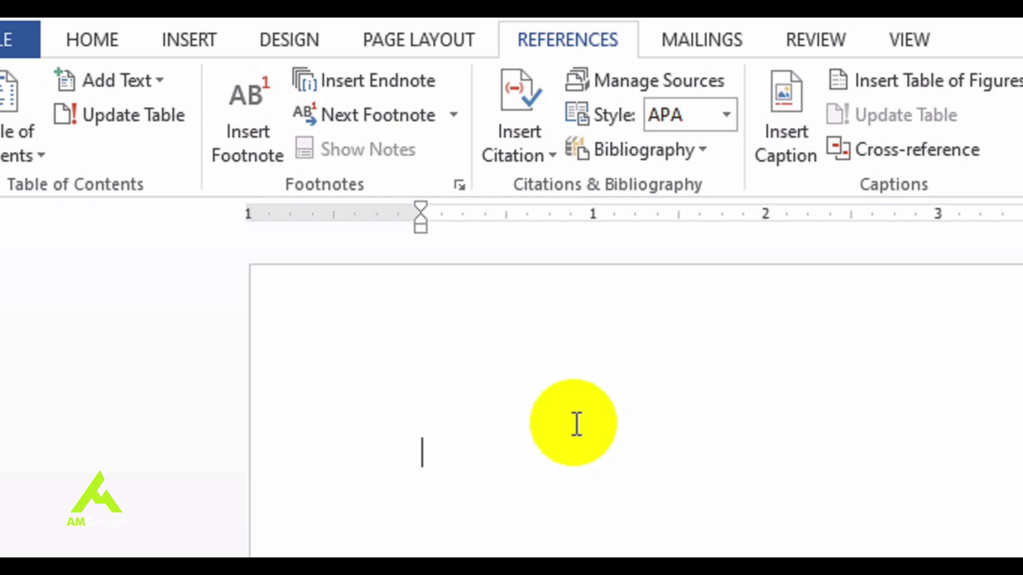
# Step: Type 'Mr A' and attach footnote 1 reading 'Add a footnote here'
pyautogui.write('r A')
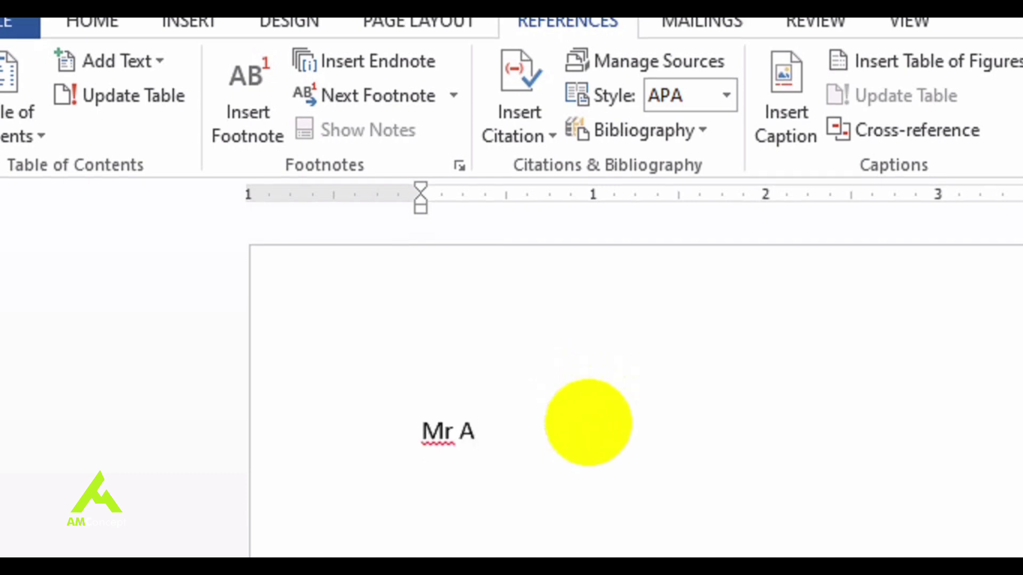
pyautogui.click(454, 96)
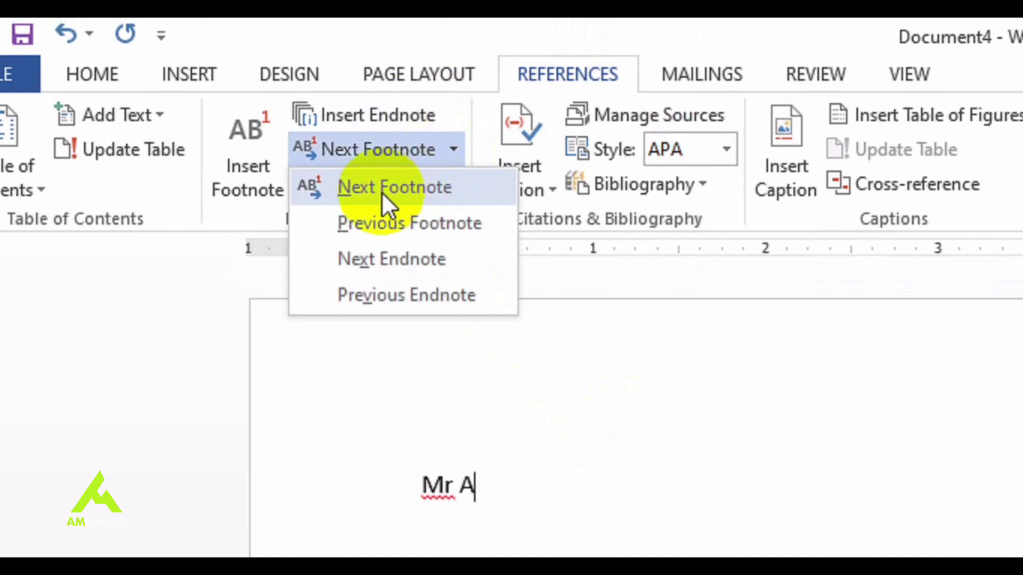
pyautogui.click(248, 160)
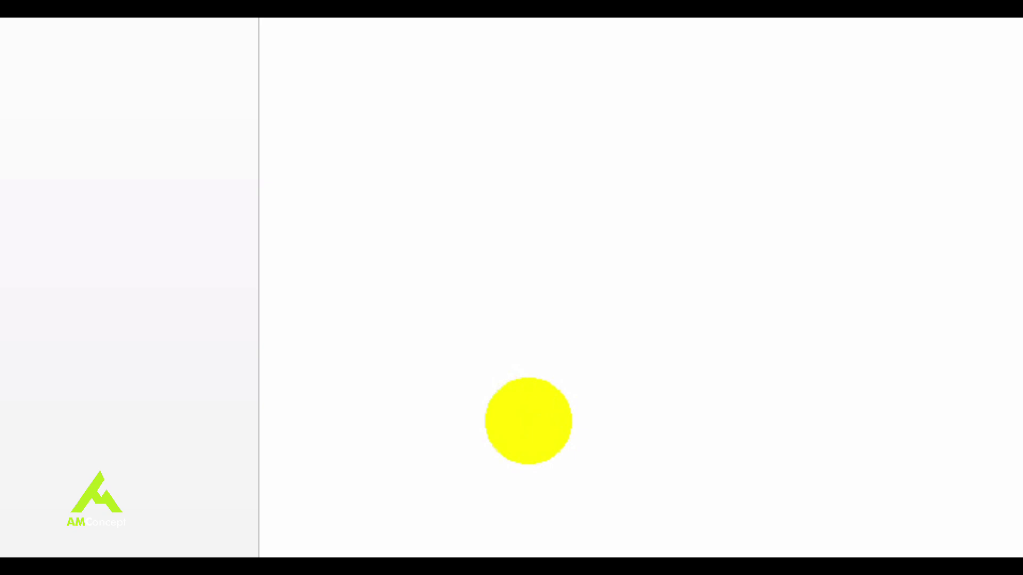
pyautogui.press('BackSpace')
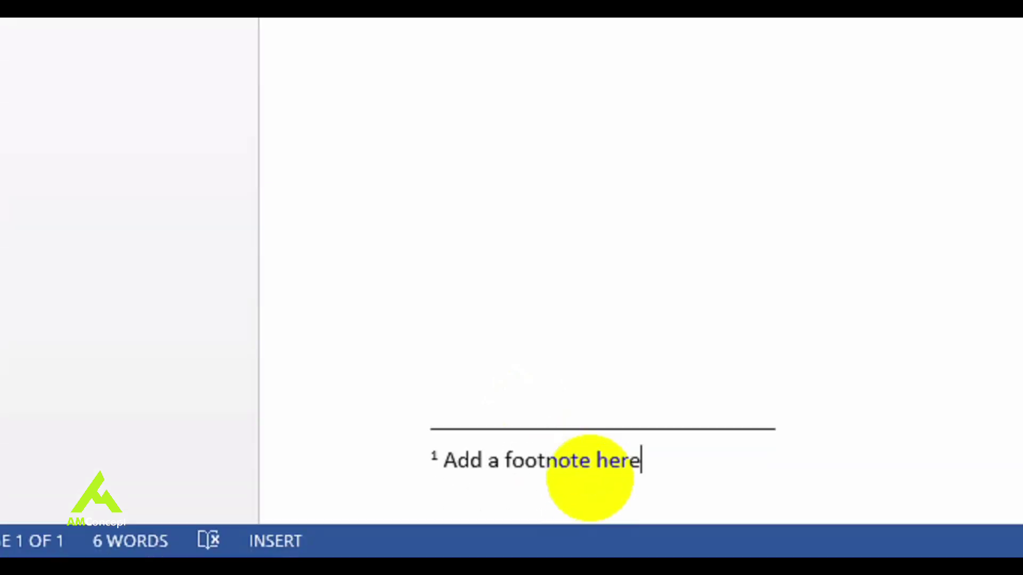
pyautogui.scroll(10, 682, 266)
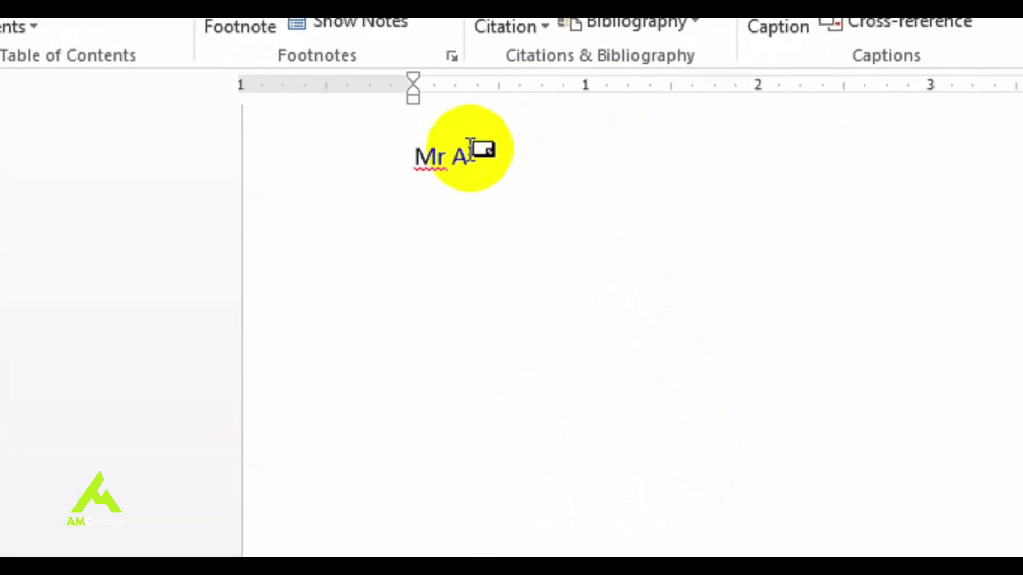
pyautogui.moveTo(454, 151)
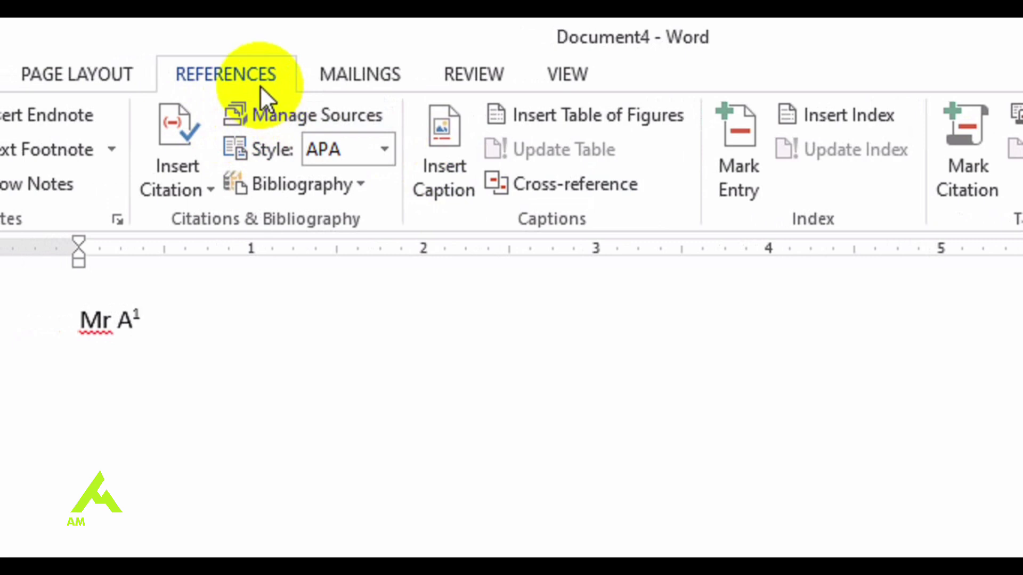
# Step: Dismiss the electronic postage prompt, add the envelope to the document, and scroll to the top
pyautogui.click(369, 76)
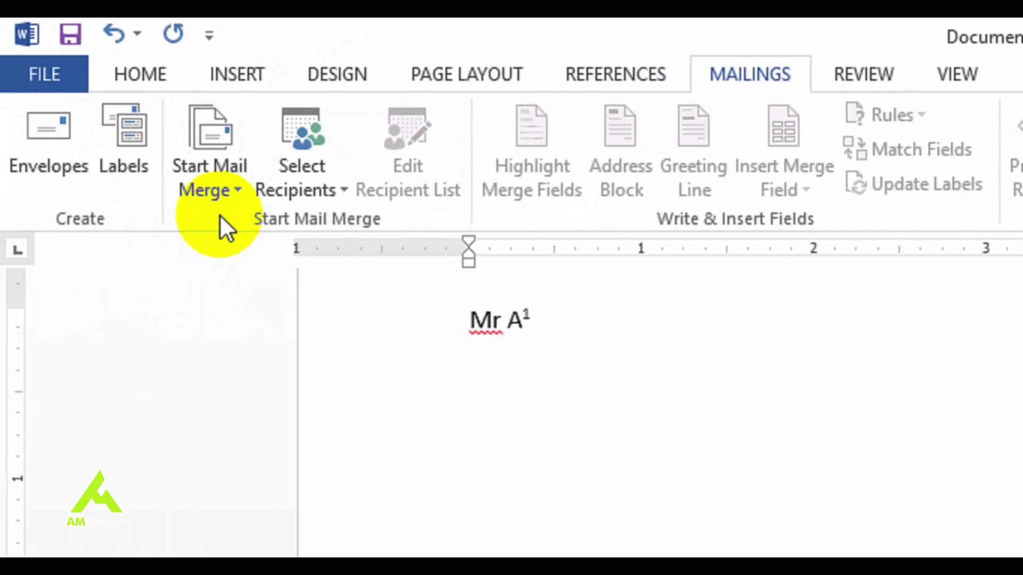
pyautogui.click(35, 166)
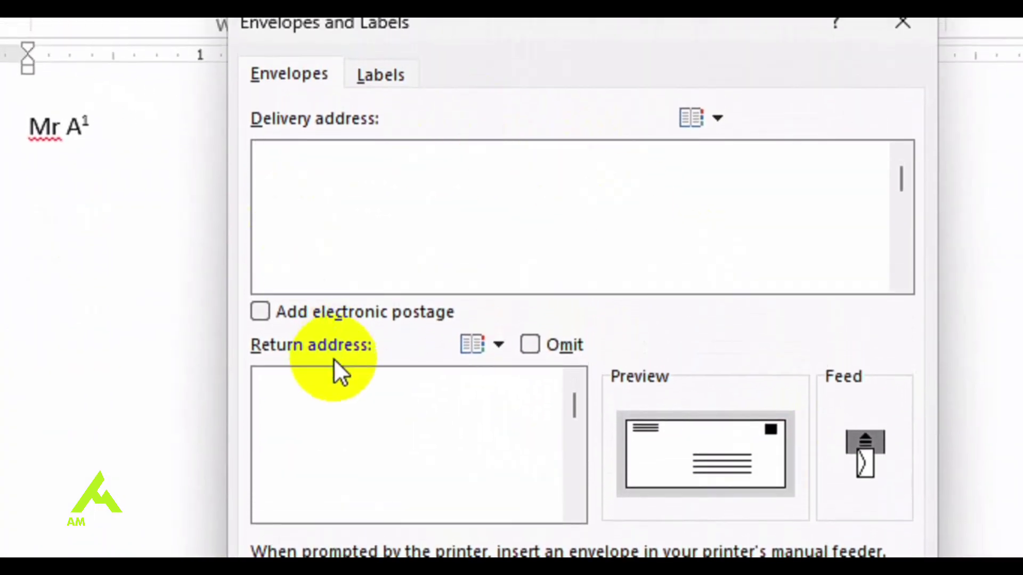
pyautogui.click(348, 318)
pyautogui.click(547, 452)
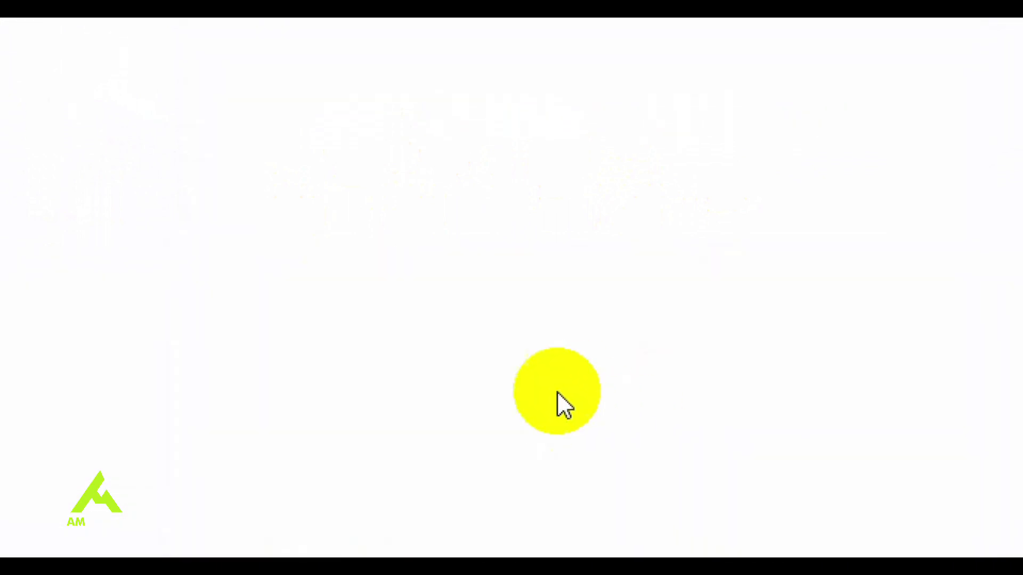
pyautogui.click(989, 33)
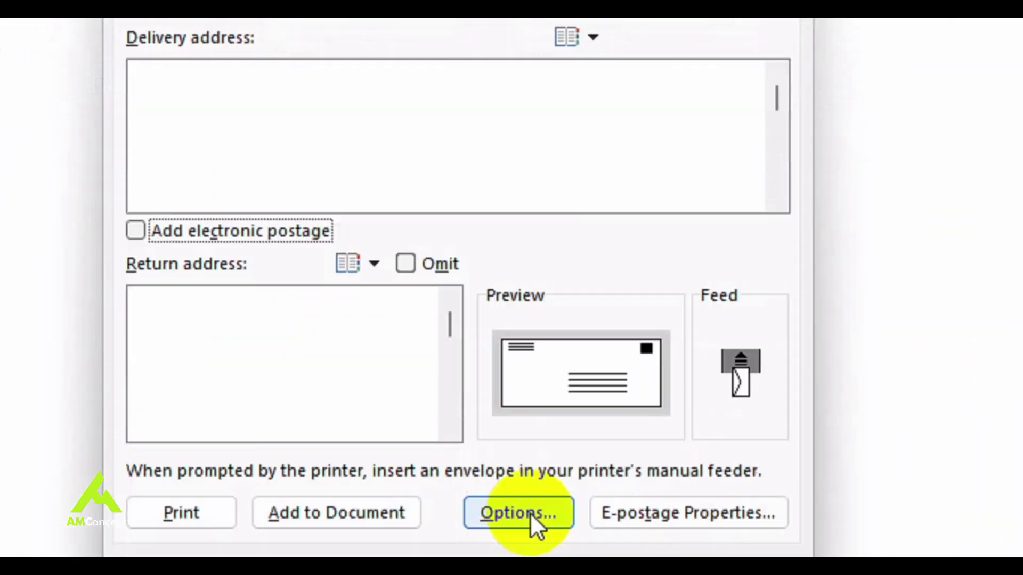
pyautogui.click(336, 513)
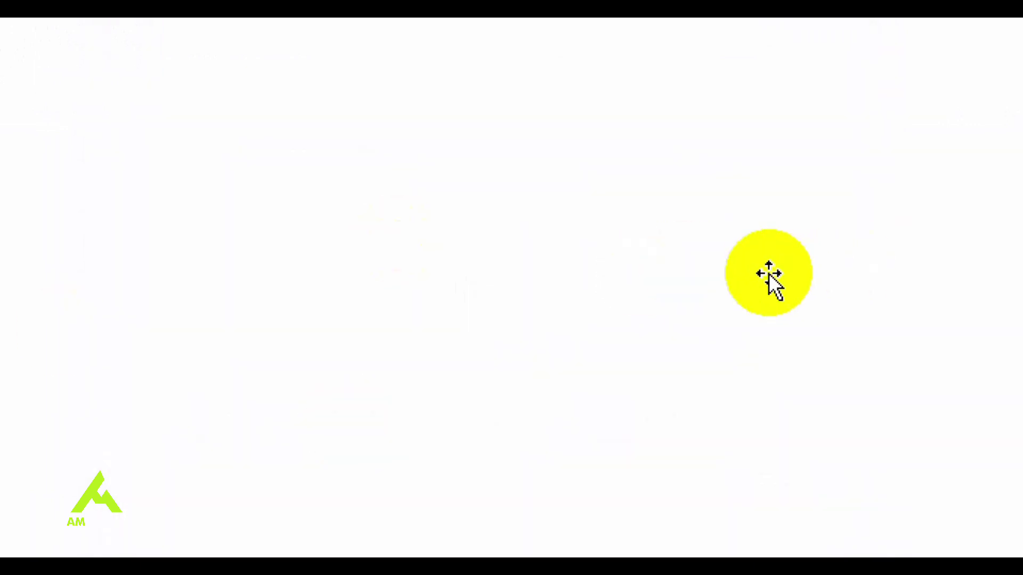
pyautogui.moveTo(1016, 251); pyautogui.dragTo(1001, 185)
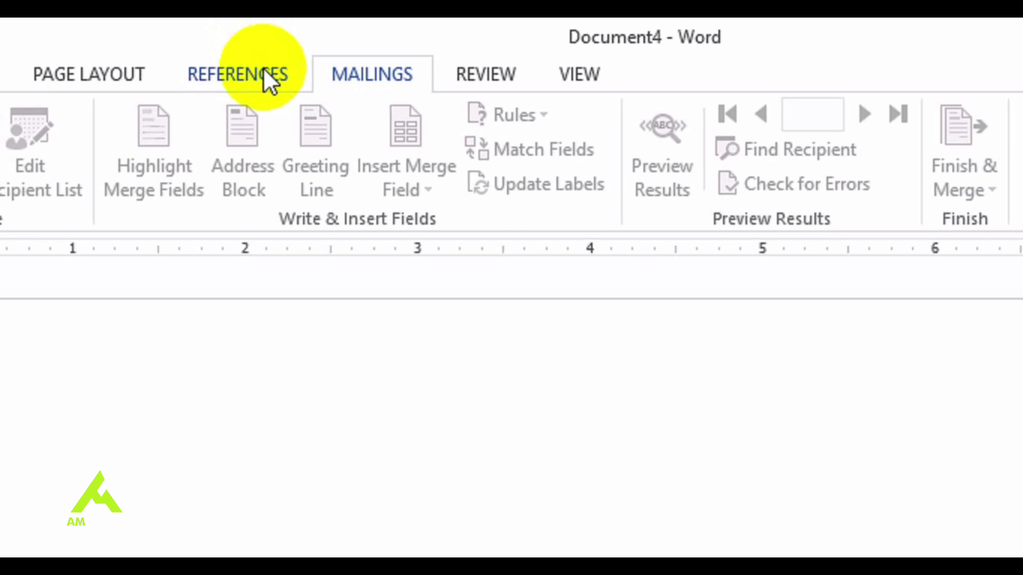
# Step: Fill the document with sample paragraphs using =rand()
pyautogui.click(491, 70)
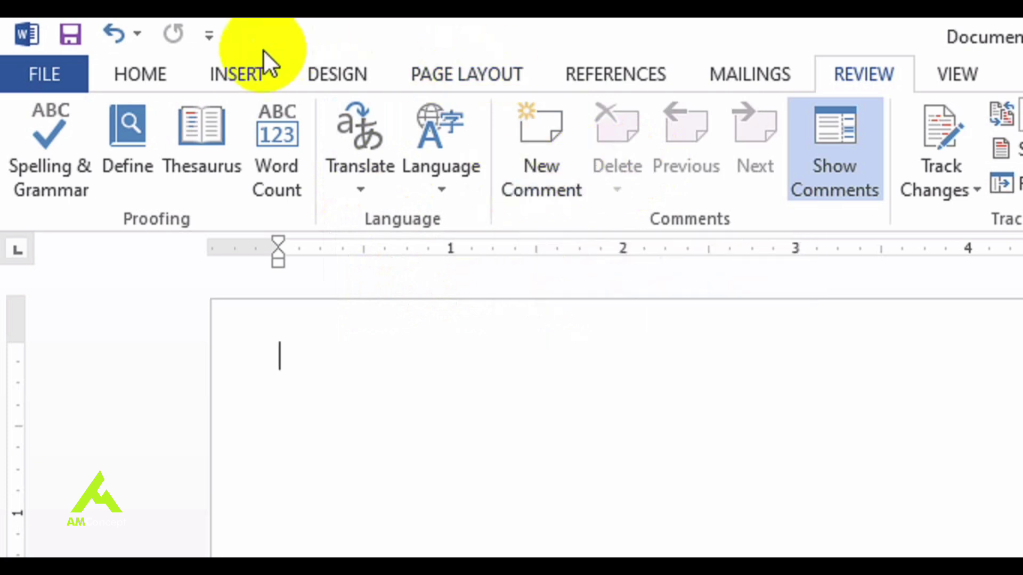
pyautogui.click(241, 61)
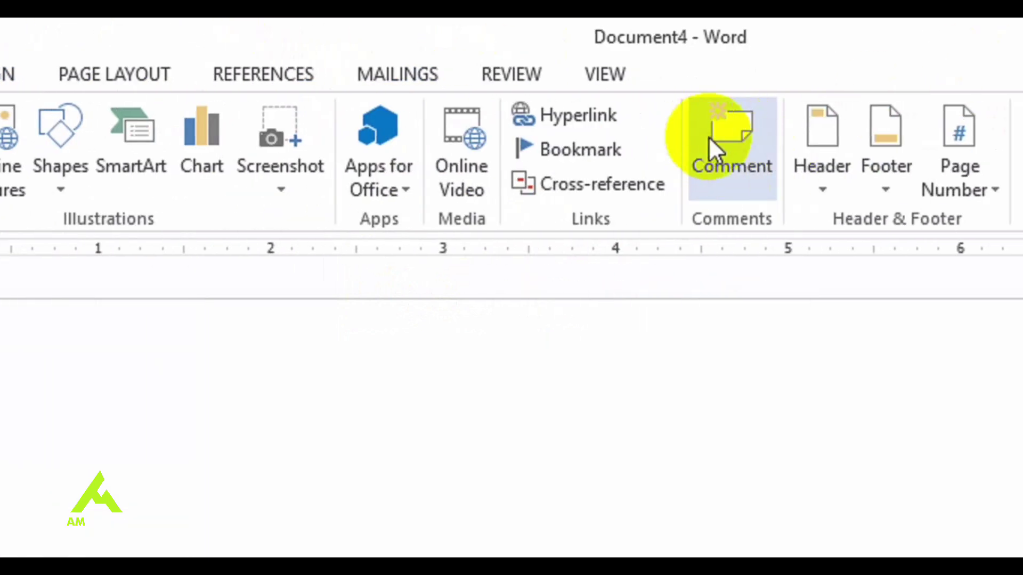
pyautogui.click(510, 69)
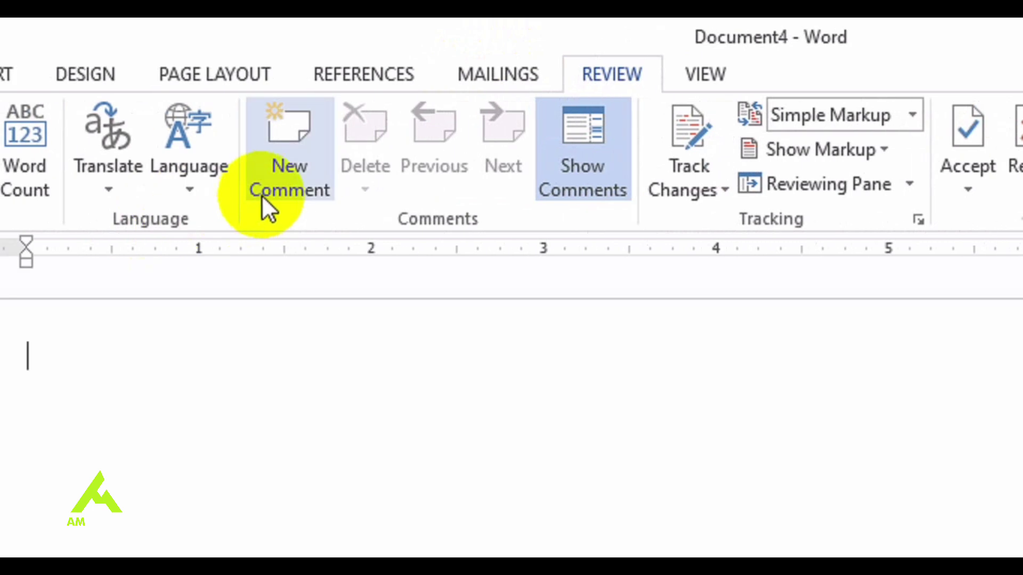
pyautogui.click(230, 74)
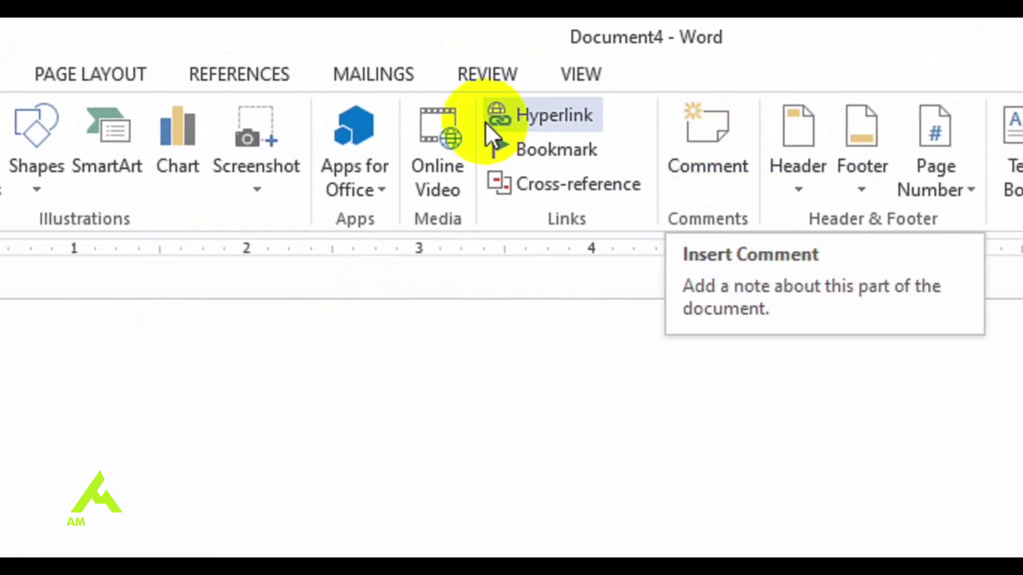
pyautogui.click(510, 67)
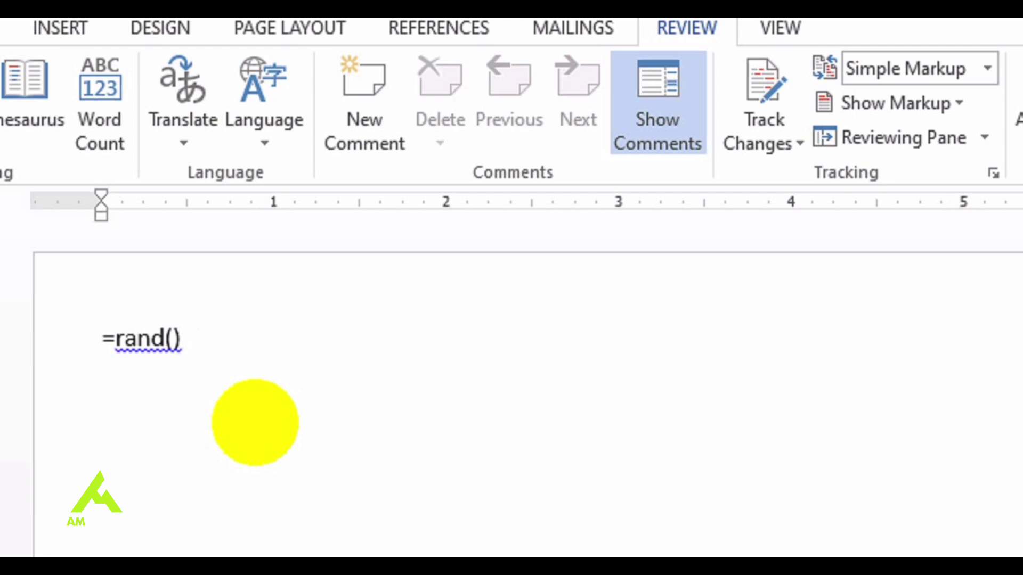
pyautogui.press('Return')
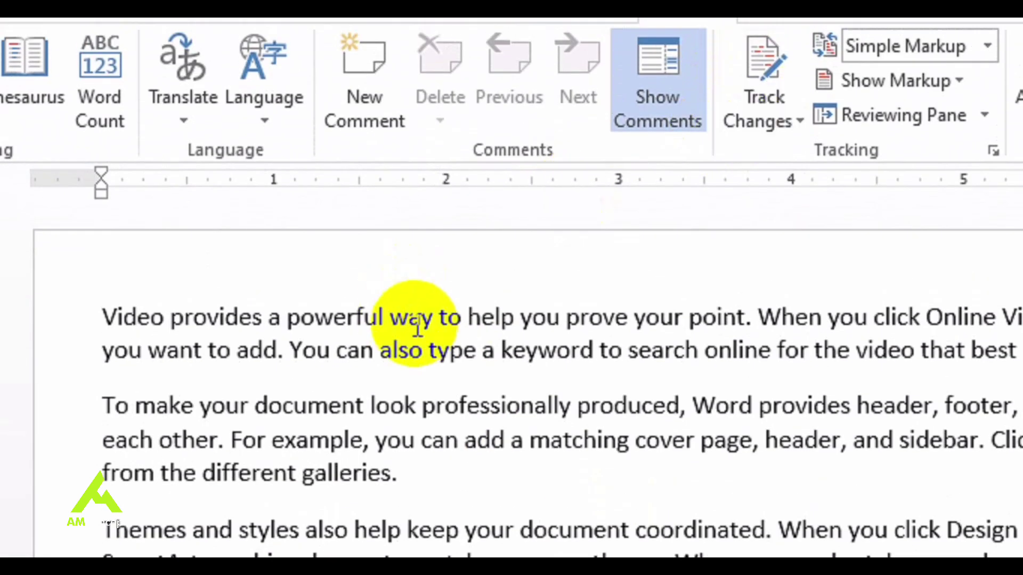
# Step: Comment 'Put you' on 'way to help you prove your' and add a comment on 'sidebar'
pyautogui.moveTo(423, 115); pyautogui.dragTo(687, 128)
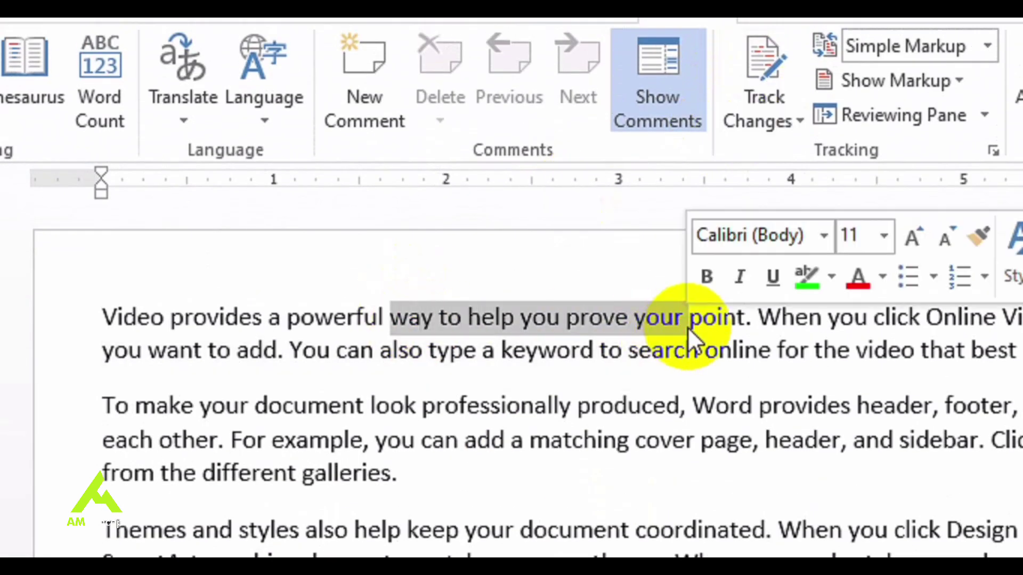
pyautogui.click(370, 86)
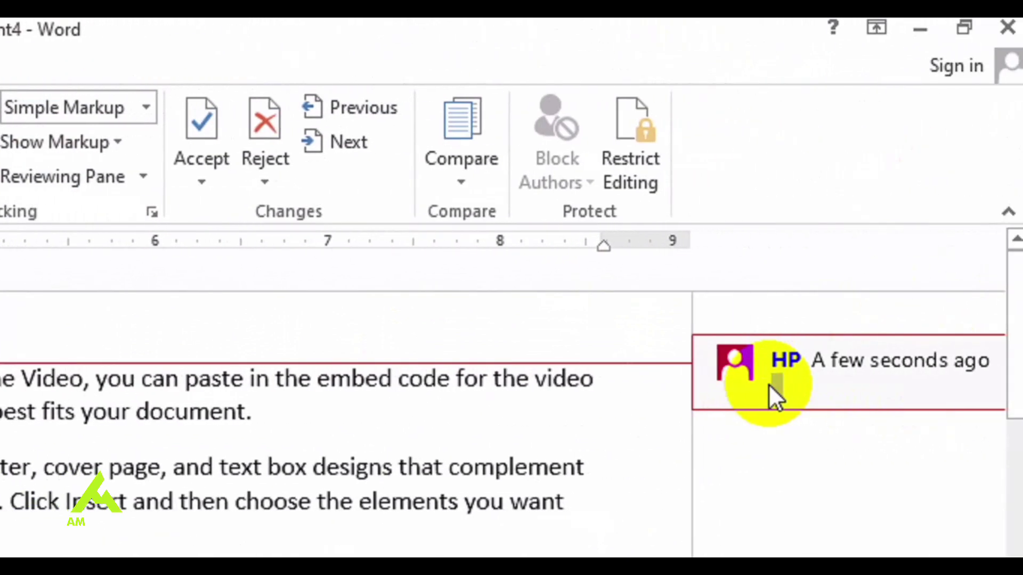
pyautogui.write('Put your comment her')
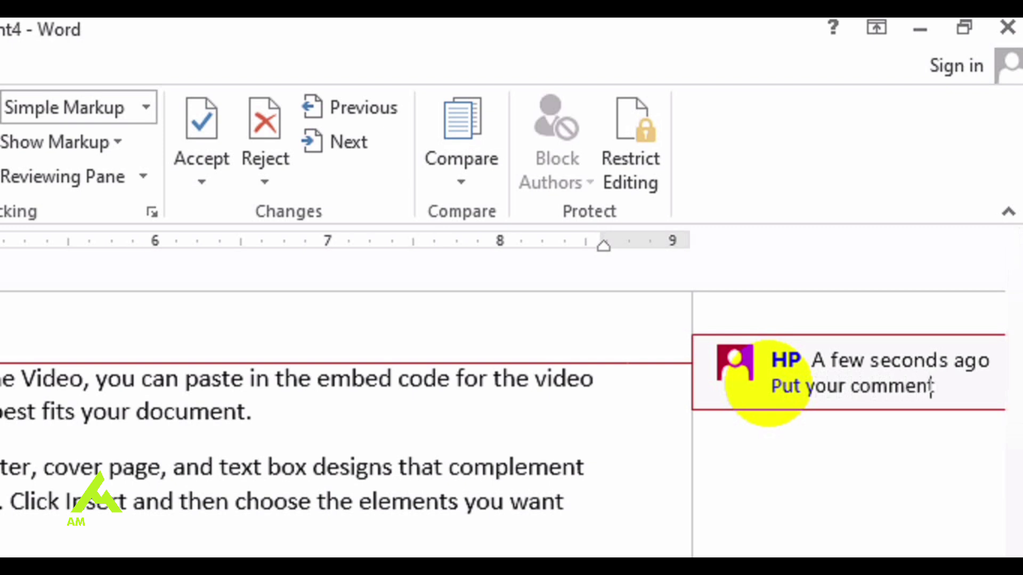
pyautogui.doubleClick(198, 402)
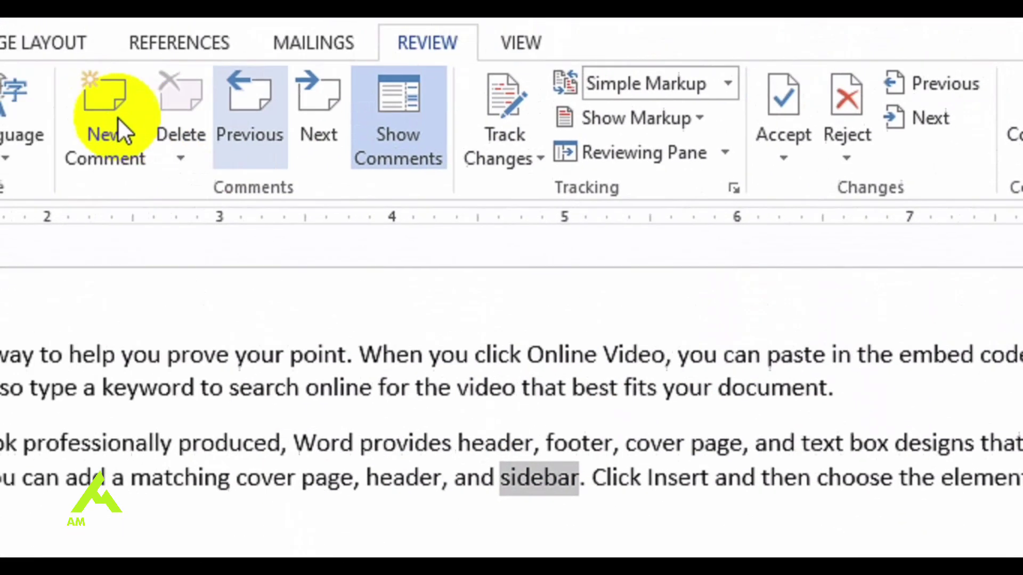
pyautogui.click(118, 116)
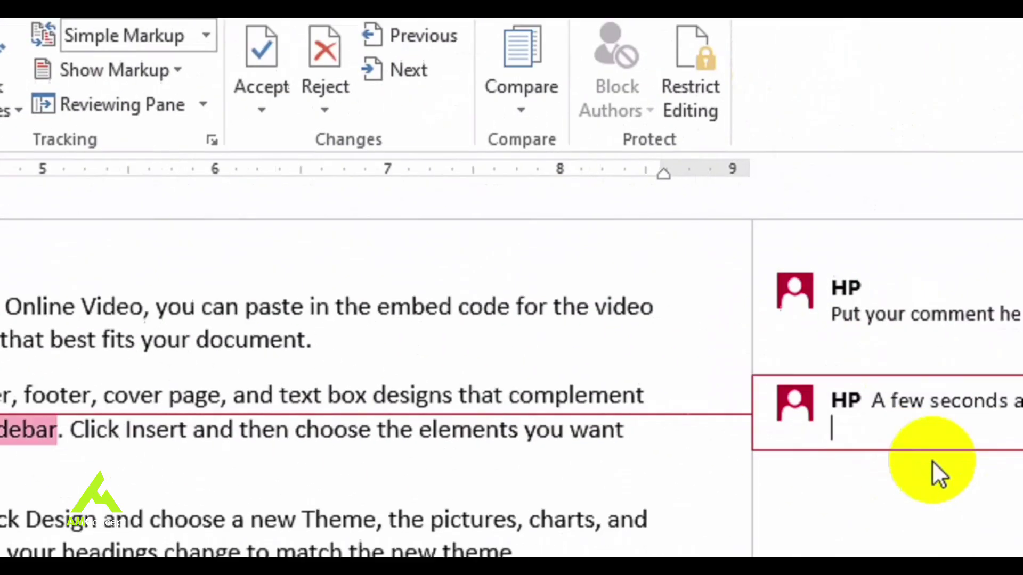
pyautogui.press('BackSpace')
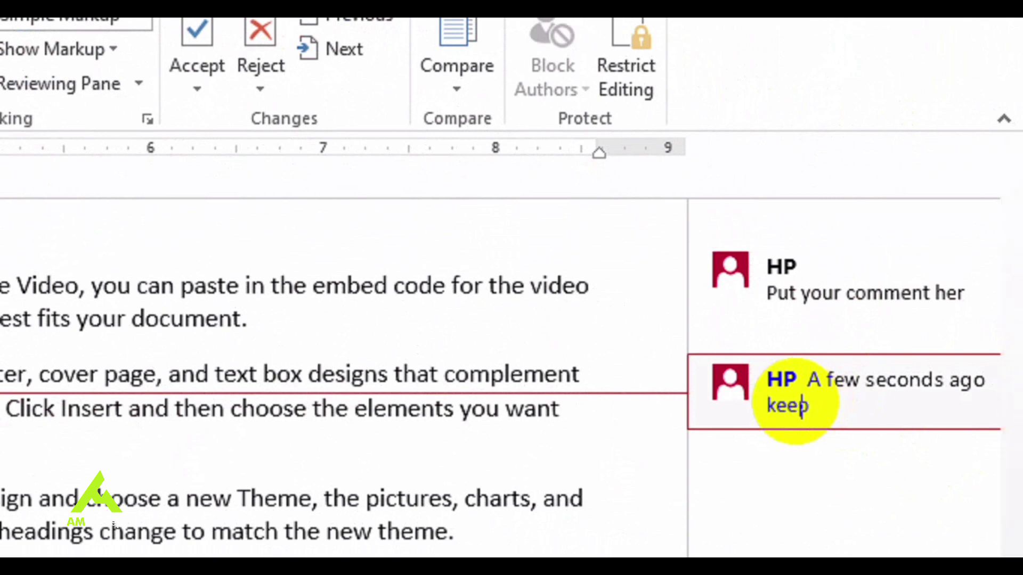
pyautogui.write('t')
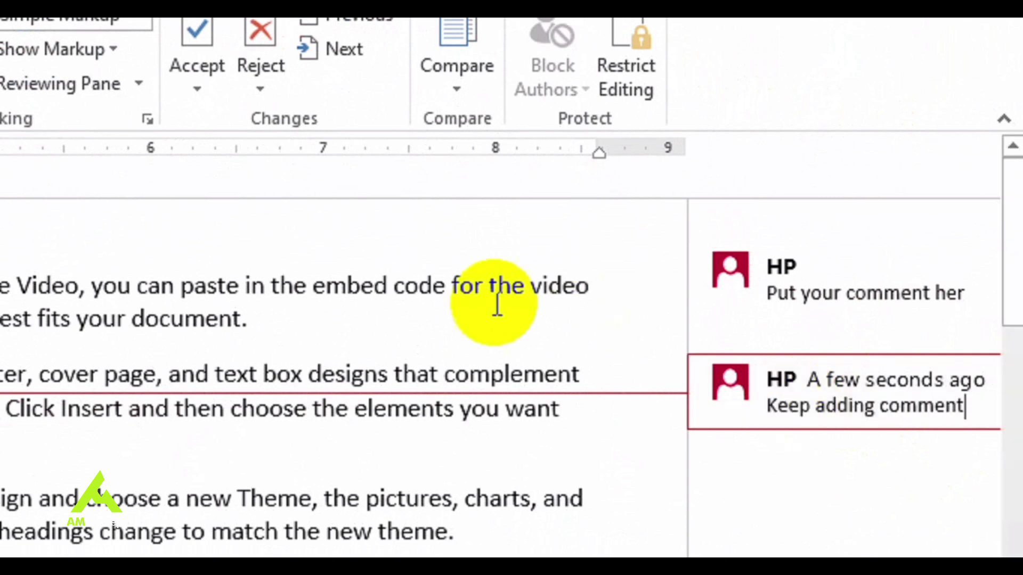
pyautogui.click(527, 392)
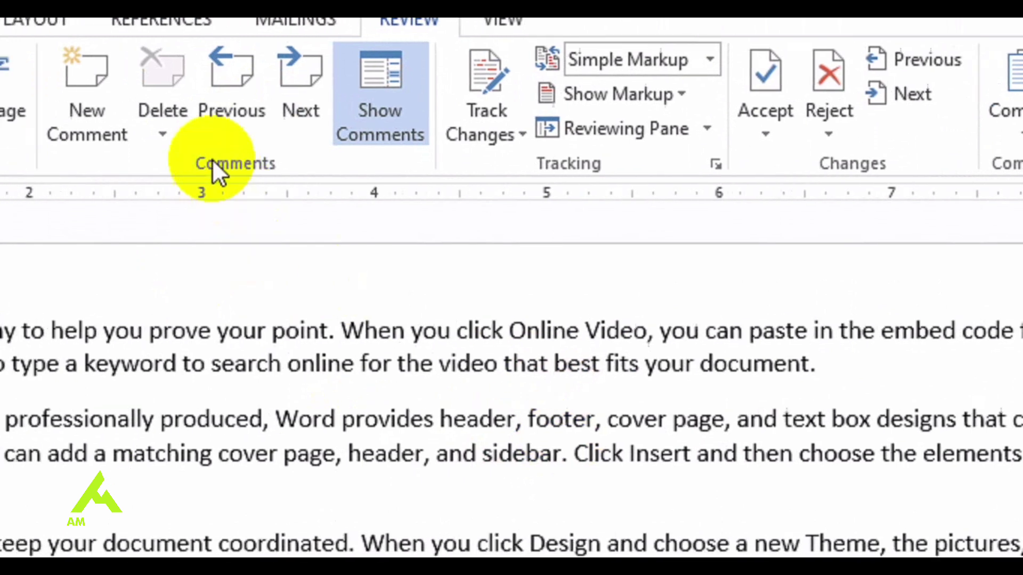
# Step: Browse the comments with Next and Previous, ending with the cursor after 'sidebar'
pyautogui.click(273, 126)
pyautogui.click(260, 153)
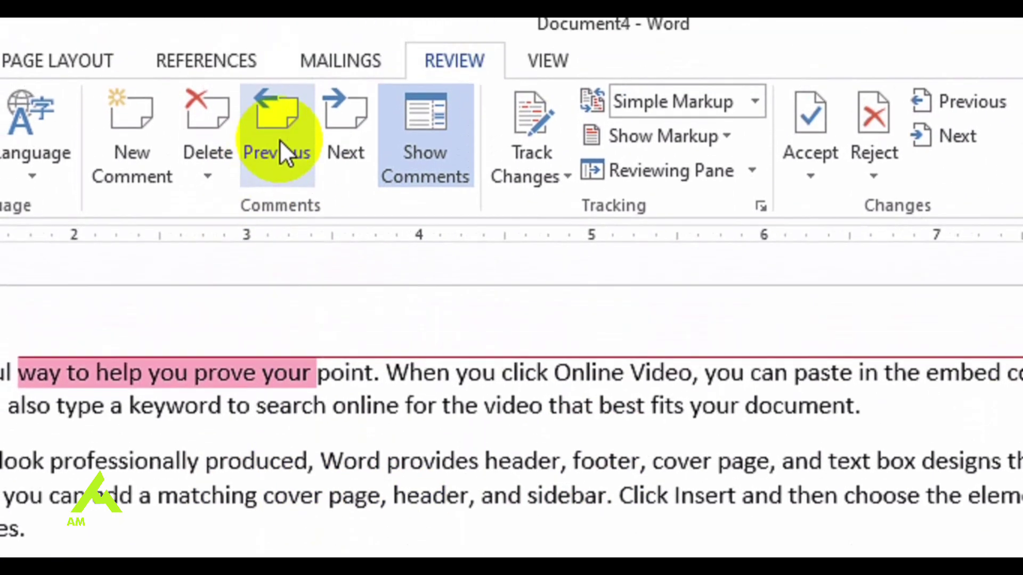
pyautogui.click(271, 80)
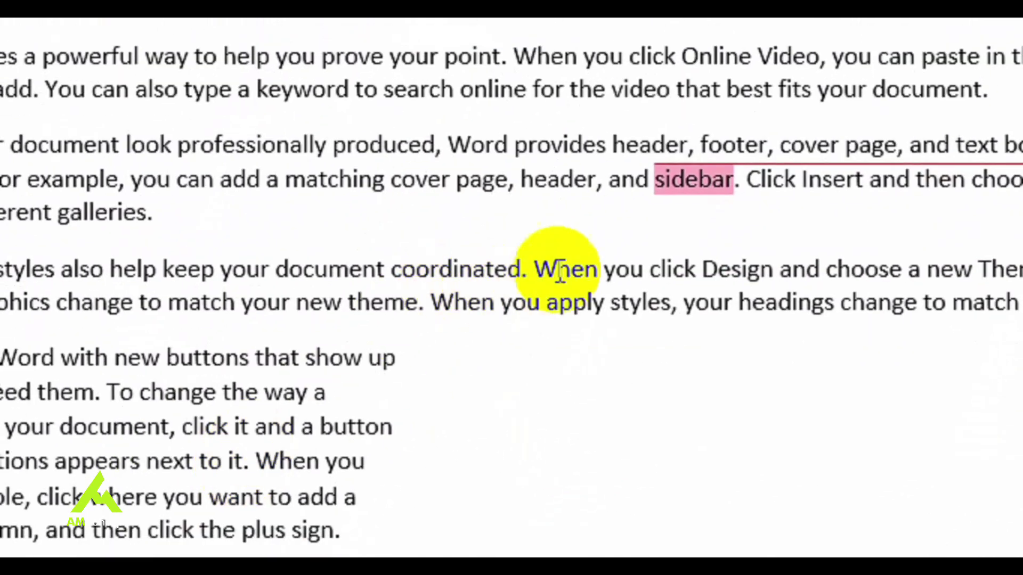
pyautogui.click(704, 196)
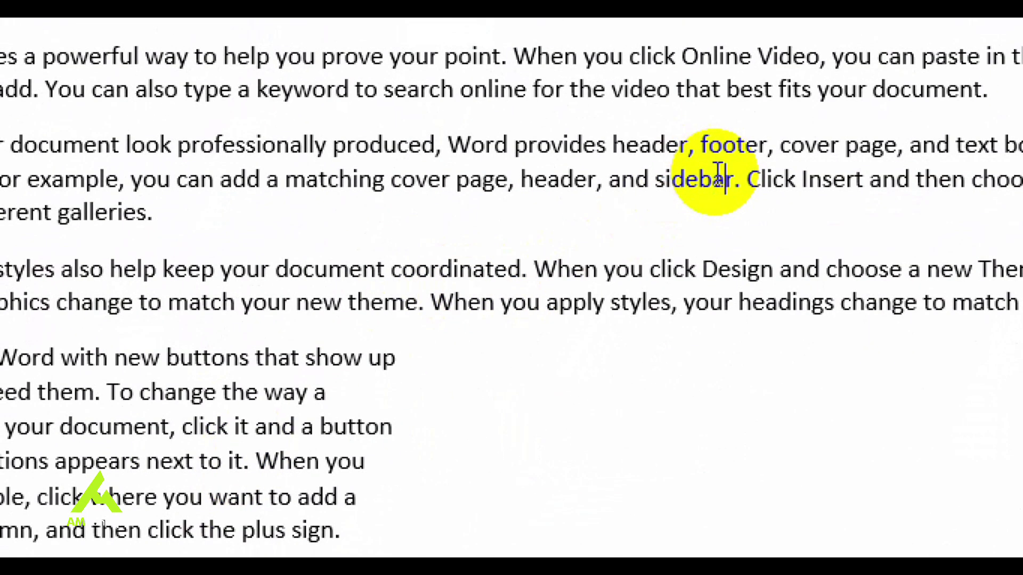
# Step: Trim 'sidebar' to 'side', accept all changes, and open Restrict Editing
pyautogui.press('BackSpace')
pyautogui.press('BackSpace')
pyautogui.press('BackSpace')
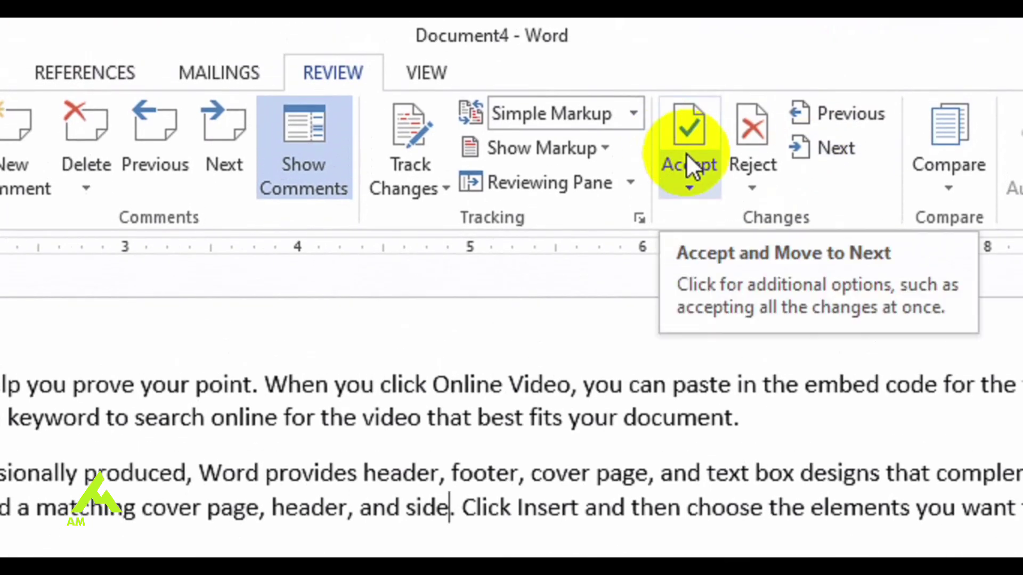
pyautogui.click(686, 160)
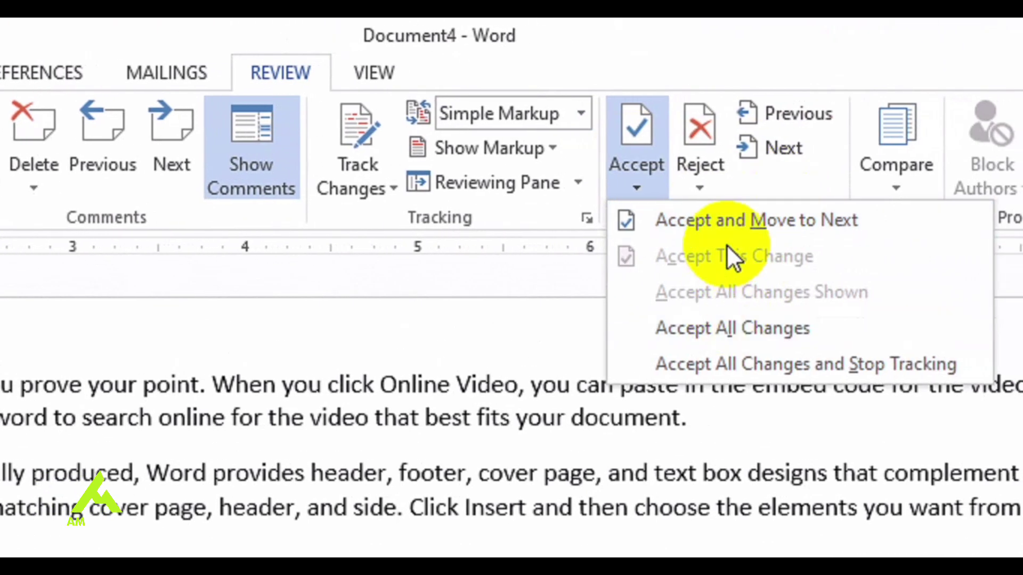
pyautogui.click(766, 325)
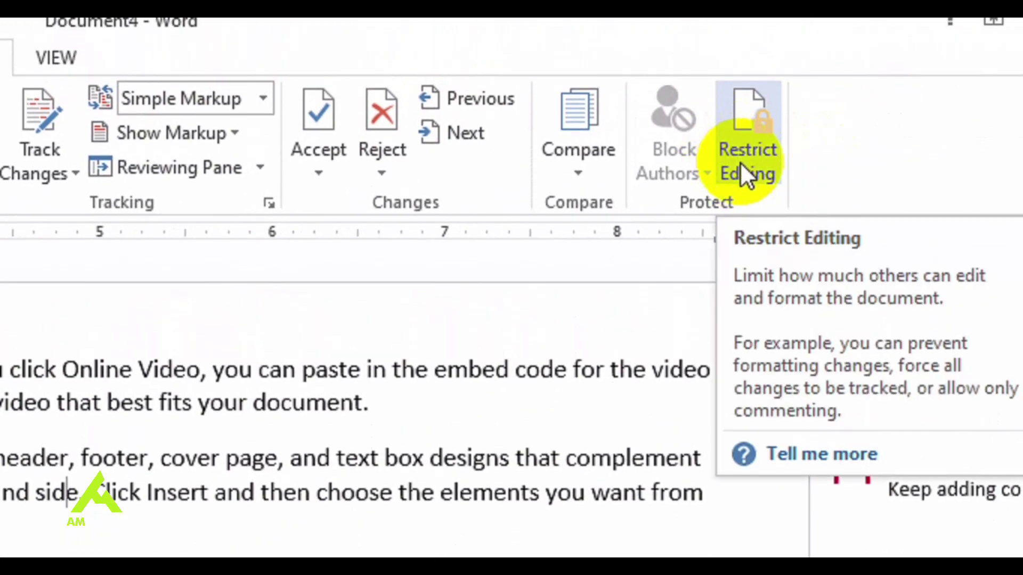
pyautogui.click(740, 162)
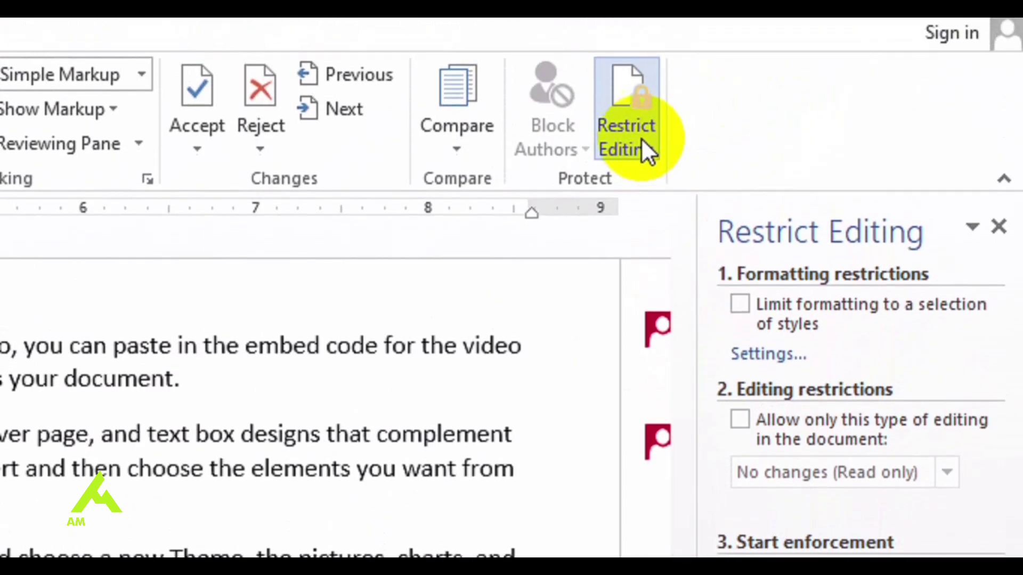
# Step: Encrypt the document with a password from File > Info > Protect Document, confirming it twice
pyautogui.click(46, 67)
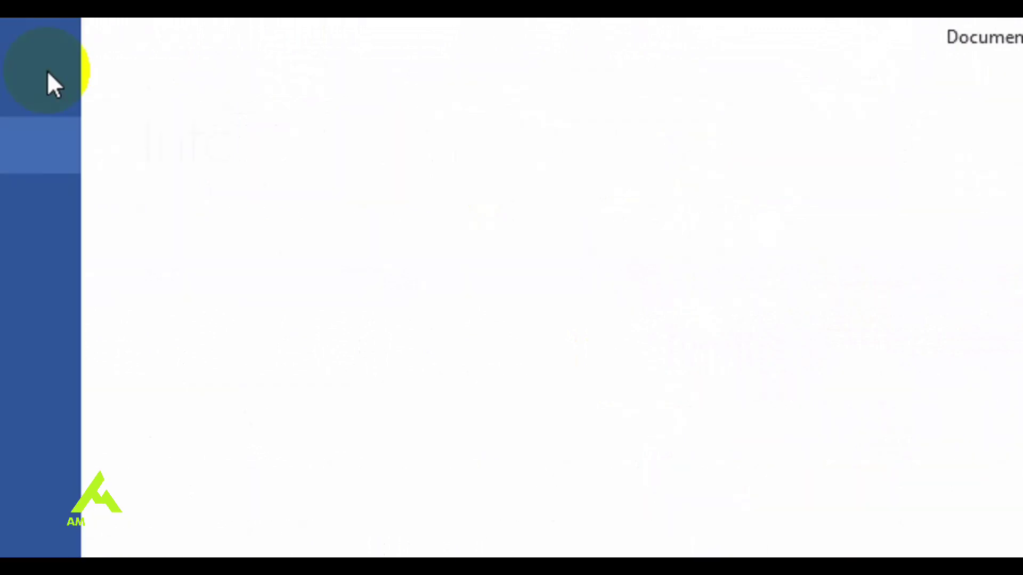
pyautogui.click(331, 289)
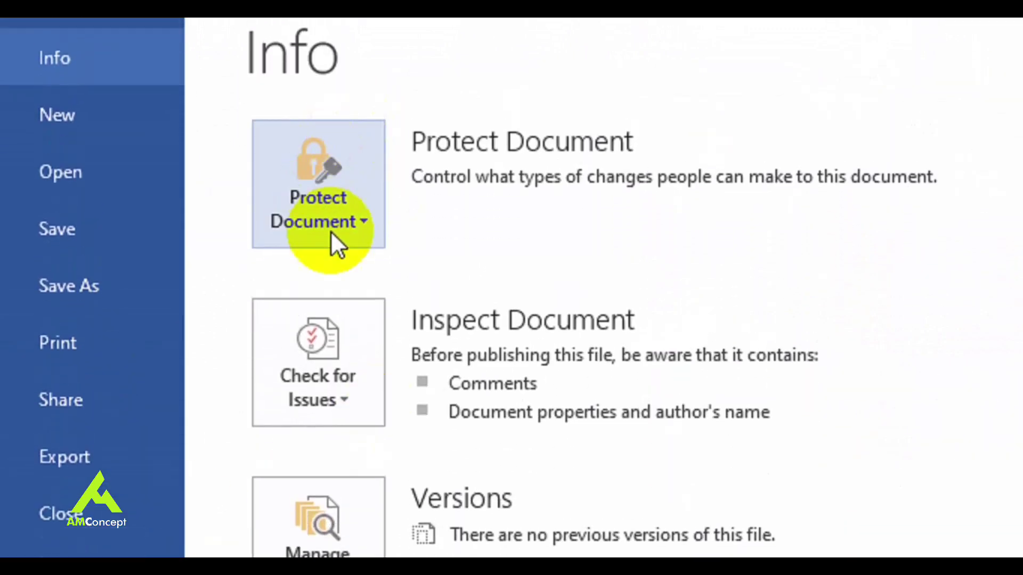
pyautogui.click(367, 219)
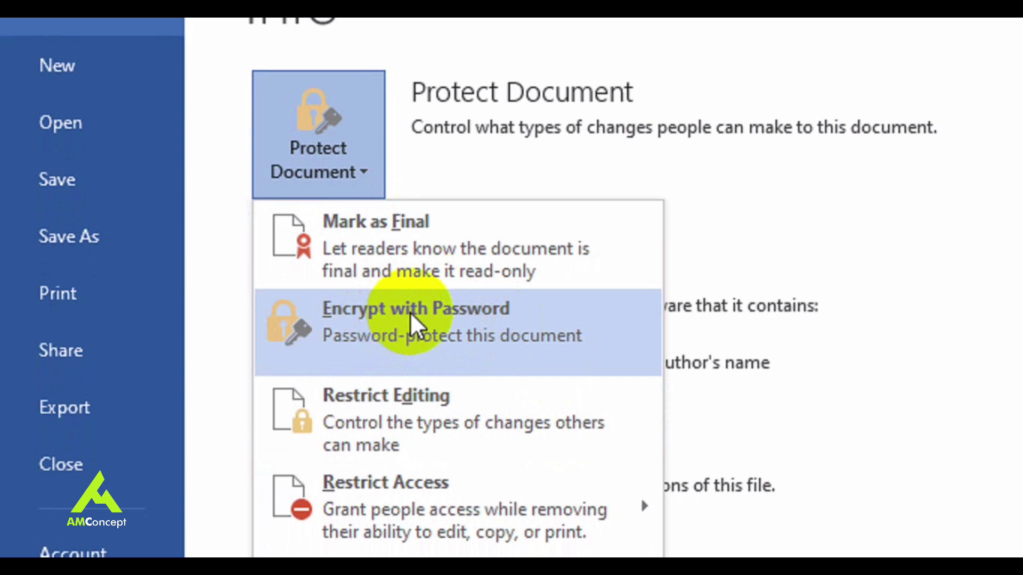
pyautogui.click(441, 320)
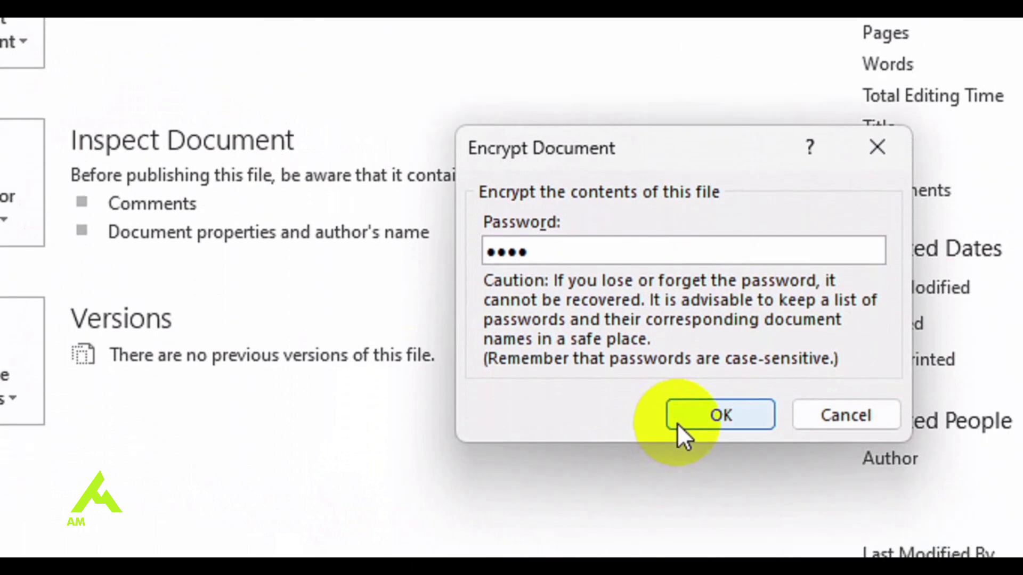
pyautogui.click(679, 515)
pyautogui.write('1234')
pyautogui.click(675, 421)
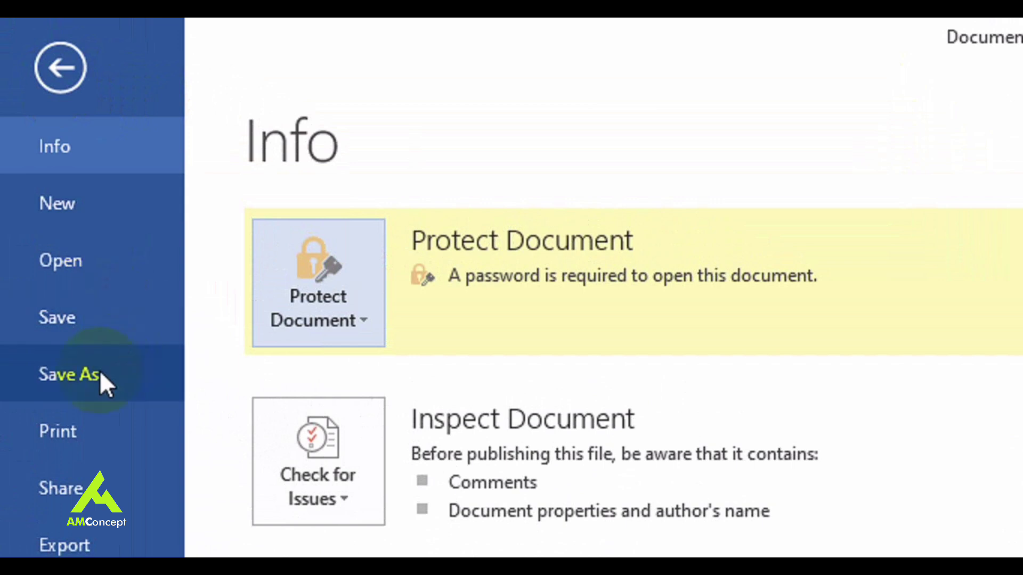
# Step: Save the document to the Desktop folder with the file name 'text'
pyautogui.click(100, 374)
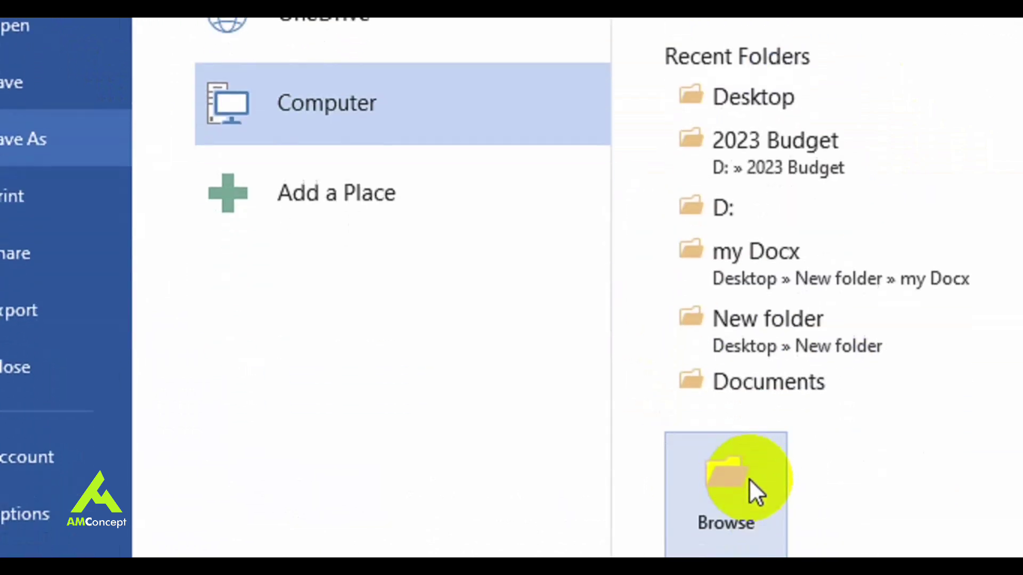
pyautogui.click(749, 479)
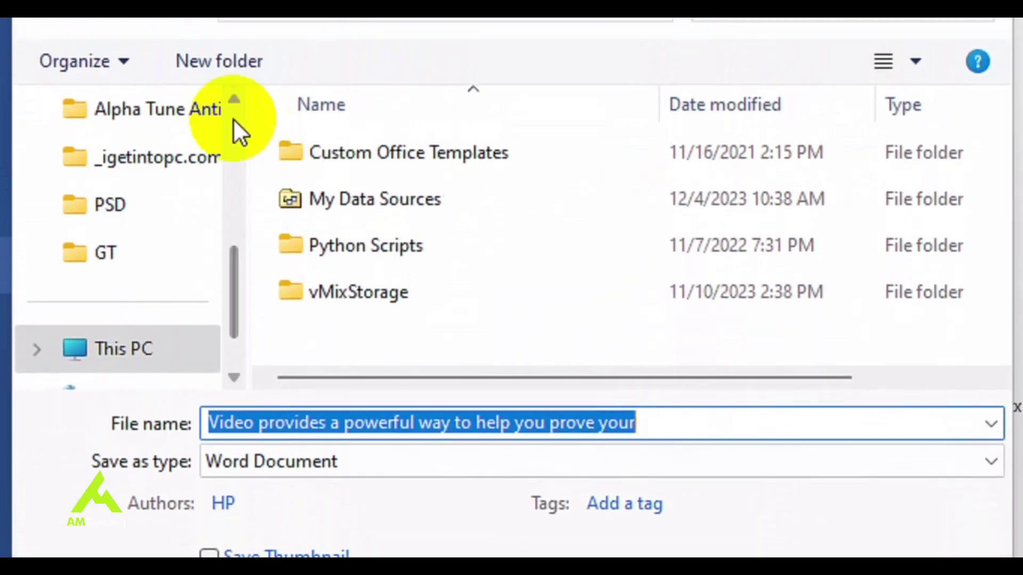
pyautogui.scroll(2, 203, 240)
pyautogui.click(157, 299)
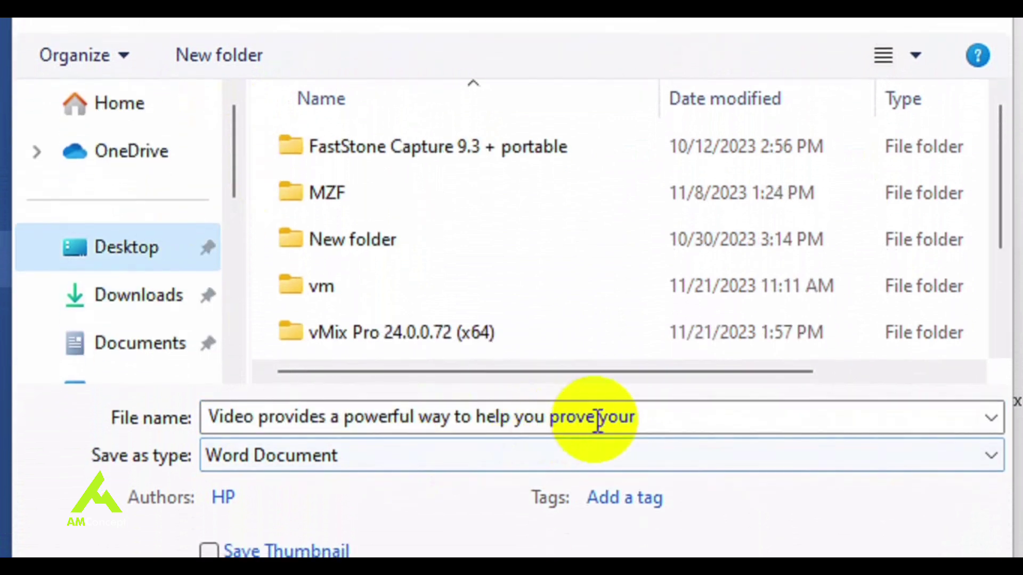
pyautogui.click(597, 420)
pyautogui.write('text')
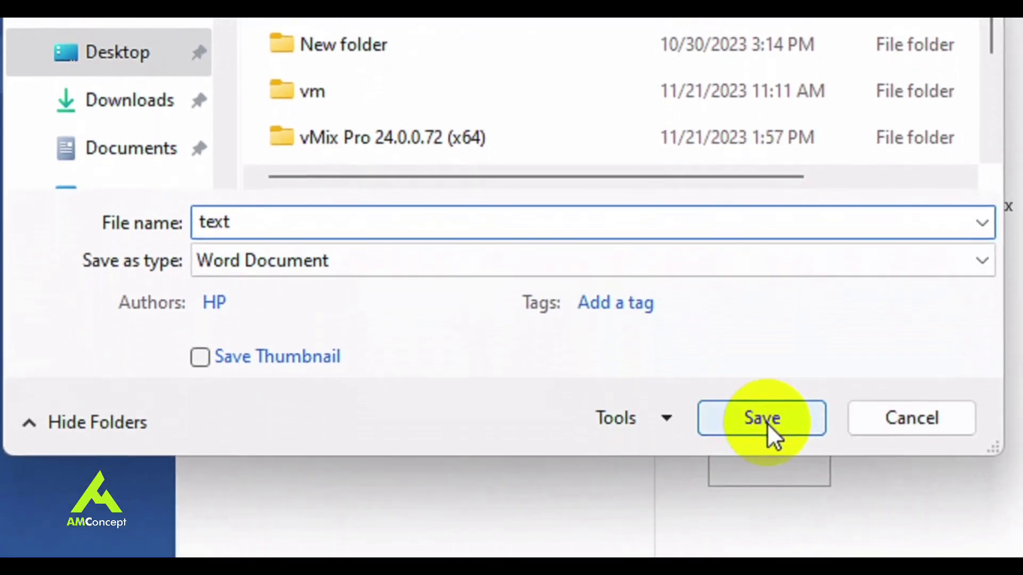
pyautogui.click(770, 507)
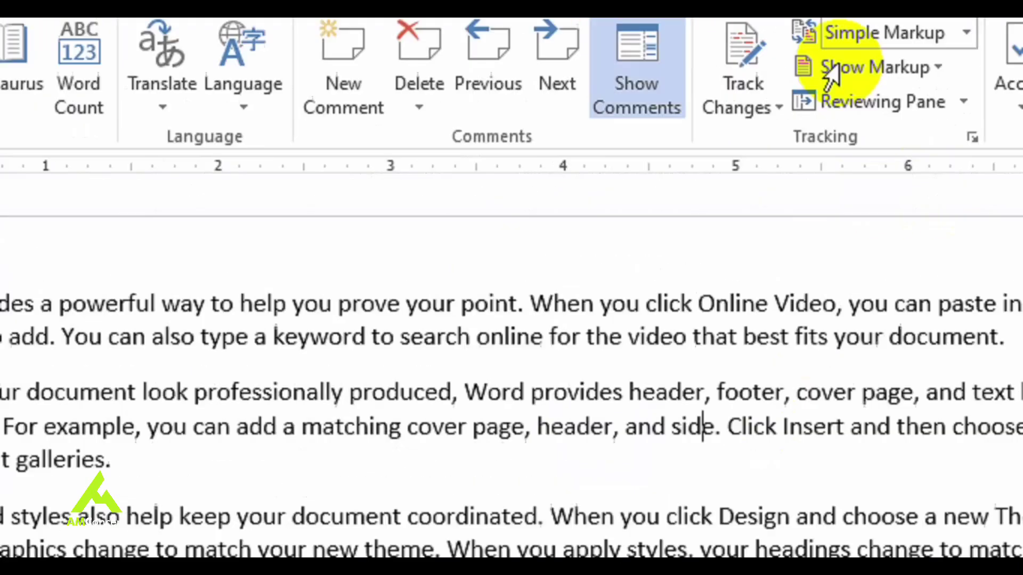
# Step: Close the text document plus Document3, Document2 and Document1, choosing Don't Save for the untitled ones
pyautogui.click(889, 152)
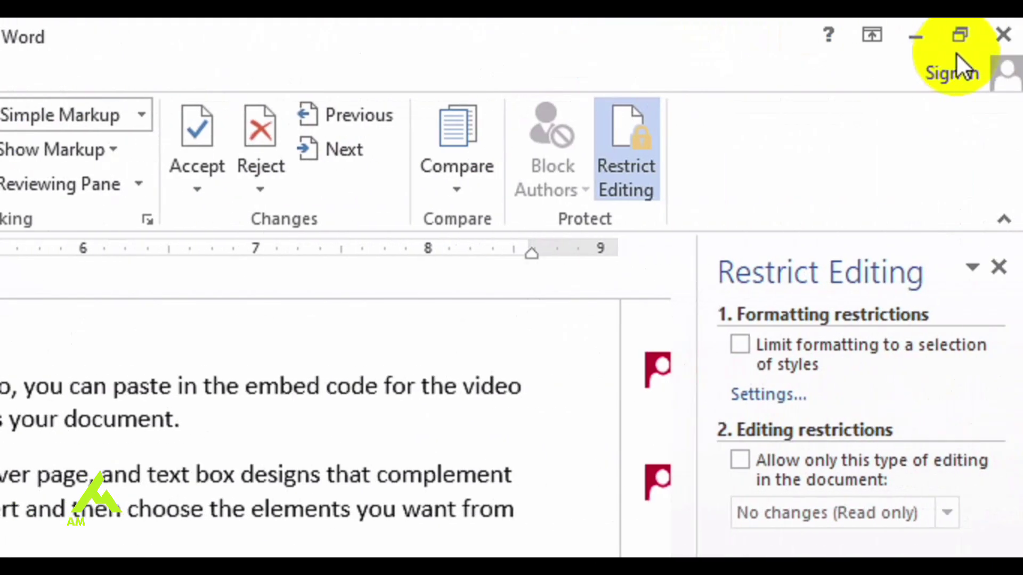
pyautogui.click(1003, 36)
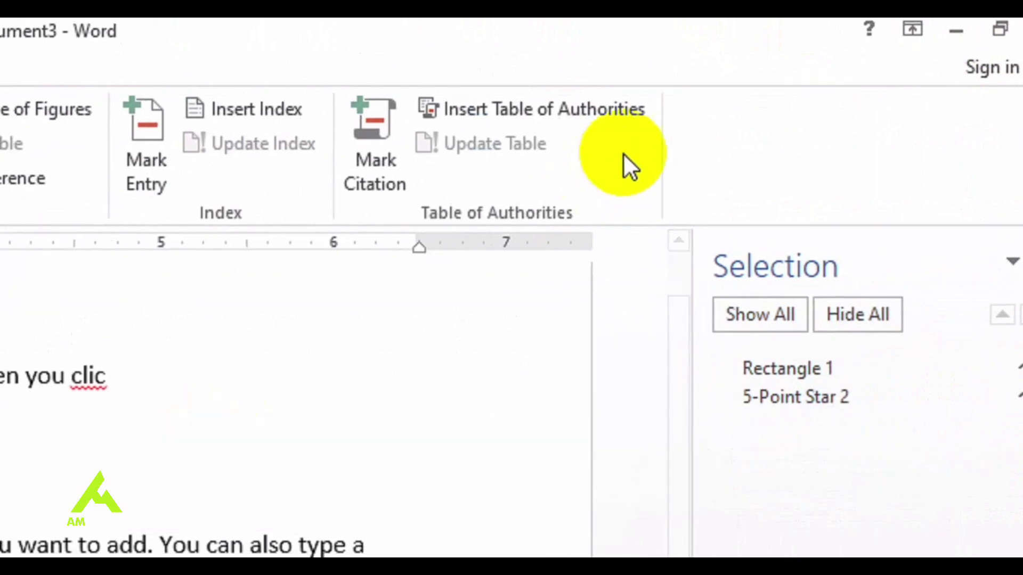
pyautogui.click(1002, 38)
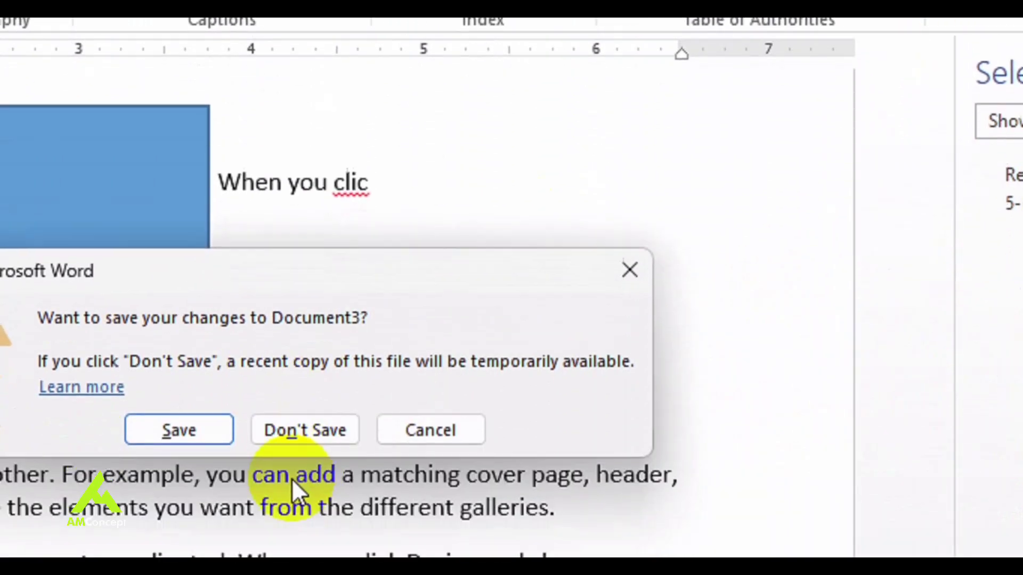
pyautogui.click(311, 411)
pyautogui.click(998, 37)
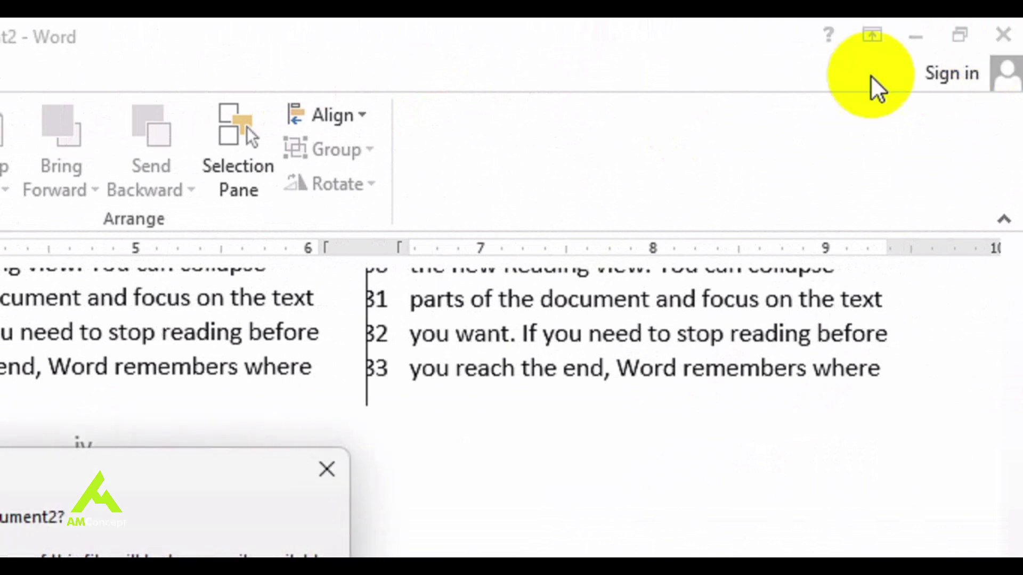
pyautogui.click(213, 459)
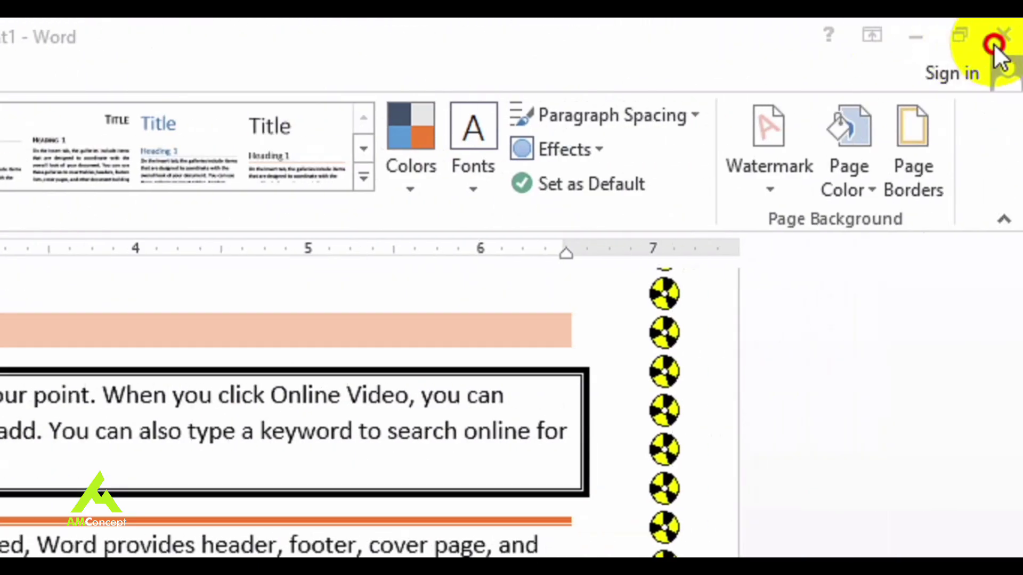
pyautogui.click(993, 43)
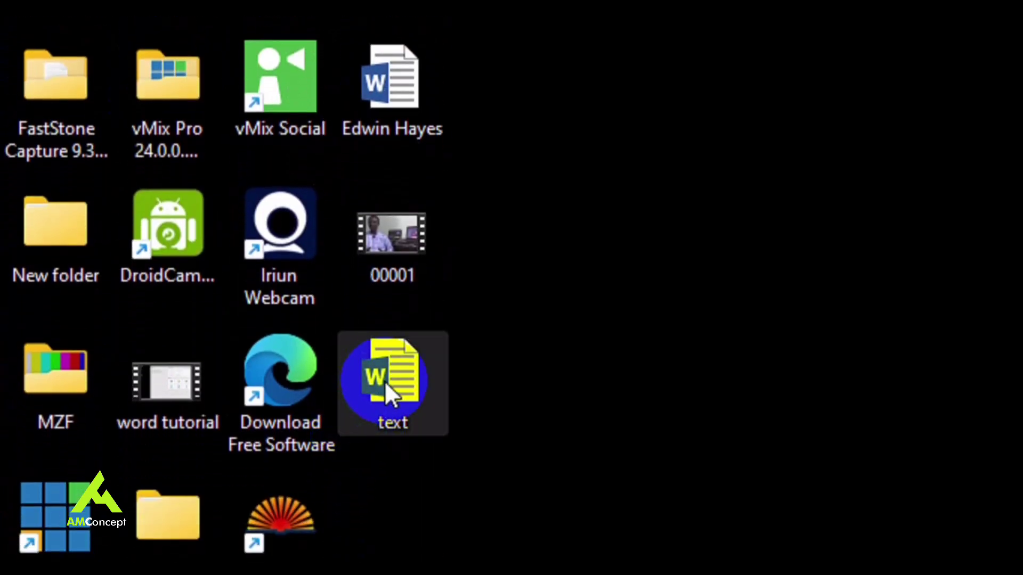
# Step: Open text.docx from the Desktop and enter its password to unlock it
pyautogui.doubleClick(387, 383)
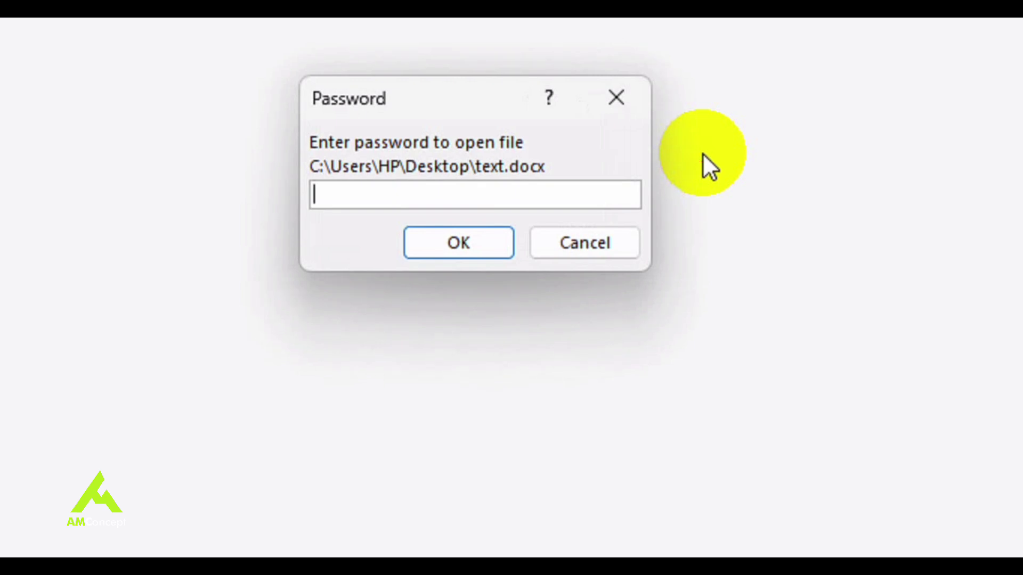
pyautogui.write('234')
pyautogui.press('Return')
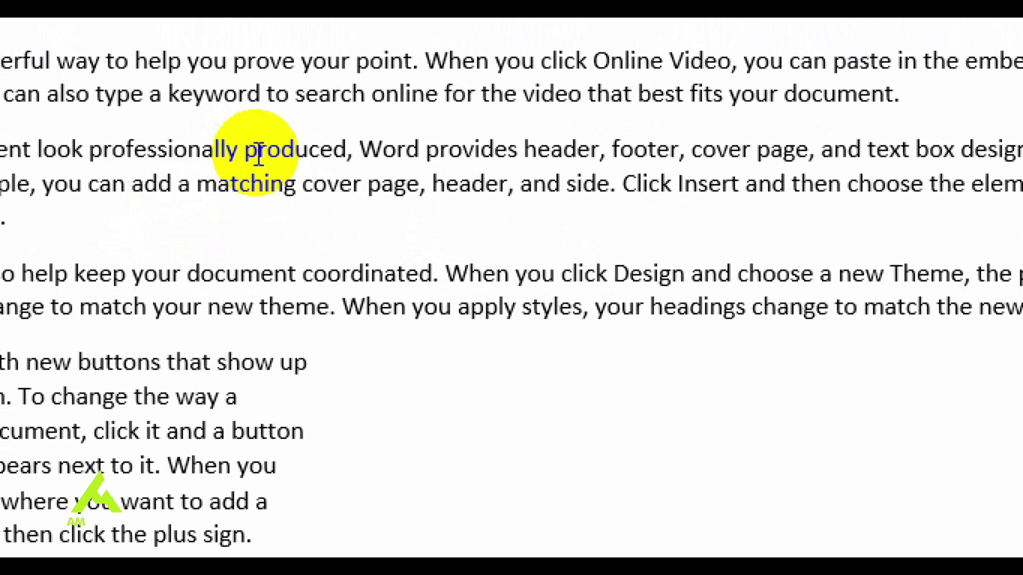
# Step: Cycle through Read Mode, Print Layout, Web Layout and Outline views, back to Print Layout, then toggle the ruler
pyautogui.click(547, 69)
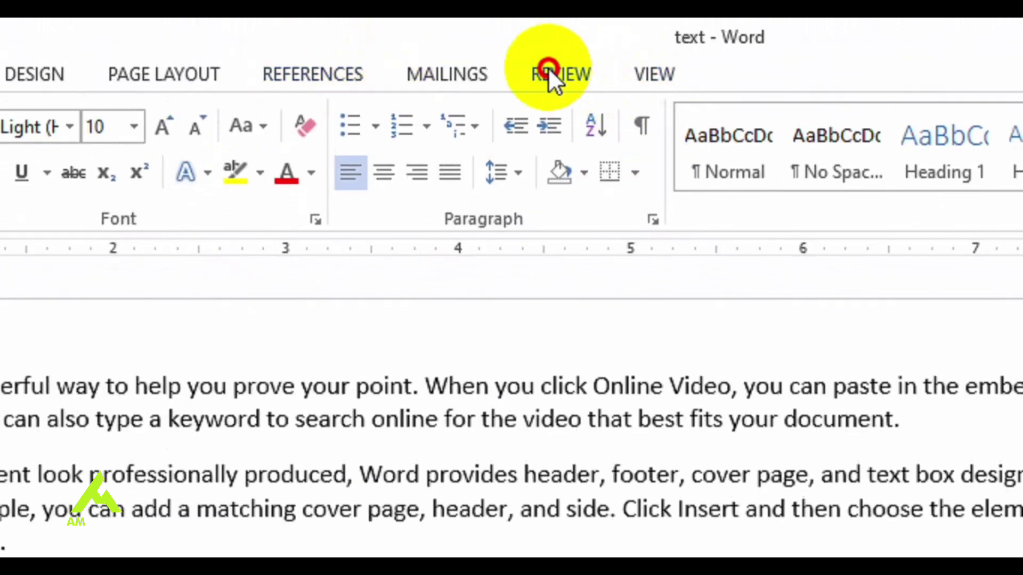
pyautogui.click(666, 79)
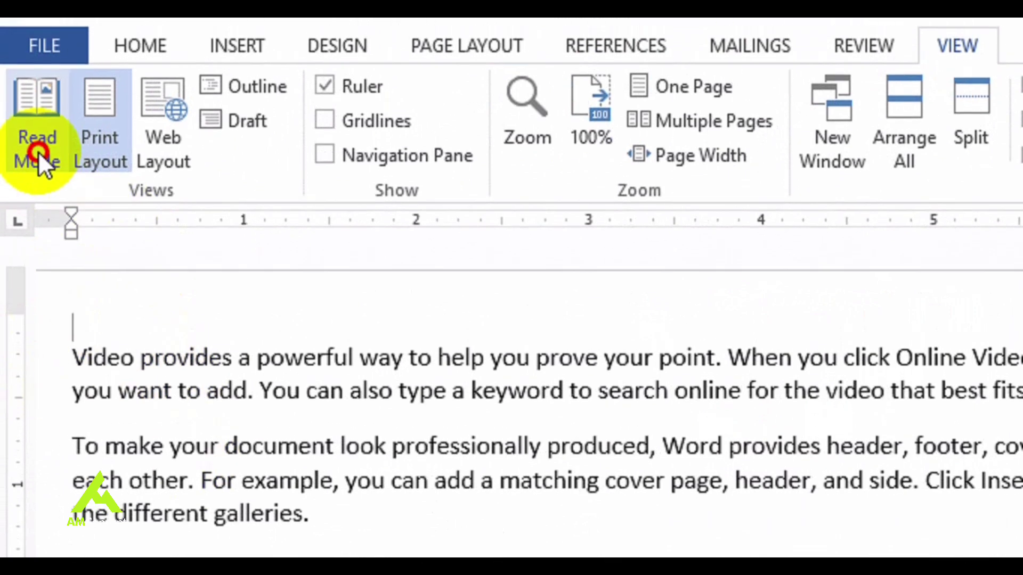
pyautogui.click(38, 131)
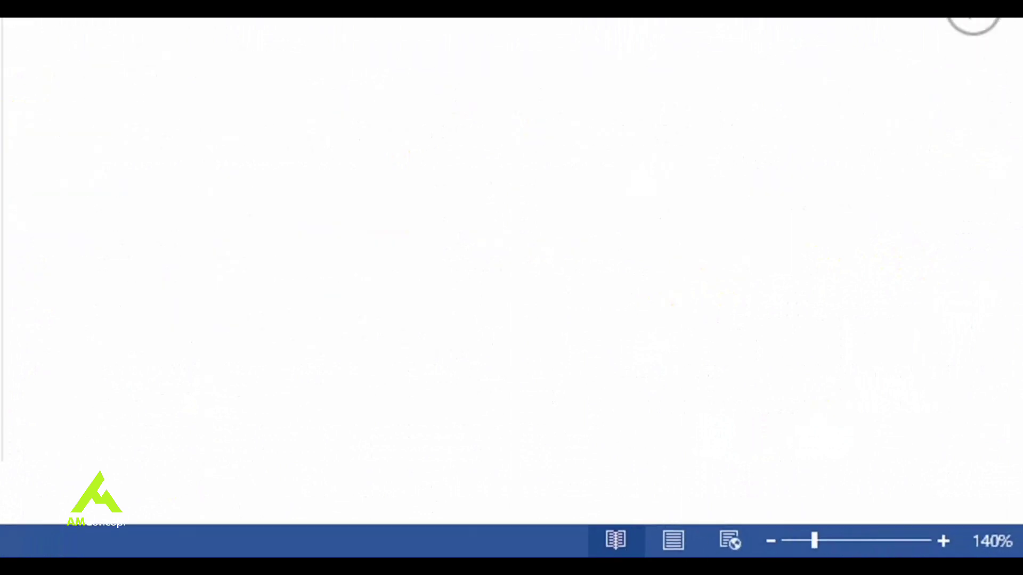
pyautogui.click(661, 539)
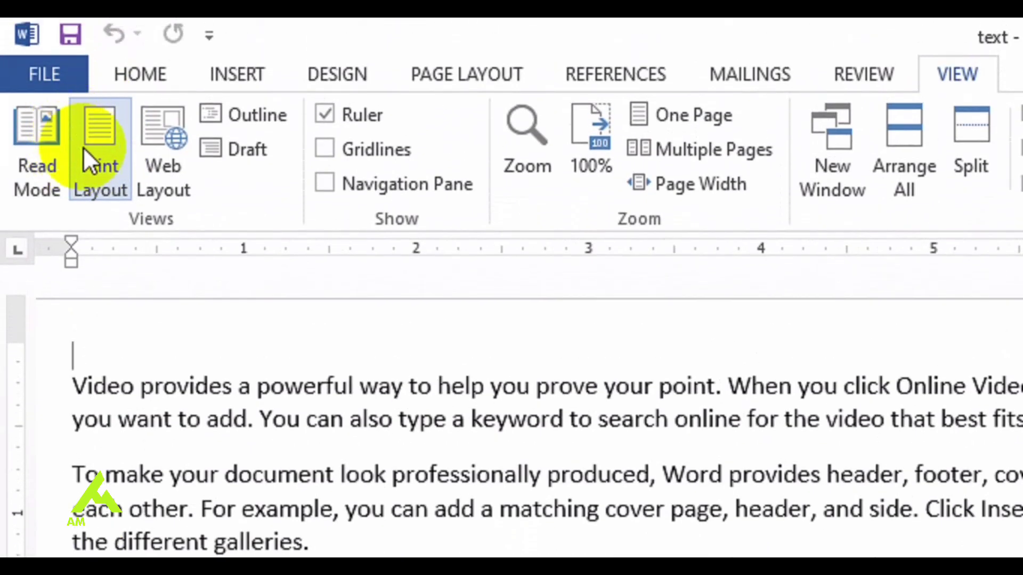
pyautogui.click(152, 166)
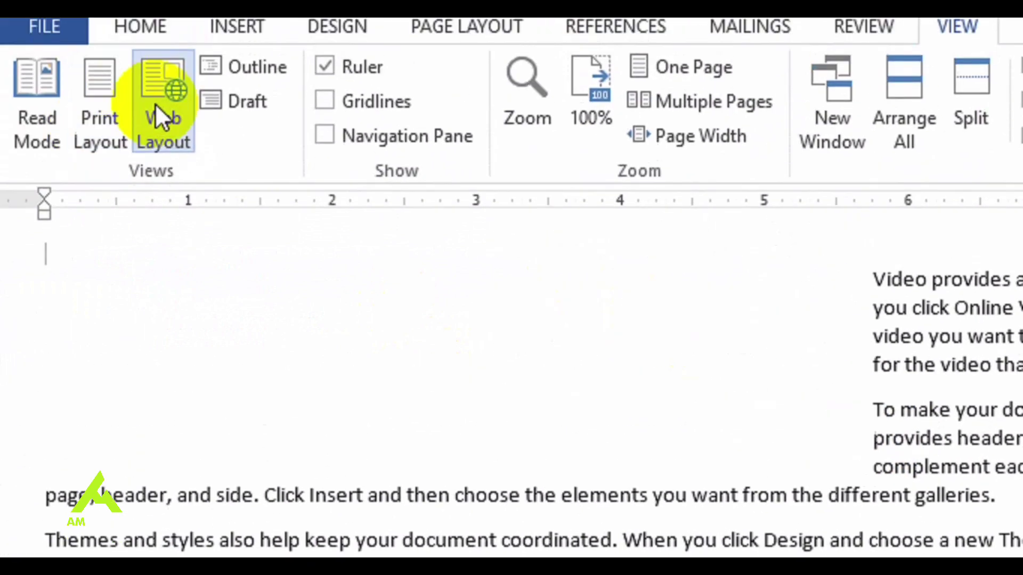
pyautogui.click(251, 126)
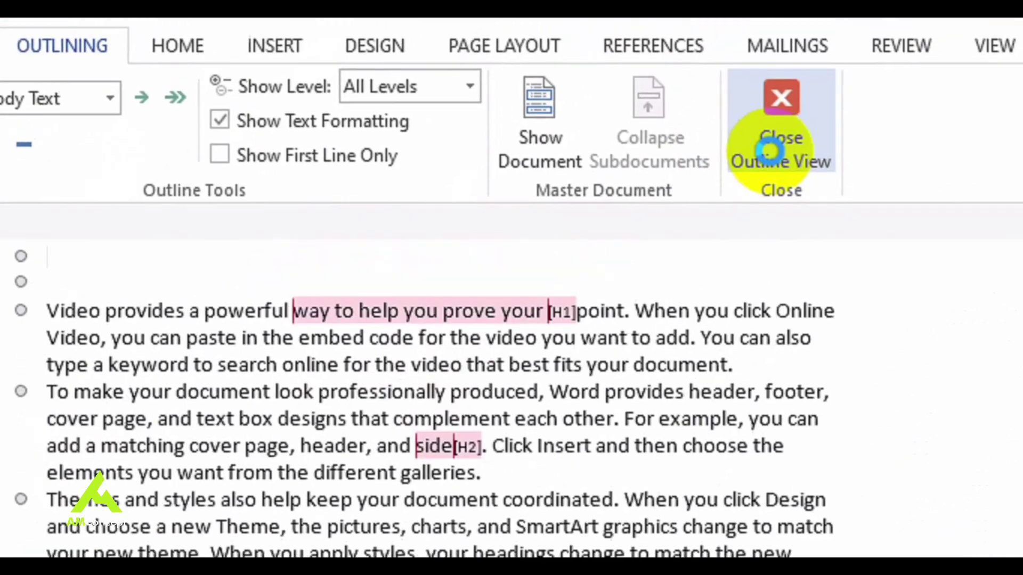
pyautogui.click(769, 152)
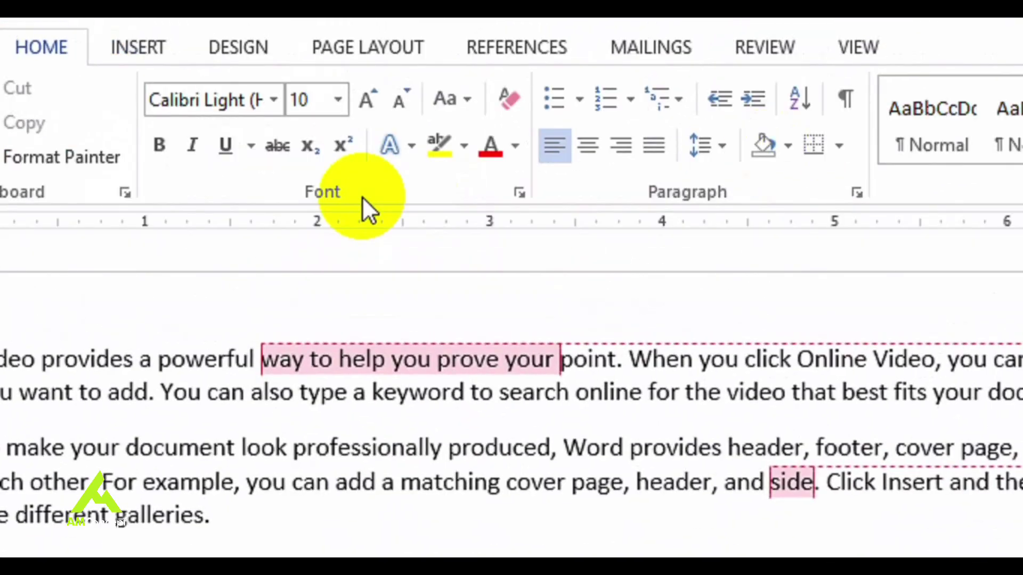
pyautogui.click(874, 48)
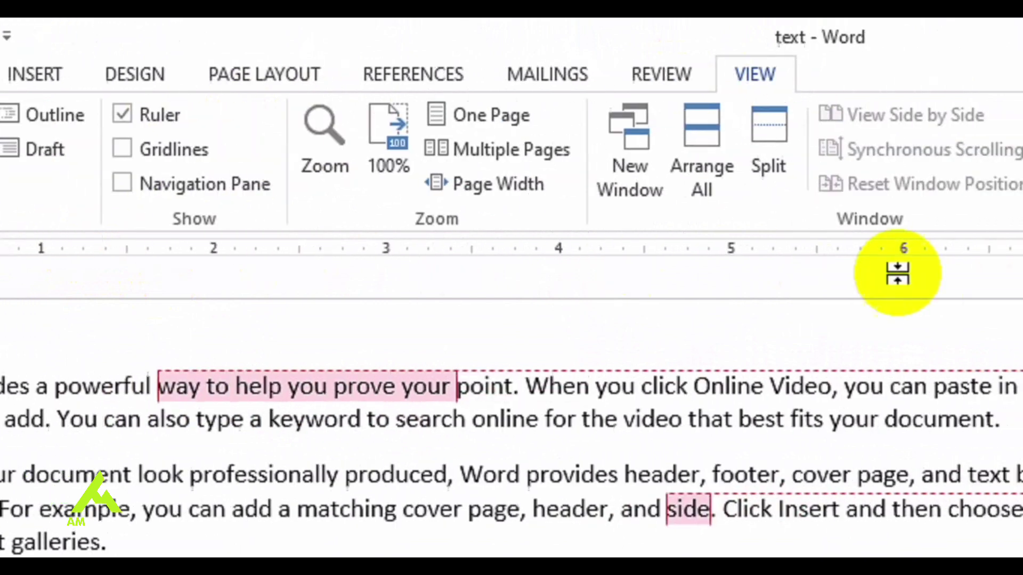
pyautogui.click(330, 111)
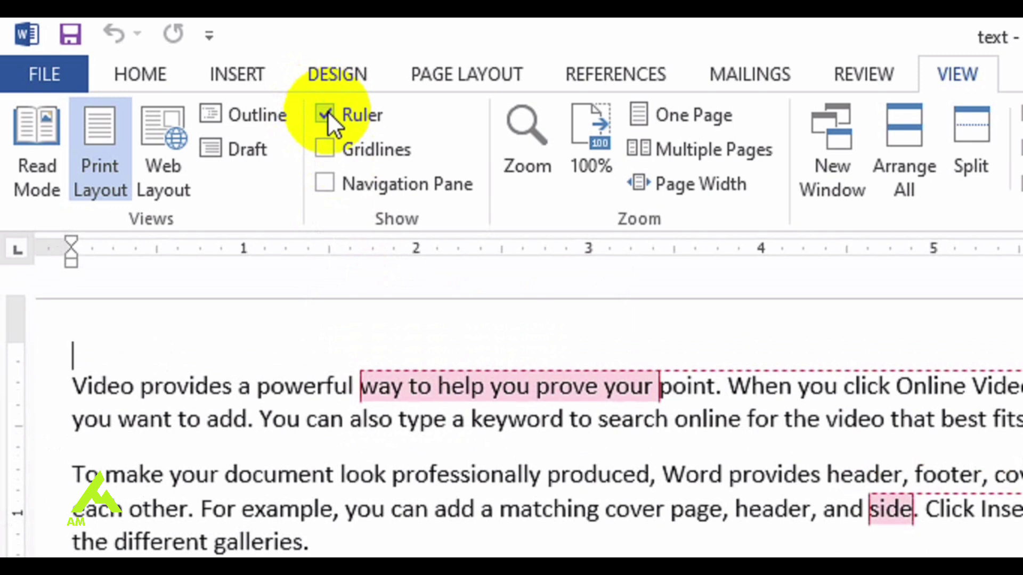
# Step: Toggle the Navigation Pane on and off, then turn on Gridlines
pyautogui.click(326, 183)
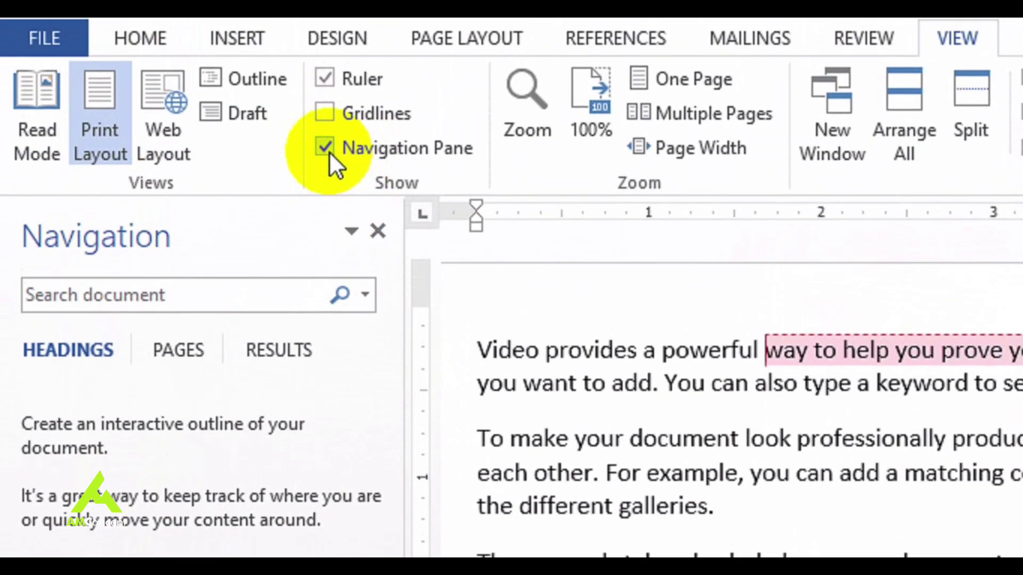
pyautogui.click(326, 149)
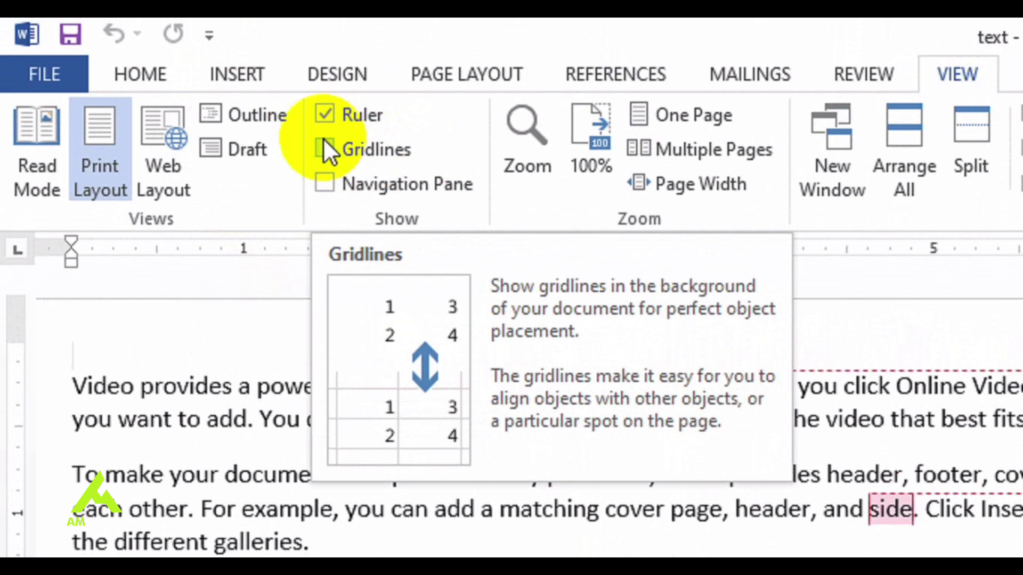
pyautogui.click(323, 140)
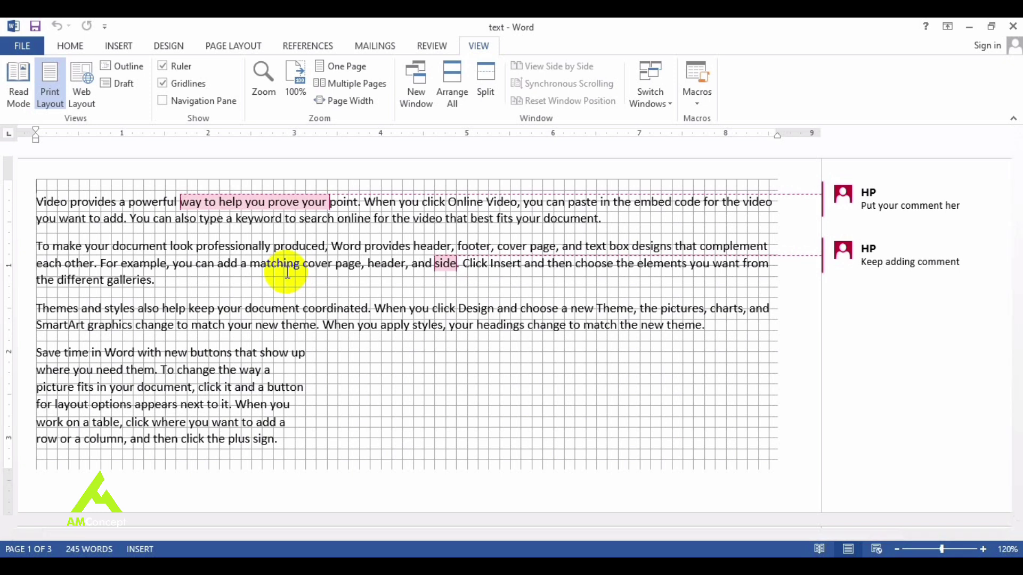
# Step: Set the document zoom to 75% in the Zoom dialog
pyautogui.click(260, 80)
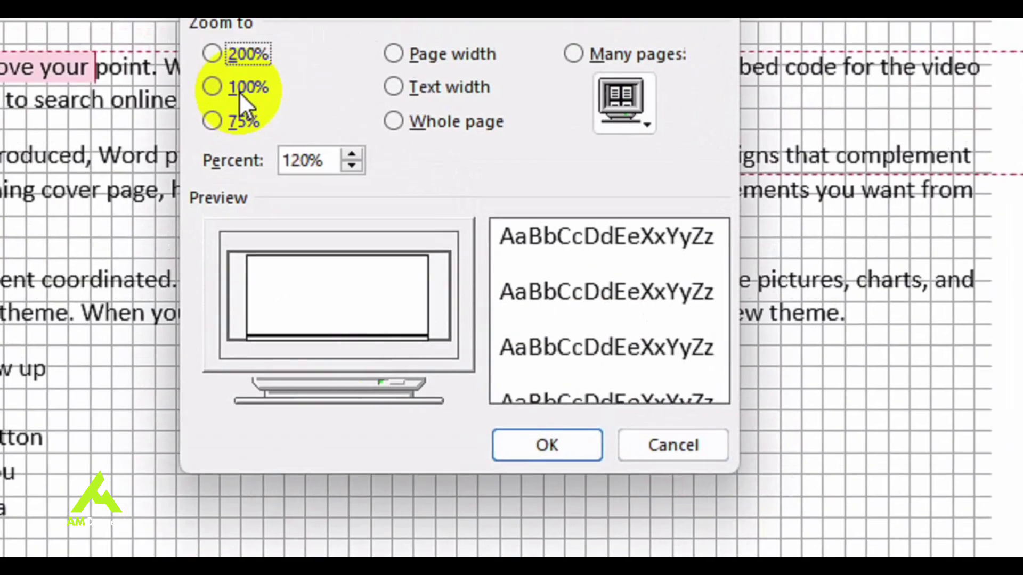
pyautogui.click(240, 89)
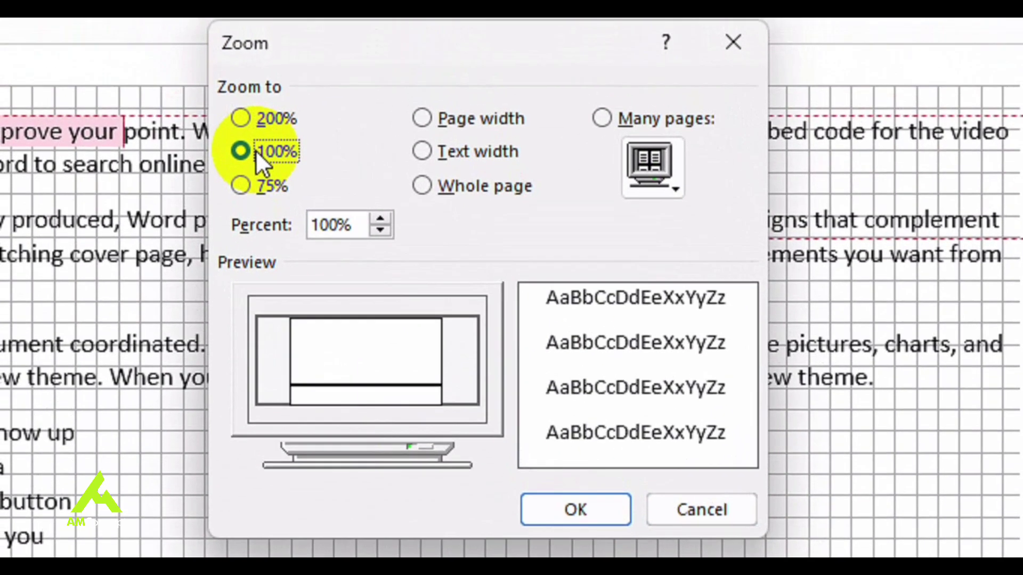
pyautogui.click(237, 121)
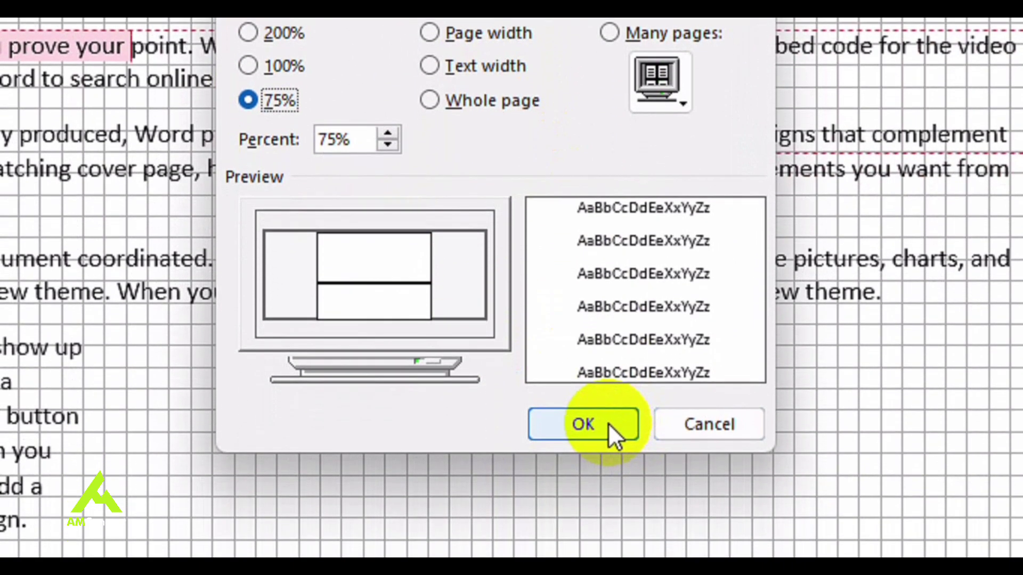
pyautogui.click(608, 426)
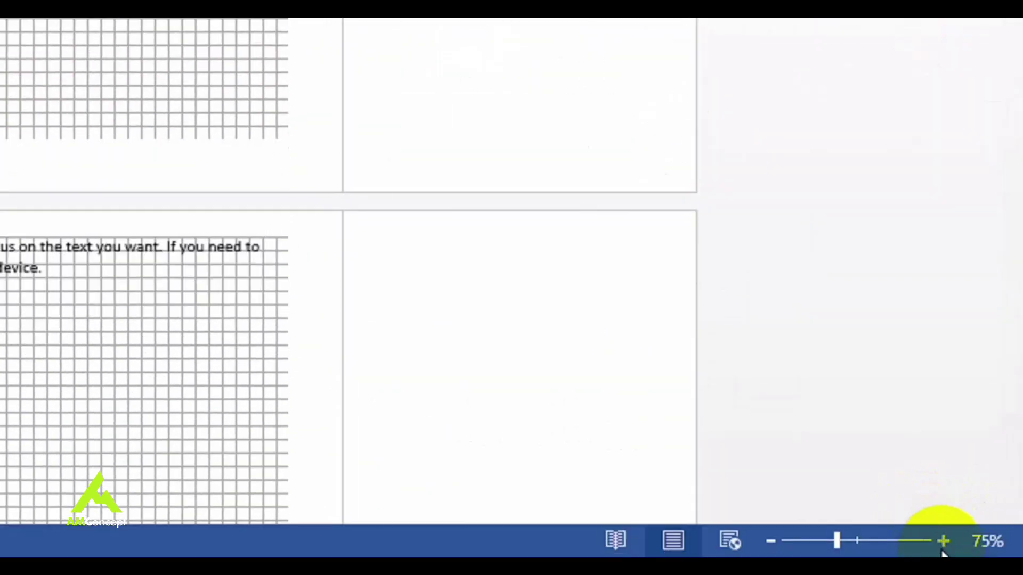
# Step: Zoom in three steps, out two, then drag the slider to about 228%
pyautogui.click(943, 541)
pyautogui.click(943, 541)
pyautogui.click(943, 542)
pyautogui.click(943, 541)
pyautogui.click(943, 541)
pyautogui.click(943, 541)
pyautogui.click(943, 541)
pyautogui.click(943, 541)
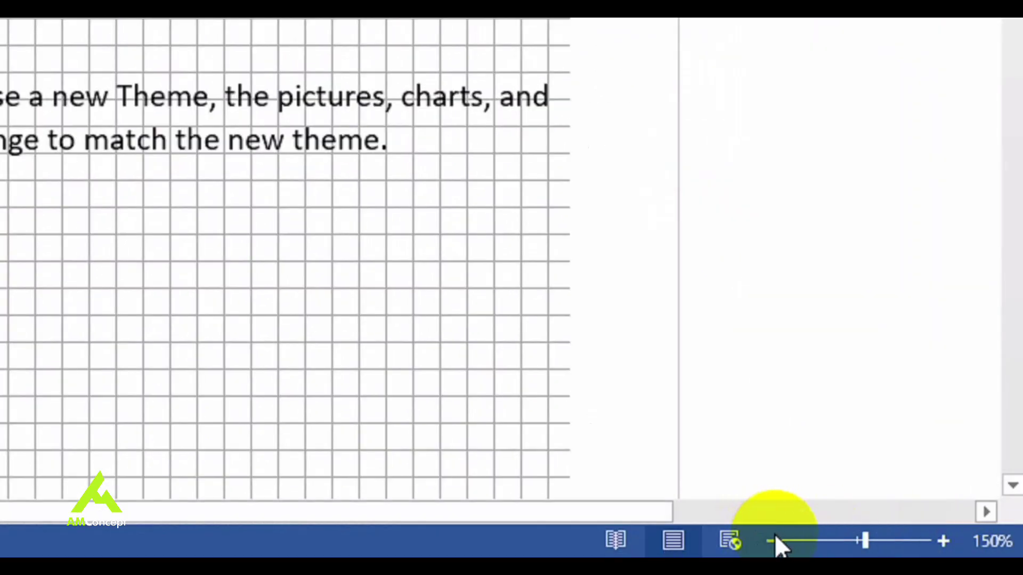
pyautogui.click(774, 538)
pyautogui.click(774, 538)
pyautogui.click(774, 538)
pyautogui.click(774, 538)
pyautogui.click(773, 538)
pyautogui.click(774, 538)
pyautogui.click(774, 538)
pyautogui.moveTo(843, 547); pyautogui.dragTo(885, 551)
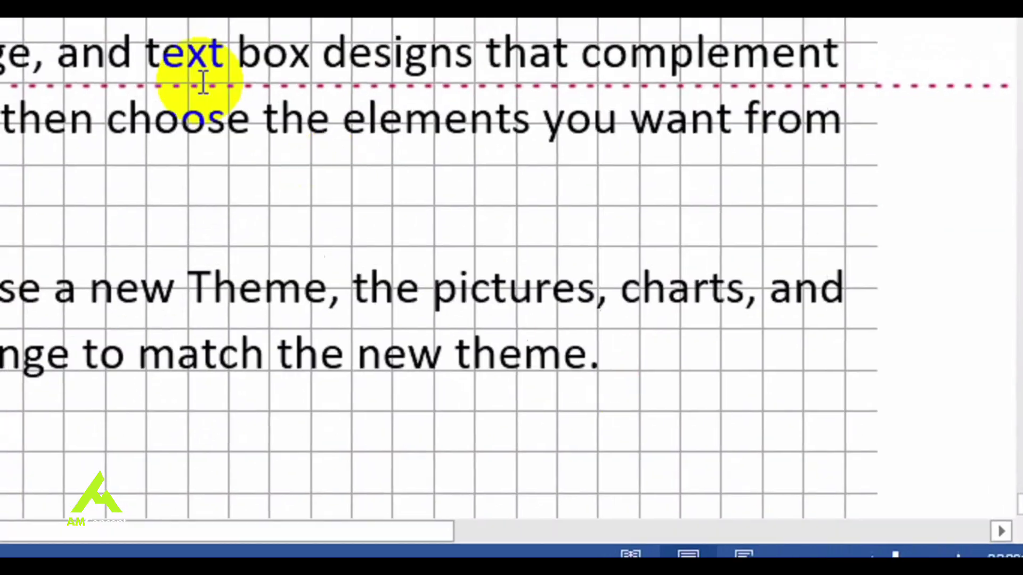